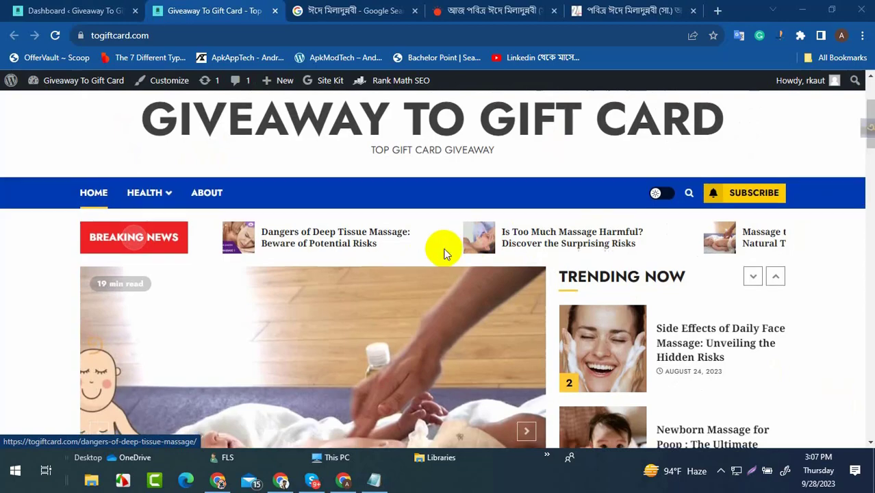
# - Close the Google search tab and the two Bengali article tabs, keeping the WordPress dashboard and togiftcard.com open
pyautogui.scroll(-15, 442, 277)
pyautogui.scroll(-6, 442, 278)
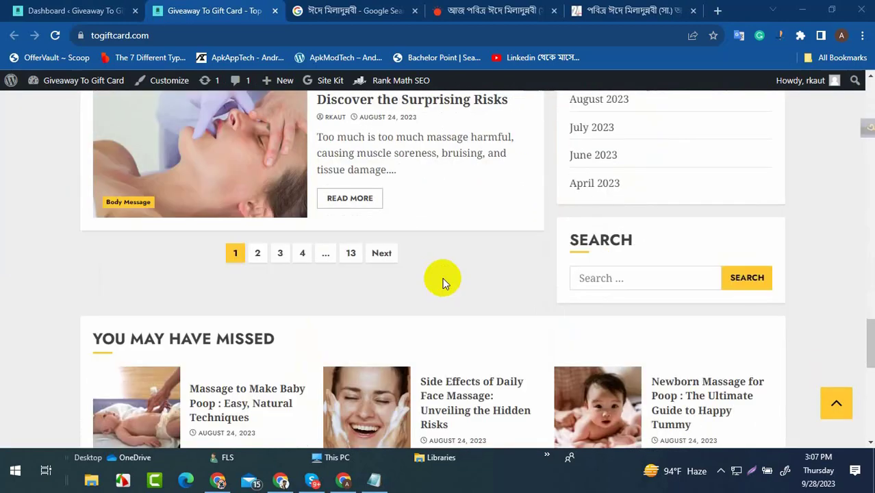
pyautogui.middleClick(481, 11)
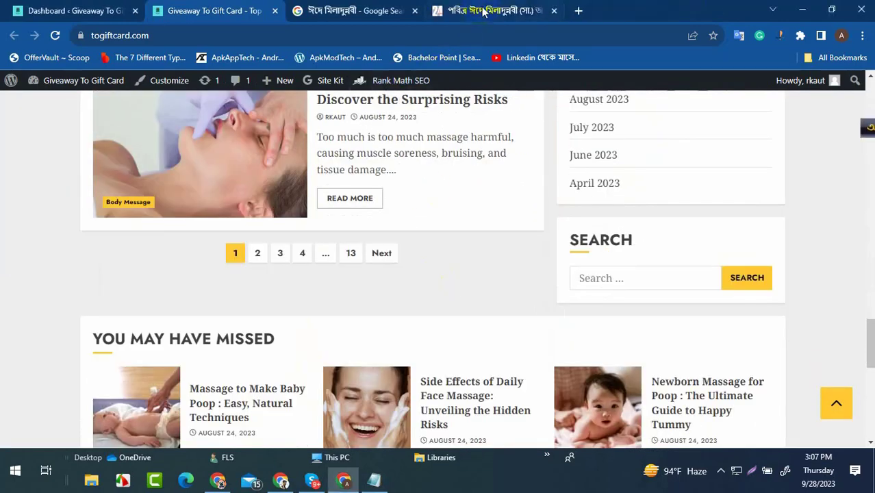
pyautogui.middleClick(482, 11)
pyautogui.click(455, 10)
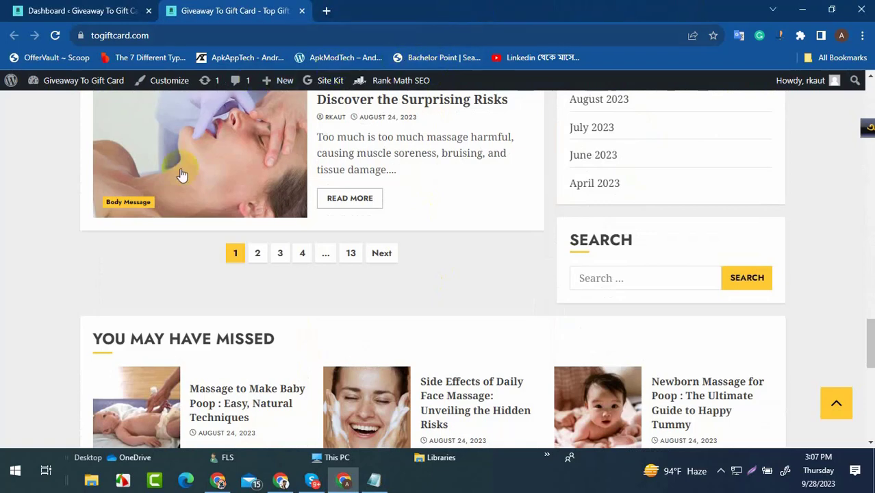
pyautogui.moveTo(363, 80)
pyautogui.click(357, 102)
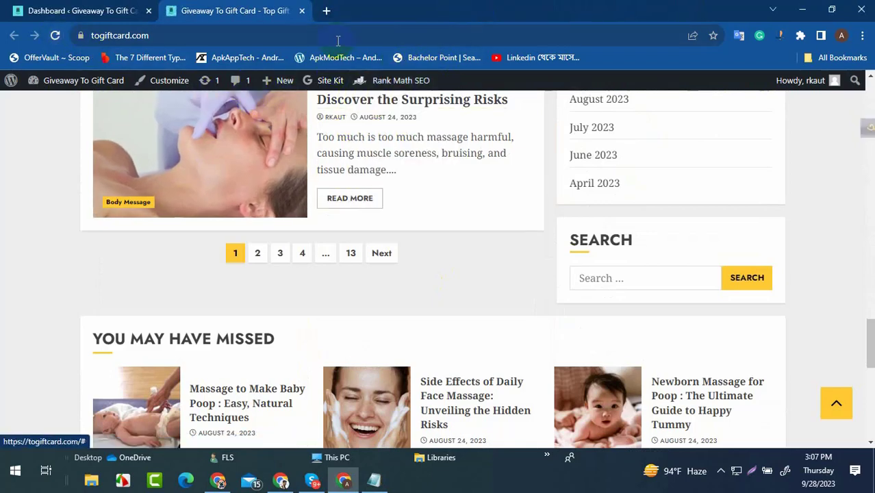
# - Open facebook.com in a new browser tab and add another empty tab beside it
pyautogui.click(325, 12)
pyautogui.write('f')
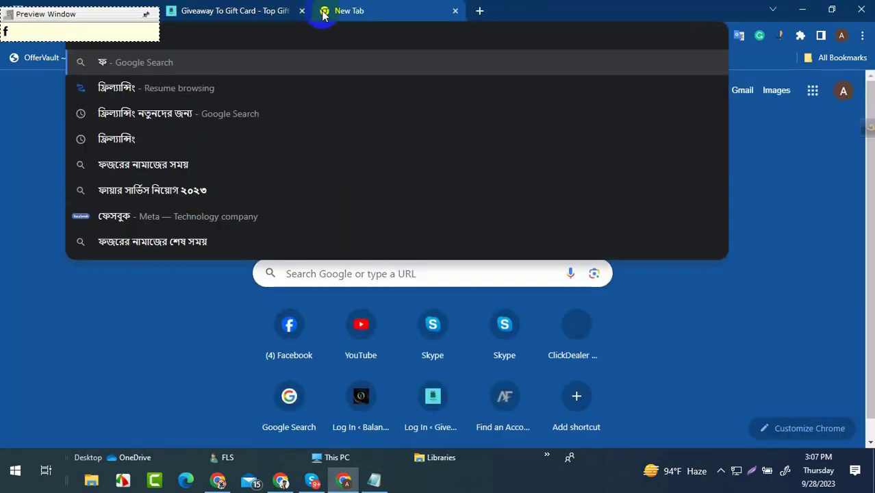
pyautogui.press('BackSpace')
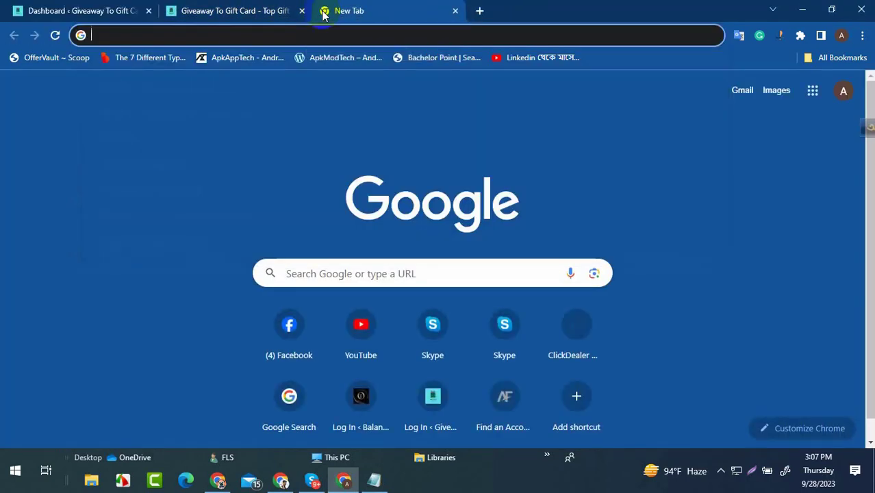
pyautogui.write('face')
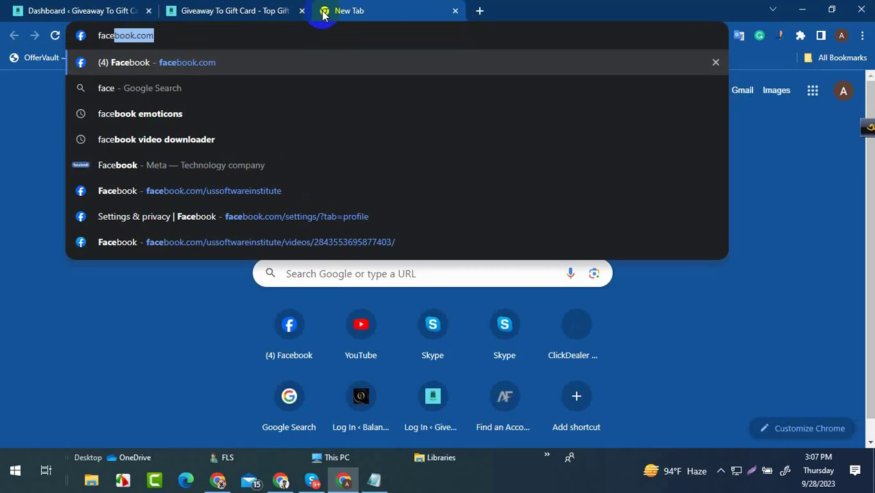
pyautogui.press('Return')
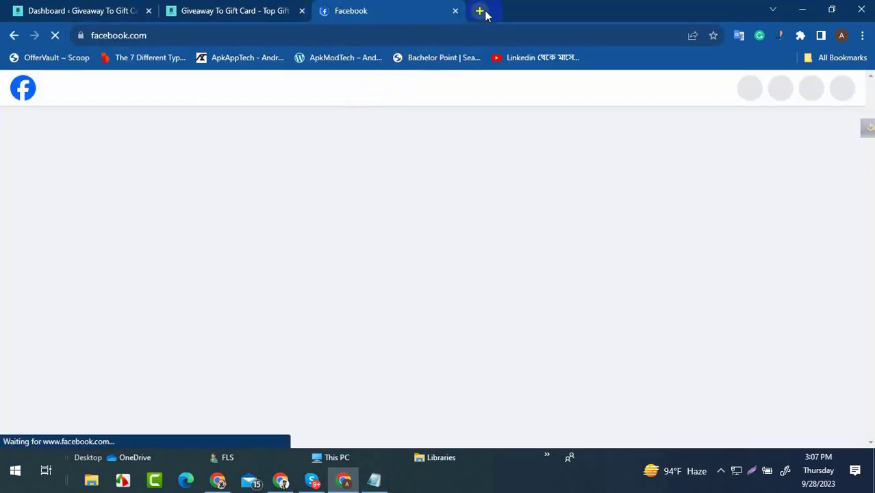
pyautogui.click(481, 10)
pyautogui.click(400, 10)
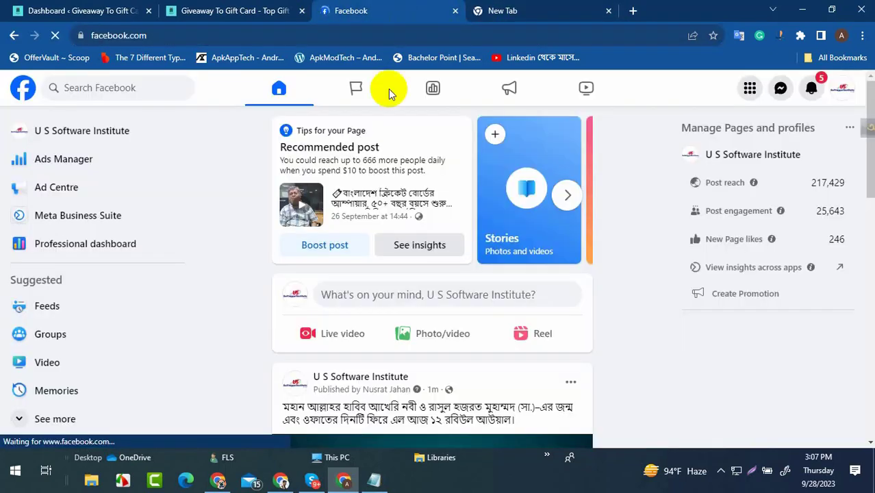
# - Switch the Facebook profile to the Beauty & Health - USA page and go to that page
pyautogui.click(838, 88)
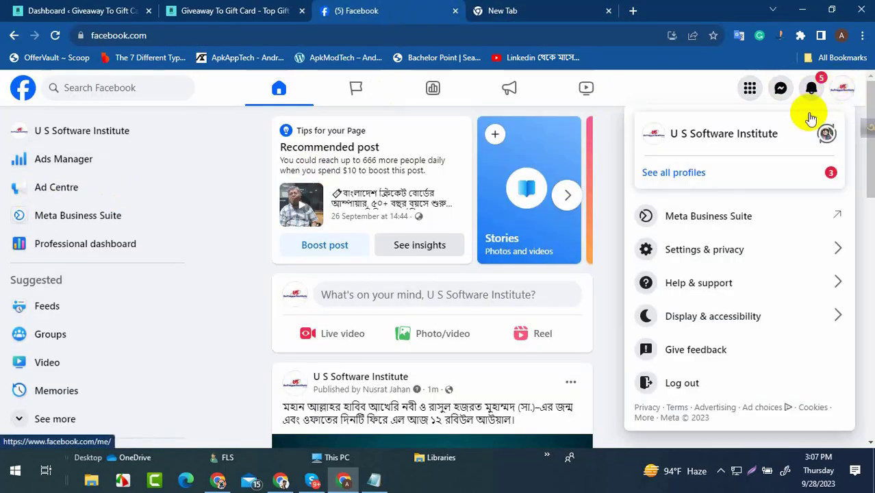
pyautogui.click(748, 176)
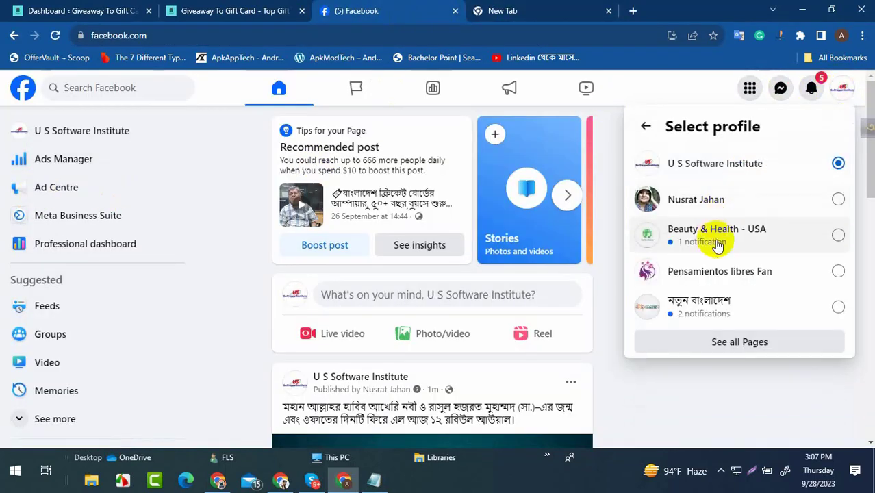
pyautogui.click(752, 236)
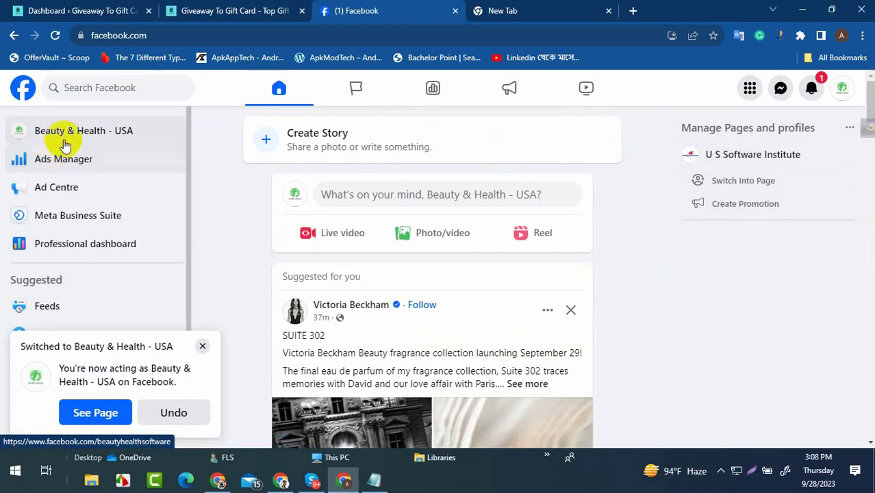
pyautogui.click(97, 408)
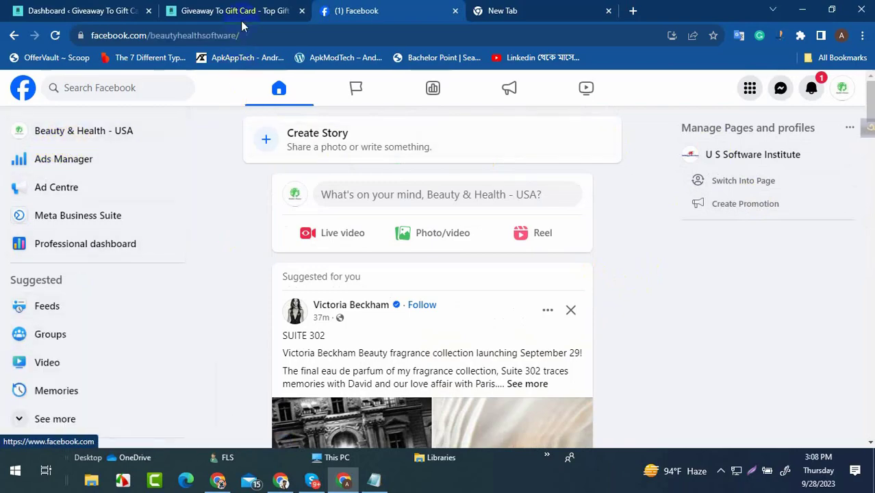
# - Look through the togiftcard.com homepage from its header to the footer's page links and social icons
pyautogui.click(236, 12)
pyautogui.scroll(10, 417, 334)
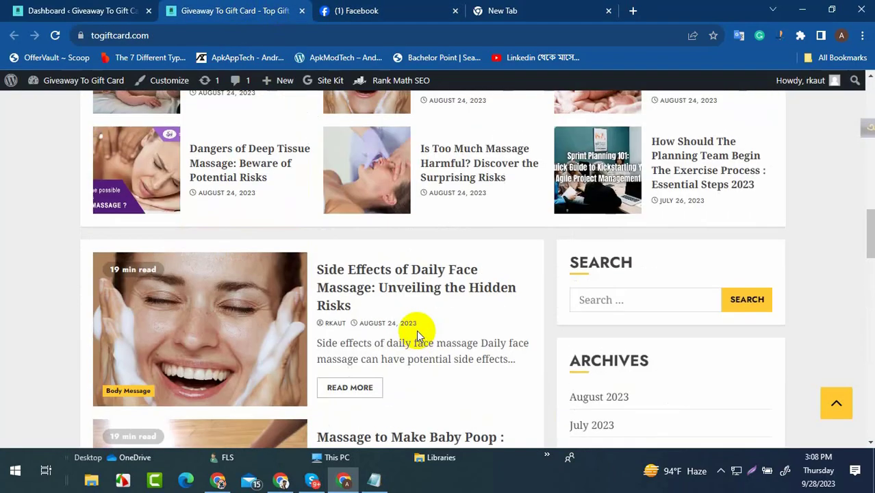
pyautogui.scroll(6, 425, 336)
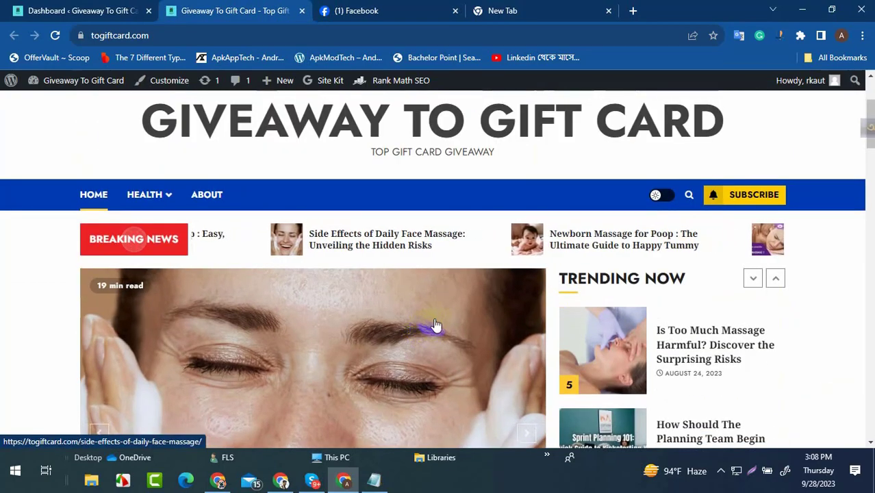
pyautogui.scroll(-5, 436, 326)
pyautogui.scroll(-10, 438, 323)
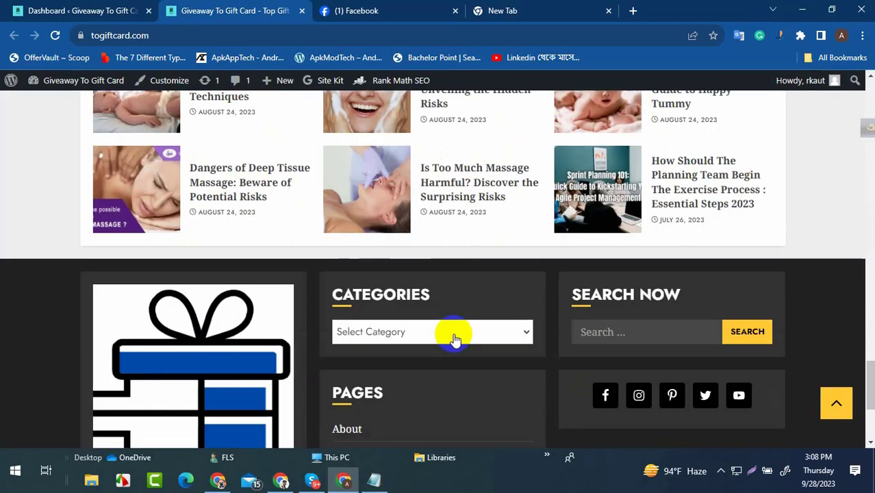
pyautogui.scroll(-3, 458, 325)
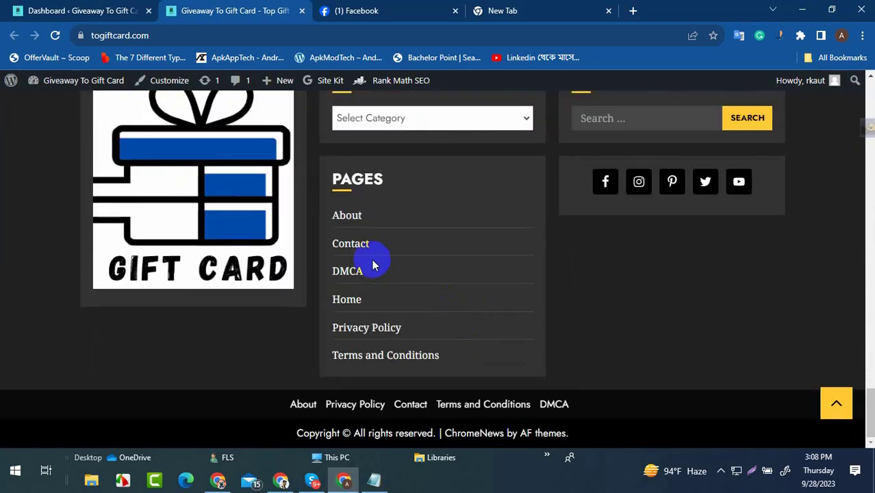
# - Go to the site's WordPress dashboard and review its list of installed plugins
pyautogui.click(60, 7)
pyautogui.scroll(-5, 349, 307)
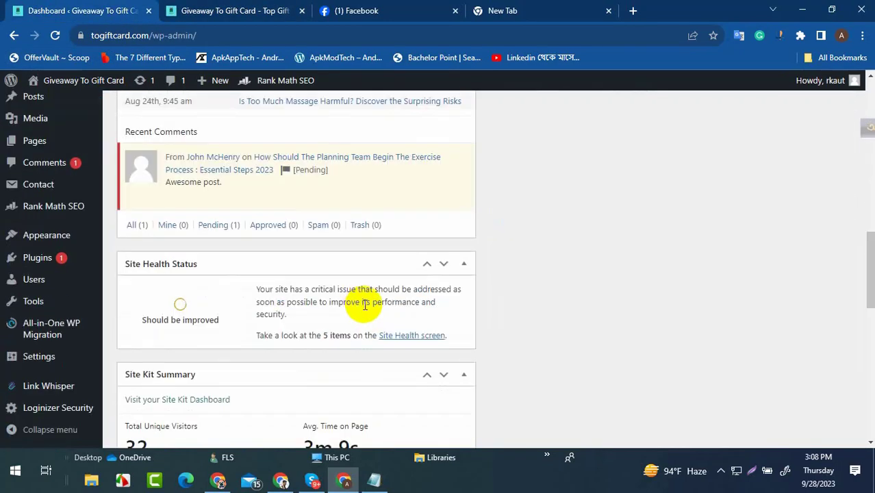
pyautogui.scroll(5, 365, 305)
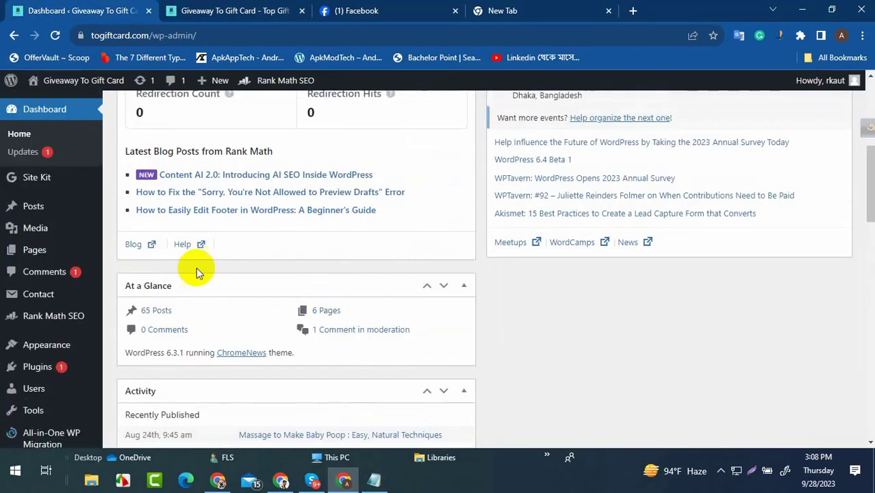
pyautogui.click(28, 368)
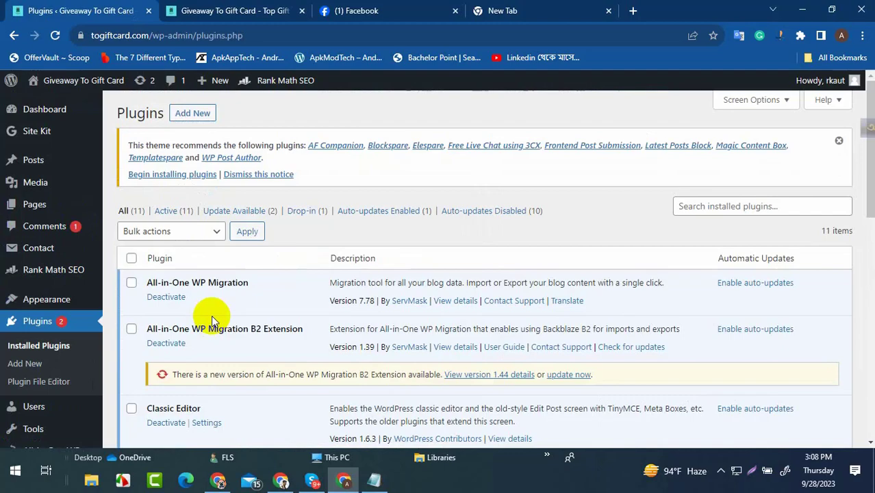
pyautogui.scroll(-7, 214, 316)
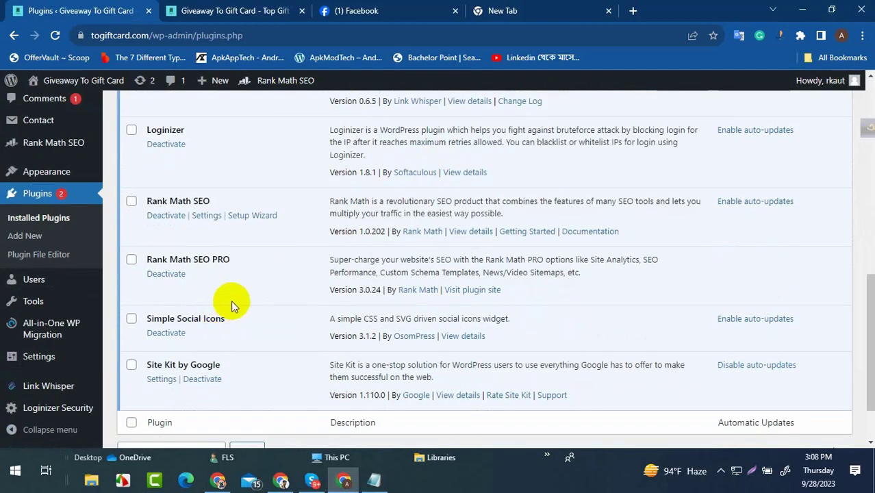
pyautogui.scroll(5, 231, 298)
pyautogui.scroll(3, 216, 301)
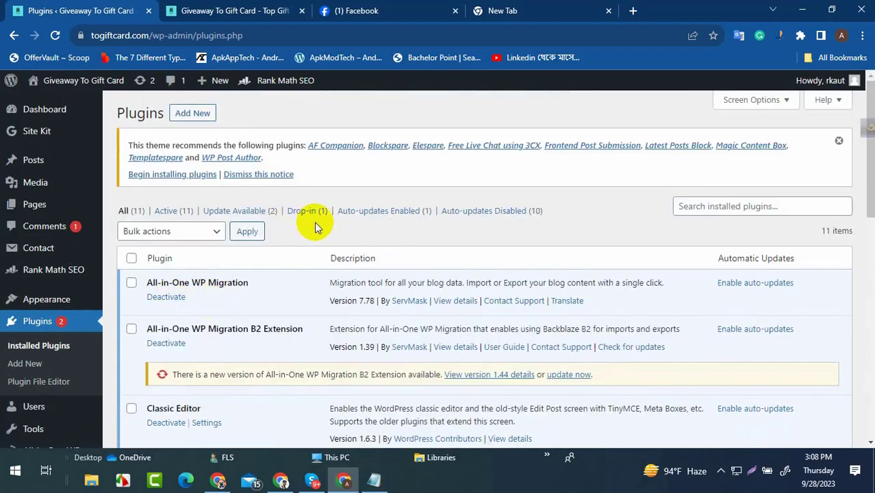
# - Search the new plugins for "jetpack", then install and activate Jetpack – WP Security, Backup, Speed, & Growth
pyautogui.click(194, 120)
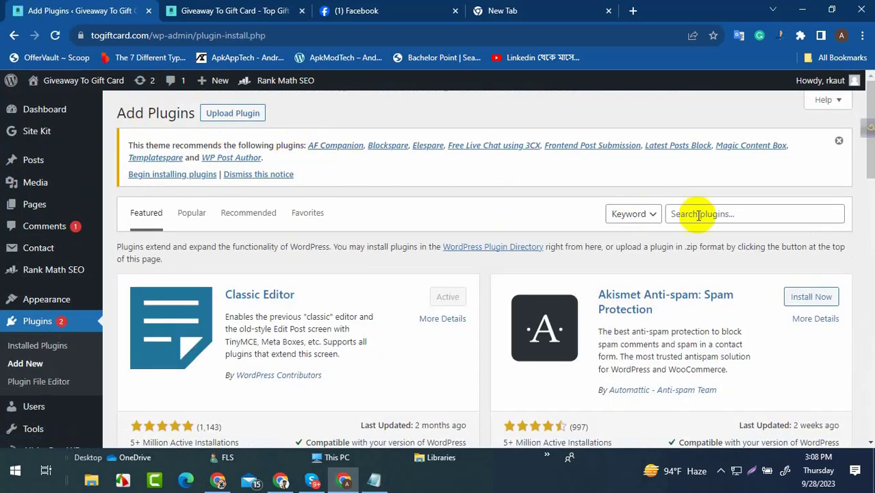
pyautogui.click(700, 215)
pyautogui.write('jetpack')
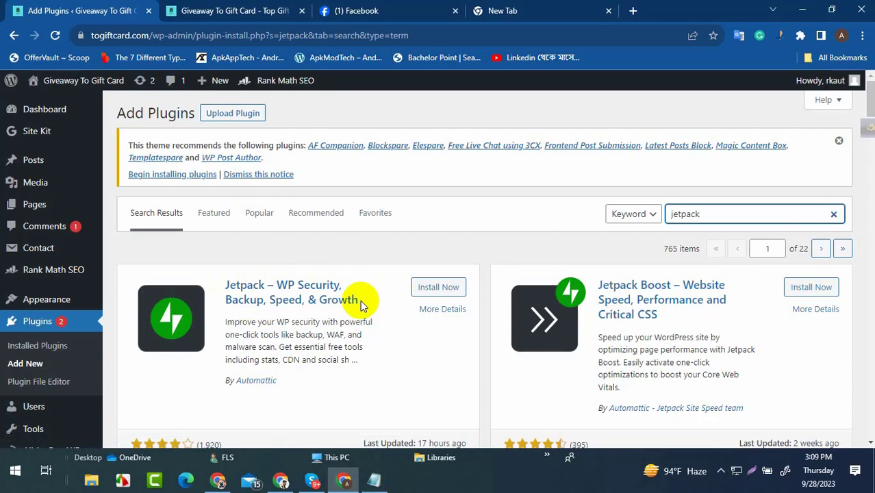
pyautogui.click(452, 295)
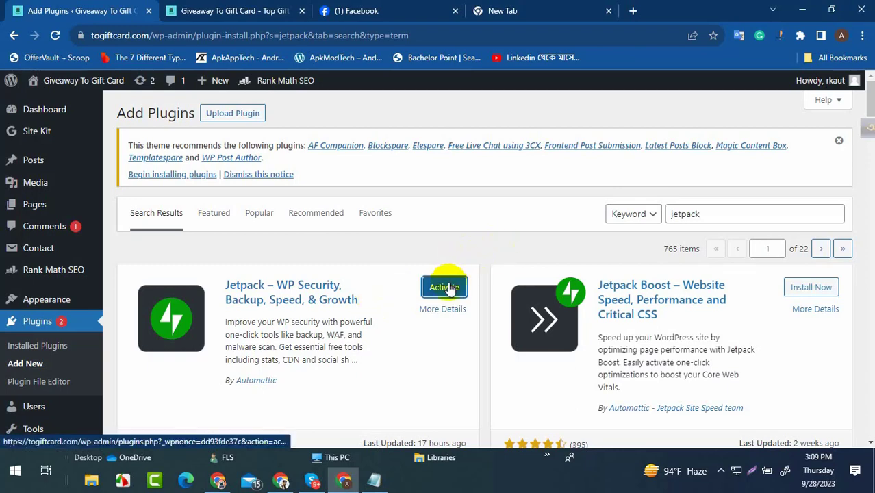
pyautogui.click(447, 289)
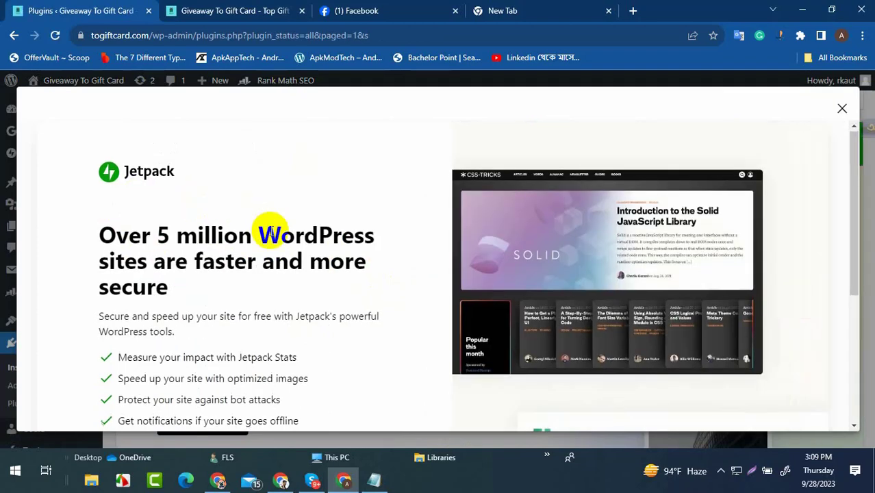
# - Read through the Jetpack welcome screen and start the Jetpack setup for the site
pyautogui.scroll(-1, 269, 231)
pyautogui.scroll(1, 270, 233)
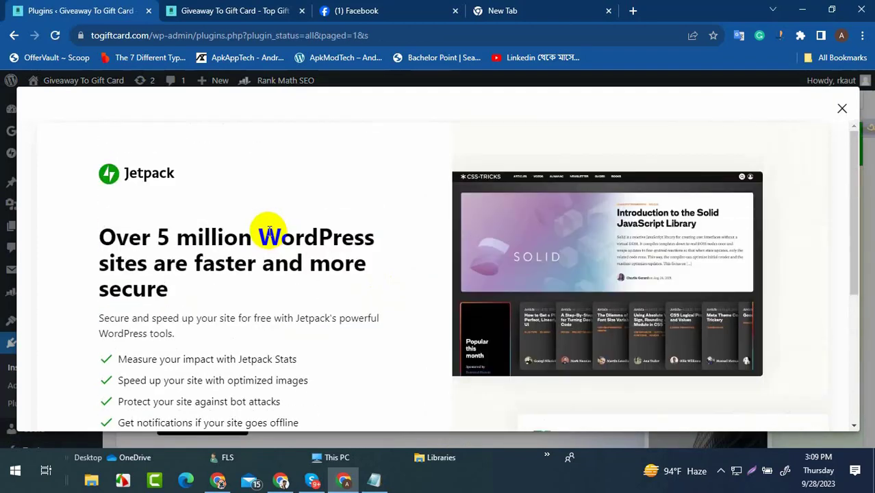
pyautogui.scroll(-3, 268, 230)
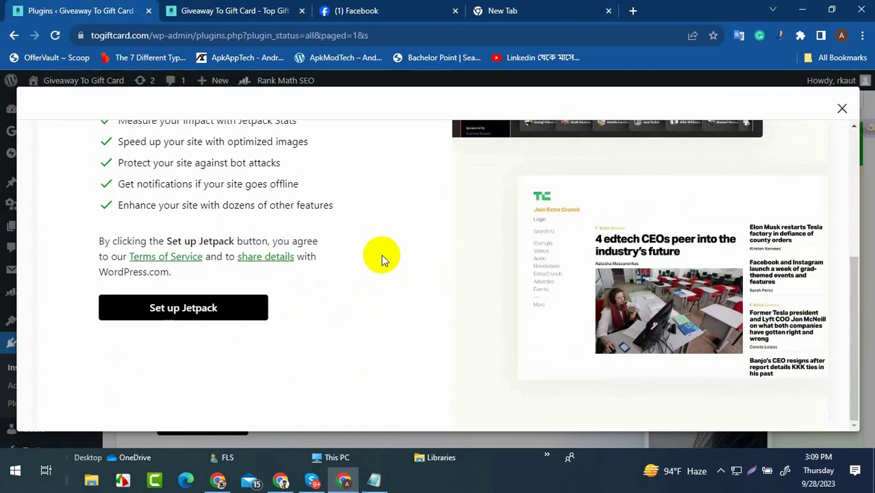
pyautogui.scroll(3, 381, 259)
pyautogui.scroll(-3, 377, 252)
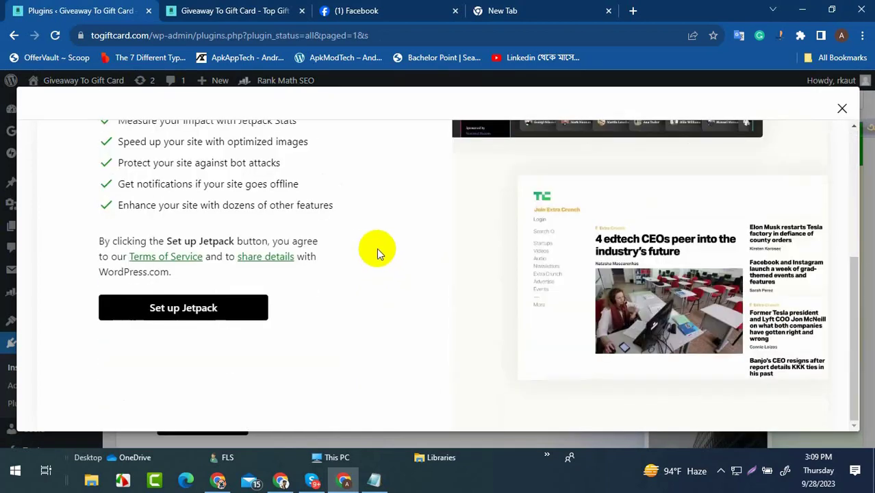
pyautogui.click(154, 309)
pyautogui.scroll(3, 275, 263)
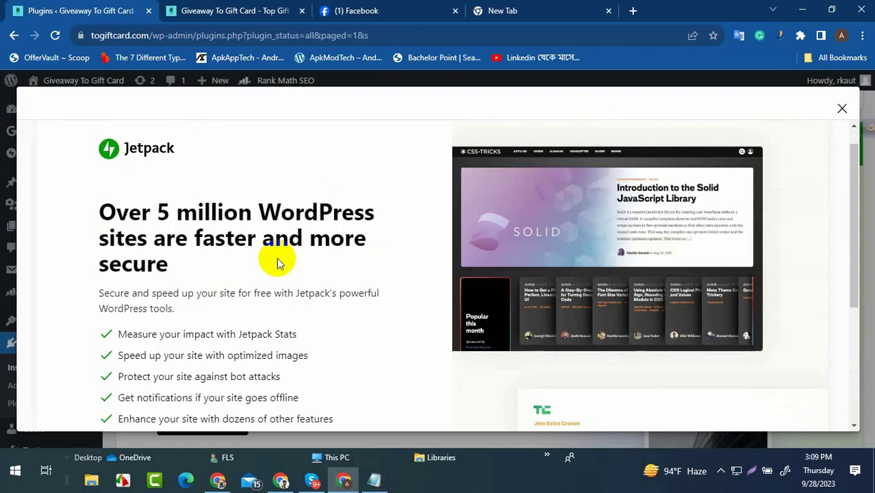
pyautogui.scroll(-3, 277, 263)
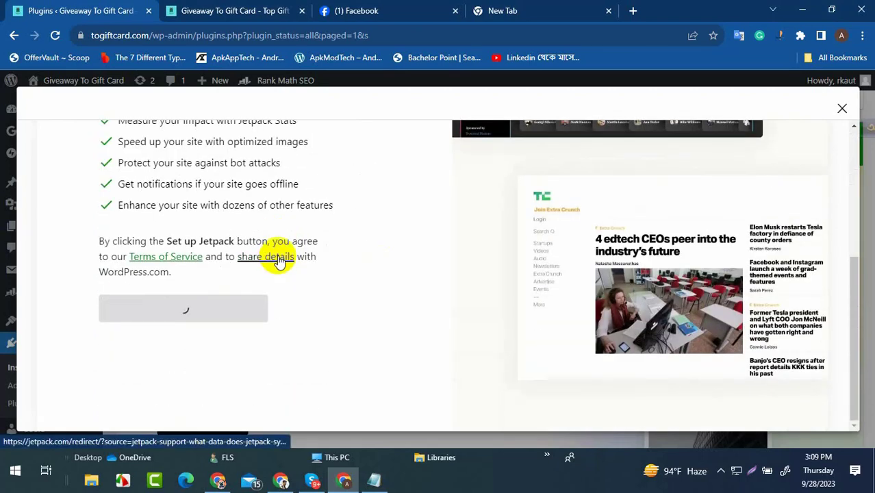
pyautogui.scroll(2, 281, 259)
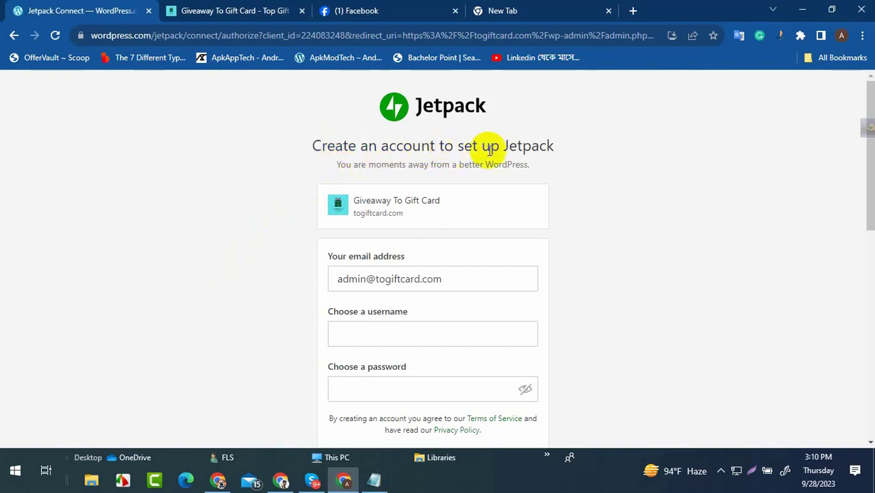
# - Examine the account creation and sign-in options for Jetpack and switch to the empty browser tab
pyautogui.scroll(-5, 391, 221)
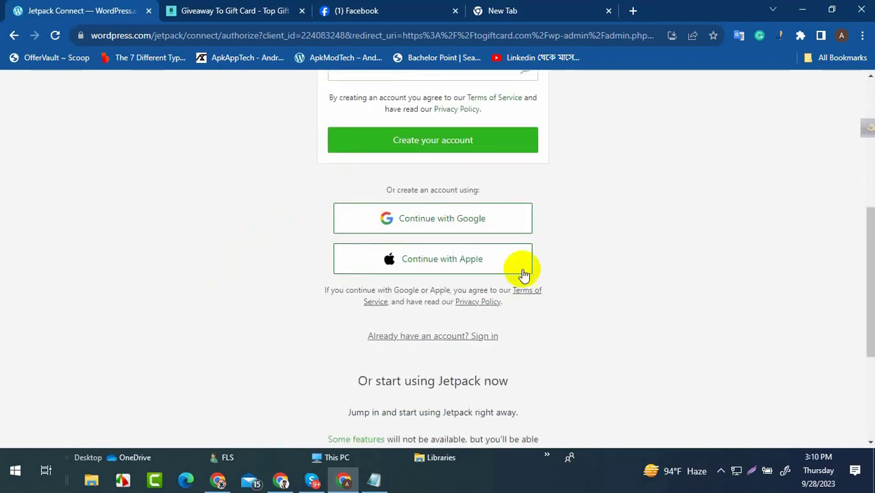
pyautogui.scroll(1, 346, 252)
pyautogui.scroll(4, 345, 248)
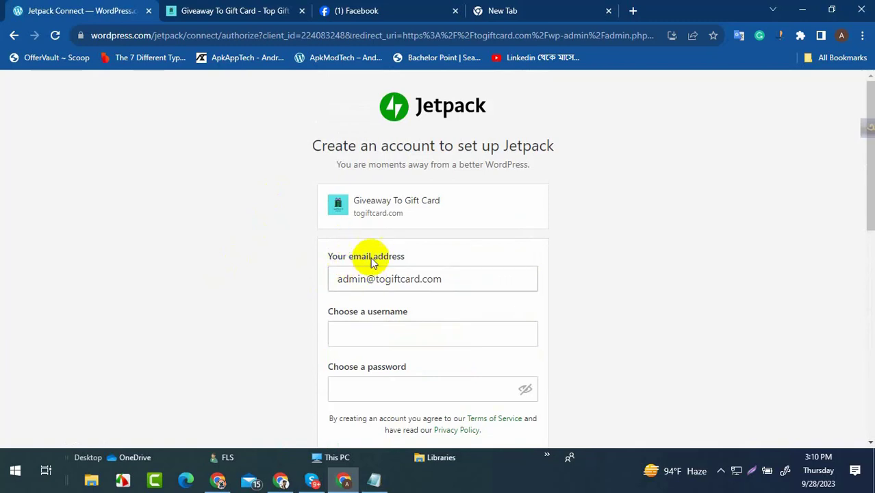
pyautogui.click(538, 14)
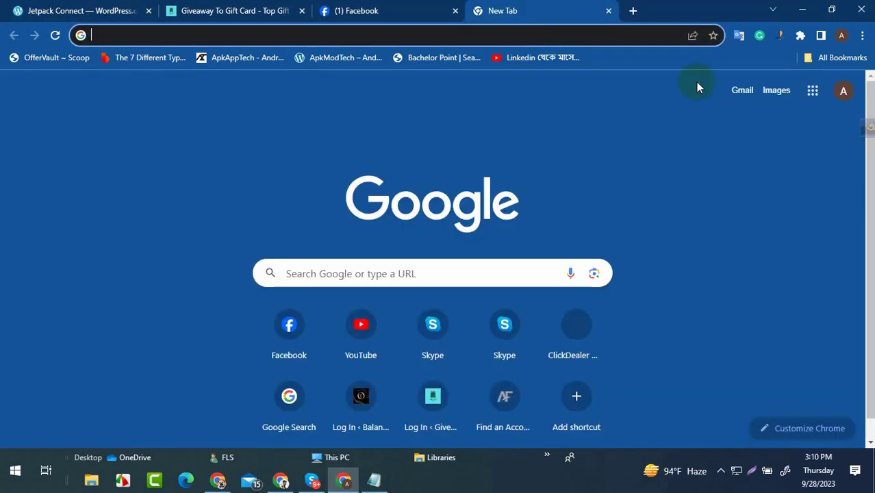
# - Copy the signed-in Google account's e-mail address and replace the e-mail in the Jetpack account creation form with it
pyautogui.click(842, 91)
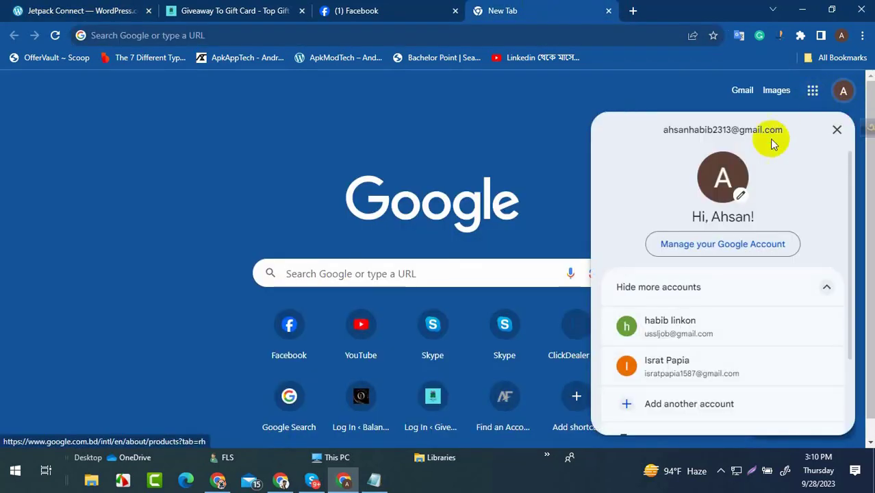
pyautogui.tripleClick(719, 130)
pyautogui.rightClick(716, 132)
pyautogui.click(680, 138)
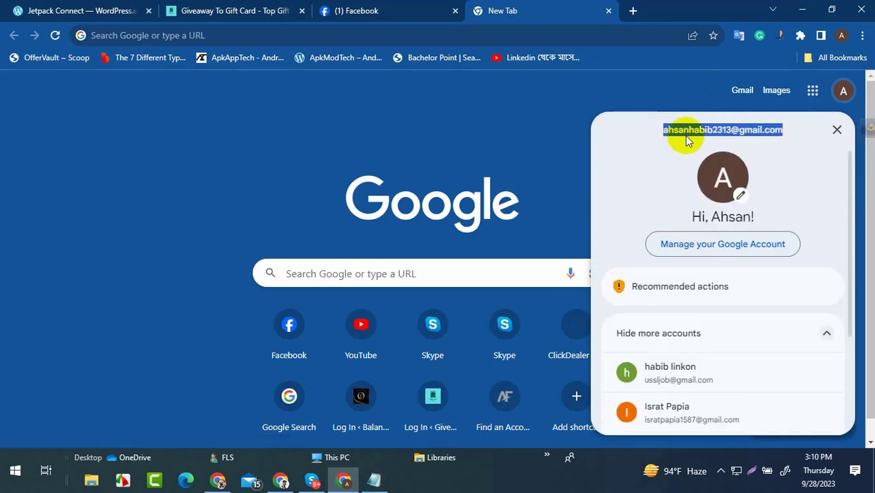
pyautogui.click(103, 11)
pyautogui.click(369, 280)
pyautogui.tripleClick(368, 281)
pyautogui.rightClick(366, 284)
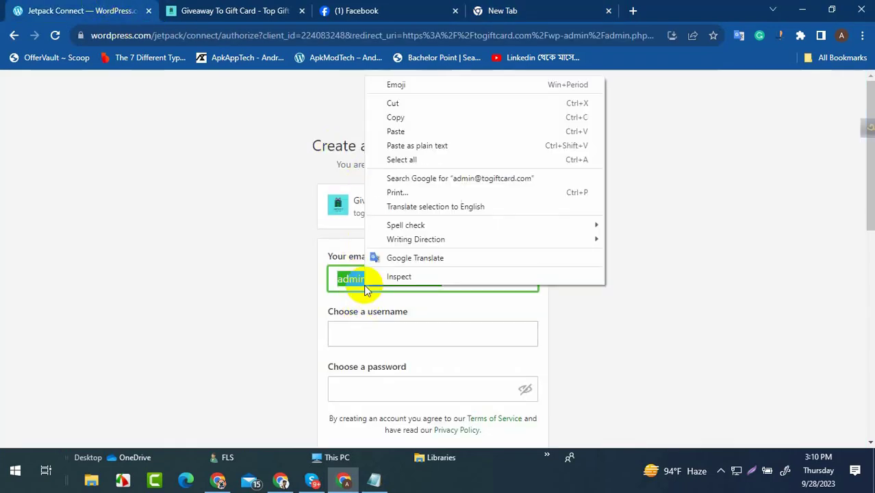
pyautogui.click(405, 131)
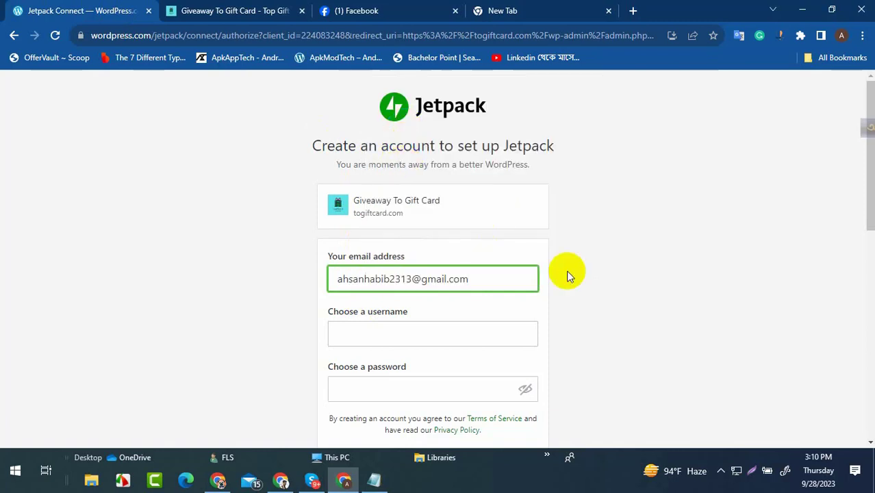
# - Copy "togiftcard" from the site's web address and enter it as the username for the new Jetpack account
pyautogui.scroll(-2, 575, 259)
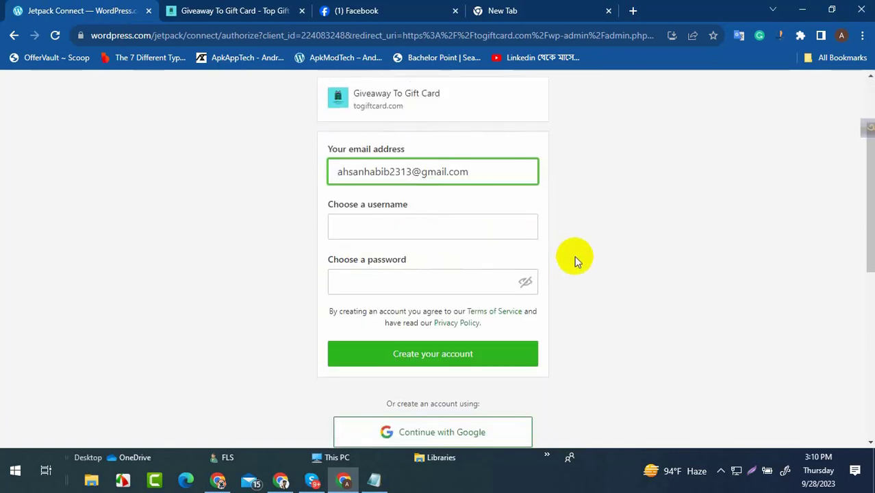
pyautogui.scroll(-3, 576, 259)
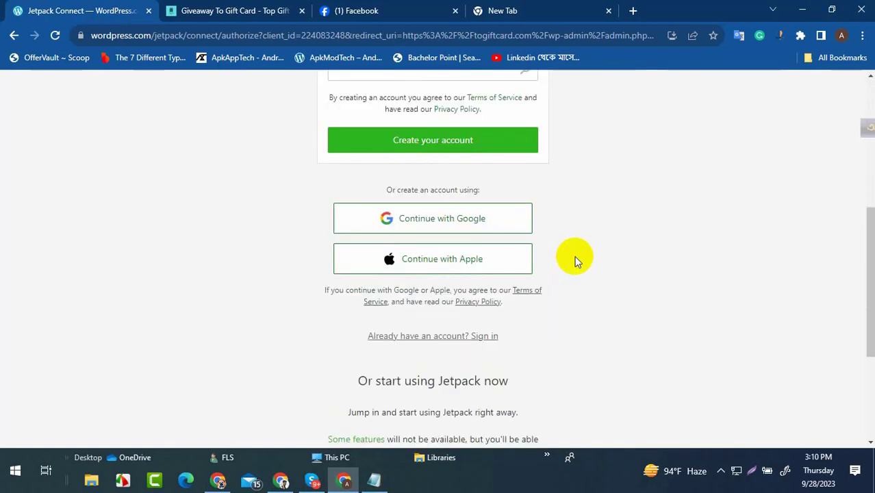
pyautogui.scroll(3, 581, 269)
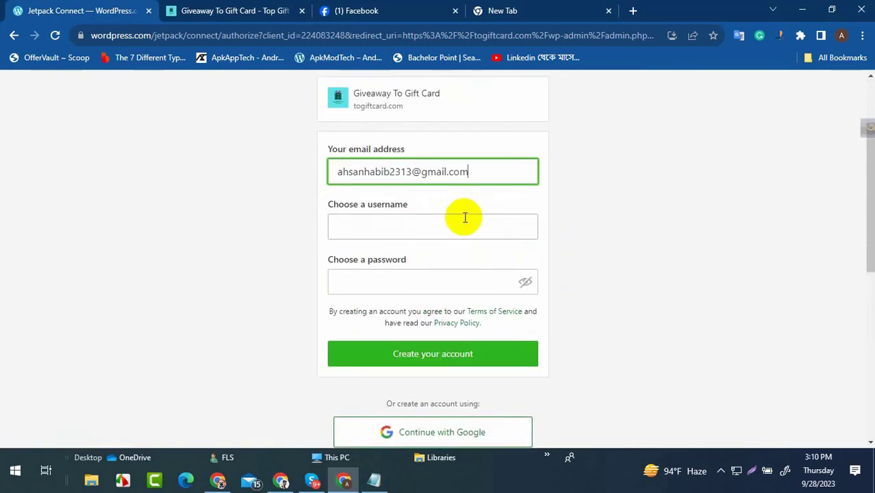
pyautogui.click(442, 232)
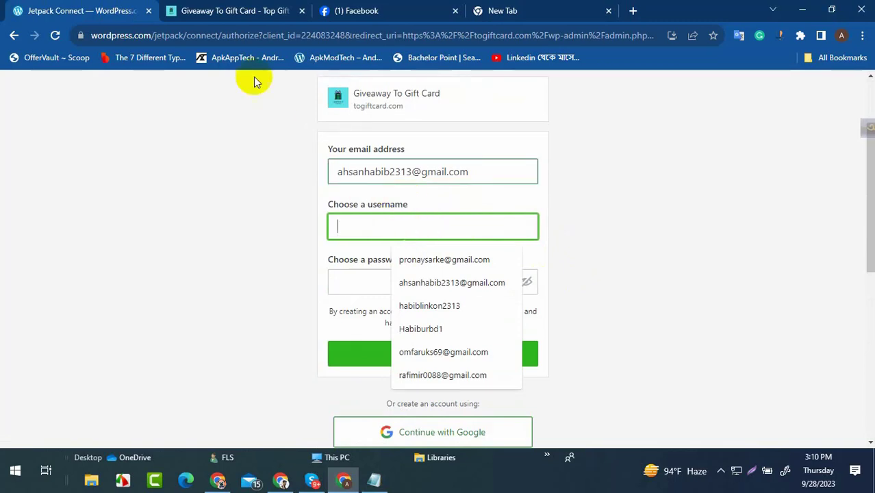
pyautogui.click(246, 10)
pyautogui.click(118, 38)
pyautogui.click(128, 36)
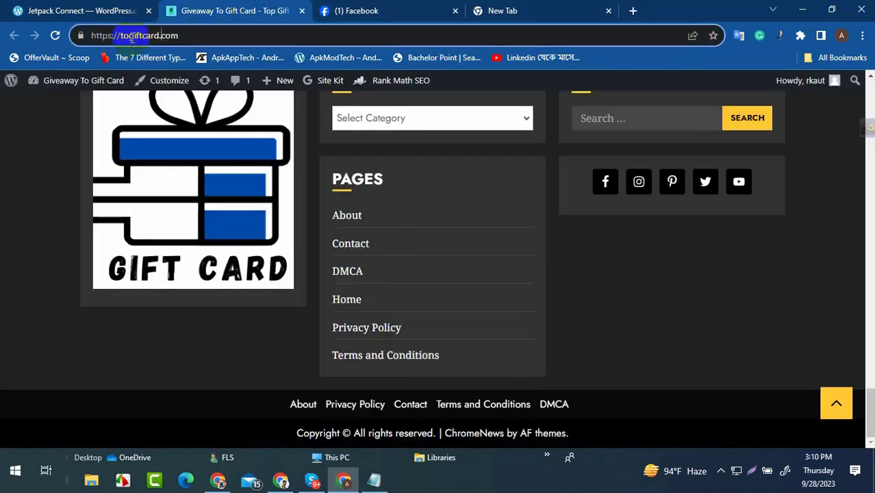
pyautogui.moveTo(162, 35); pyautogui.dragTo(130, 39)
pyautogui.click(119, 13)
pyautogui.rightClick(350, 224)
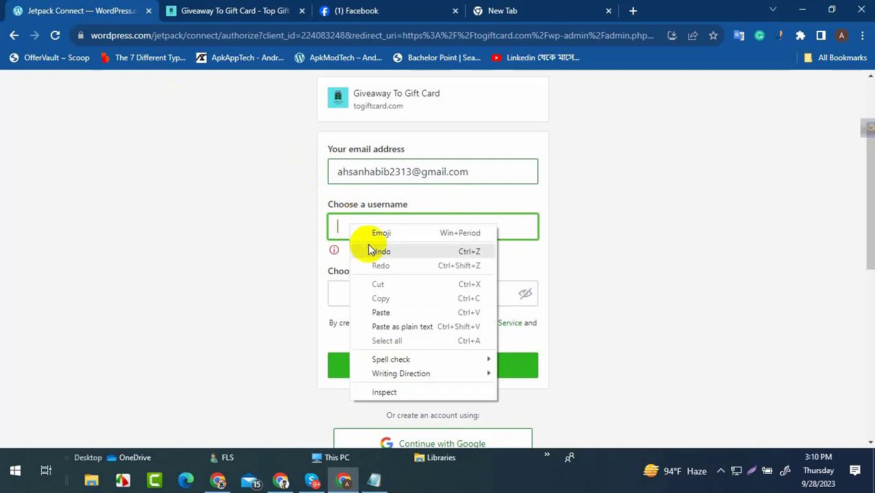
pyautogui.click(380, 313)
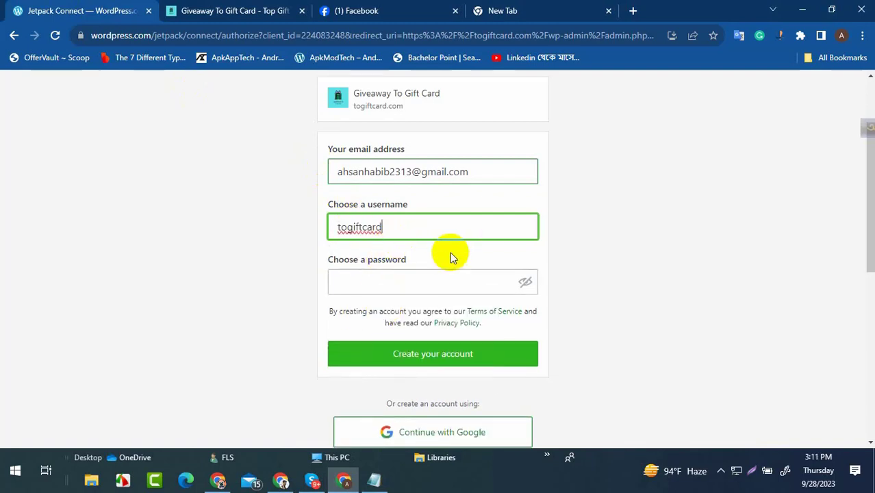
# - Enter a password for the new account, create the account to connect Jetpack, and dismiss the connection notice
pyautogui.click(458, 277)
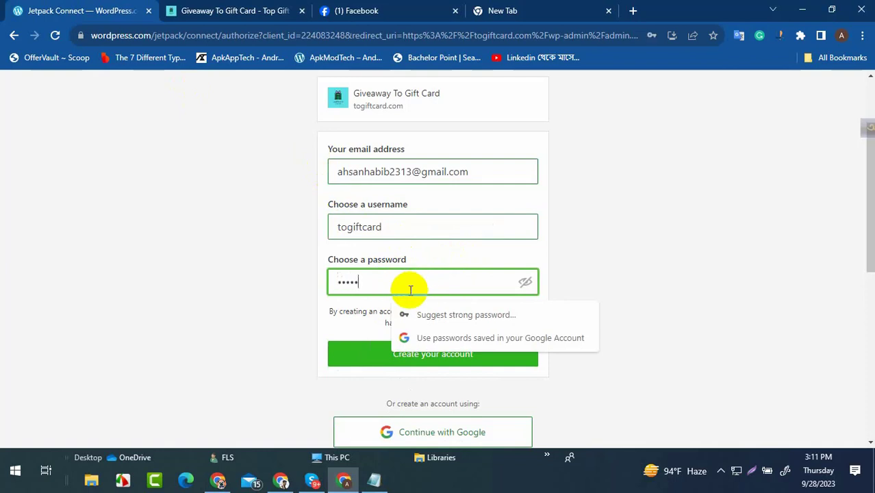
pyautogui.click(586, 289)
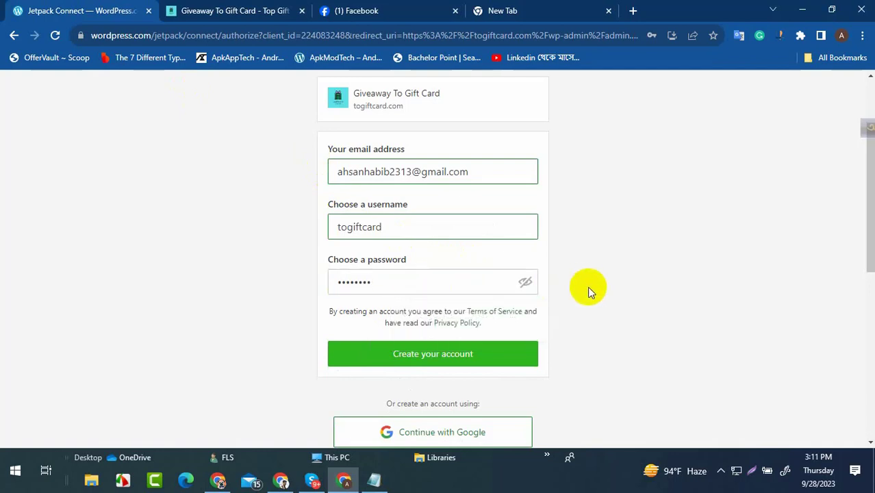
pyautogui.click(455, 356)
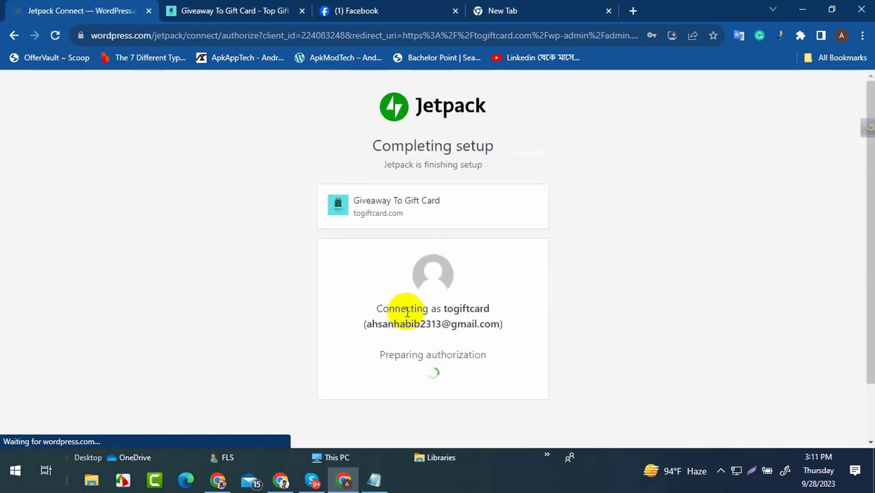
pyautogui.click(693, 249)
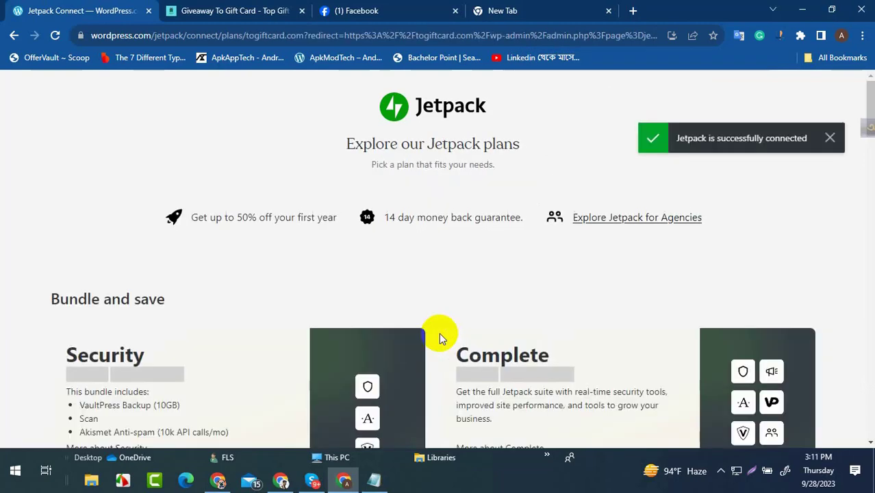
pyautogui.click(829, 138)
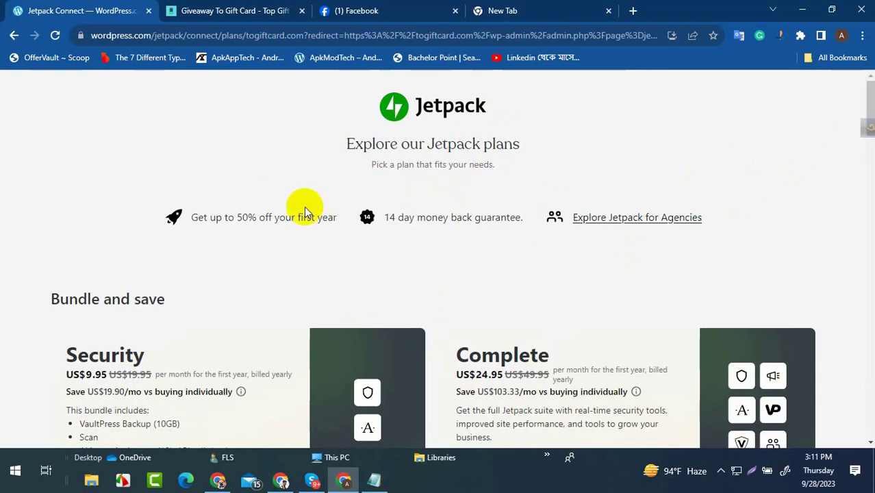
# - Examine the contents and first-year prices of the Security and Complete bundles among the Jetpack plans
pyautogui.scroll(-2, 208, 296)
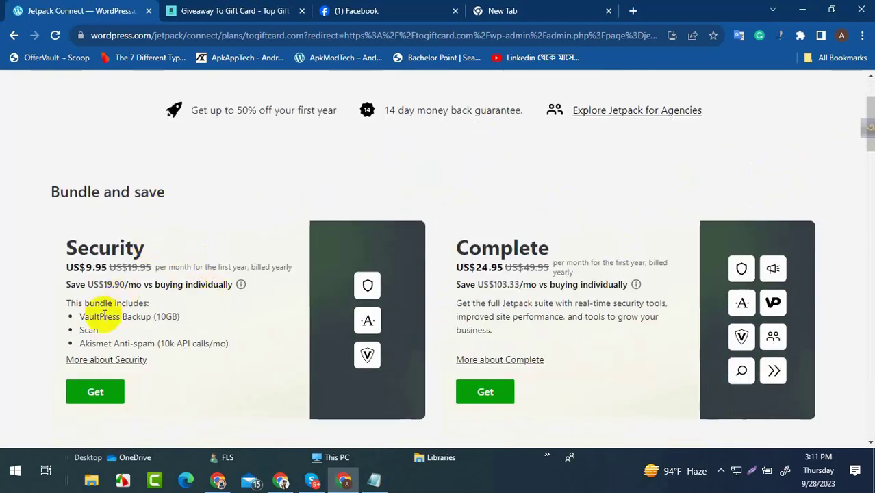
pyautogui.doubleClick(108, 252)
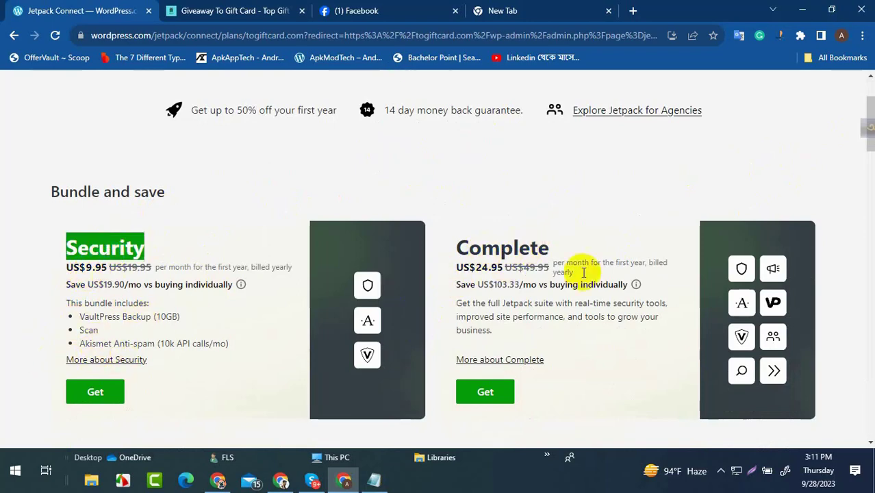
pyautogui.moveTo(469, 267); pyautogui.dragTo(503, 267)
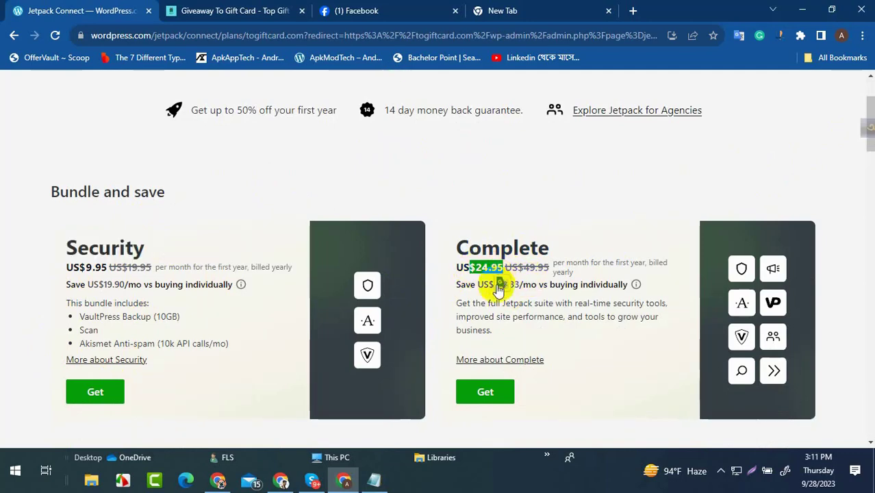
pyautogui.click(573, 286)
pyautogui.scroll(-2, 611, 221)
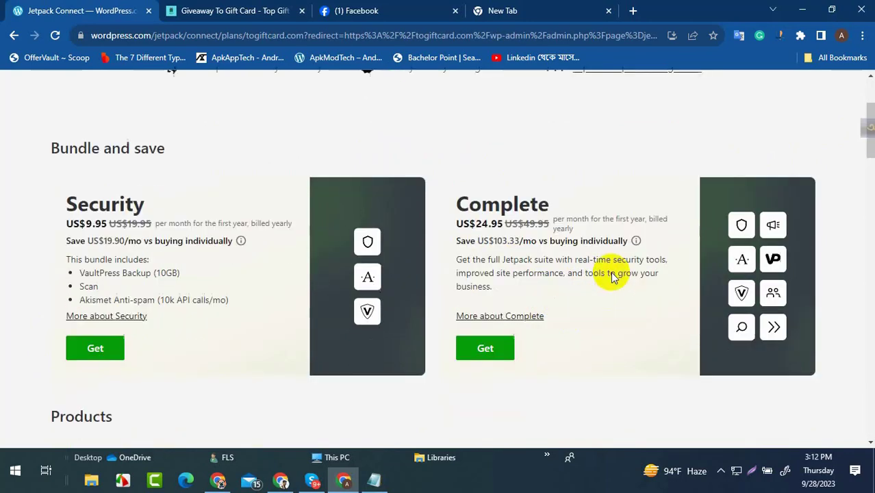
# - Review the individual Jetpack products and their prices, from AI and VaultPress Backup to Site Search and Stats
pyautogui.scroll(-2, 612, 278)
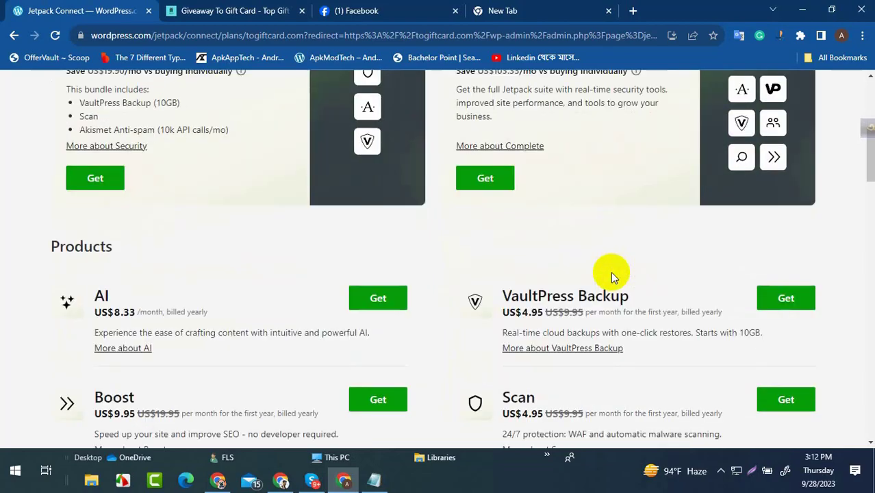
pyautogui.scroll(3, 611, 277)
pyautogui.scroll(-1, 611, 277)
pyautogui.scroll(-2, 612, 276)
pyautogui.scroll(-2, 610, 271)
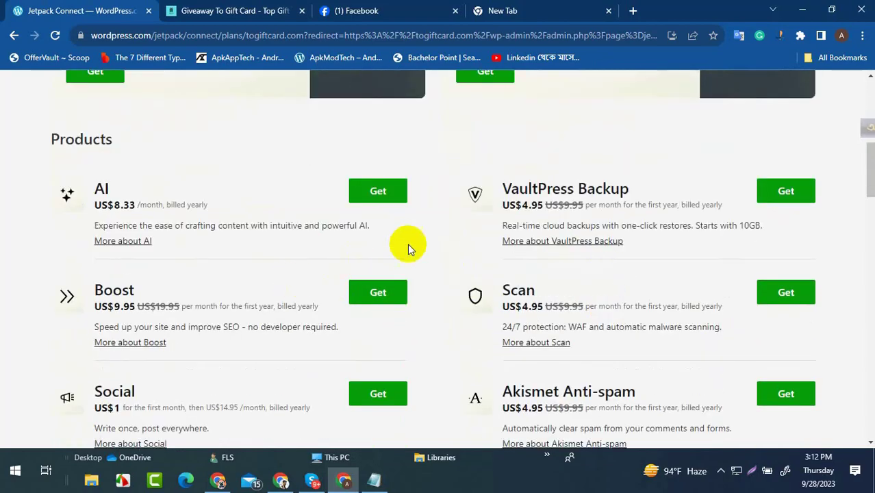
pyautogui.scroll(-3, 444, 234)
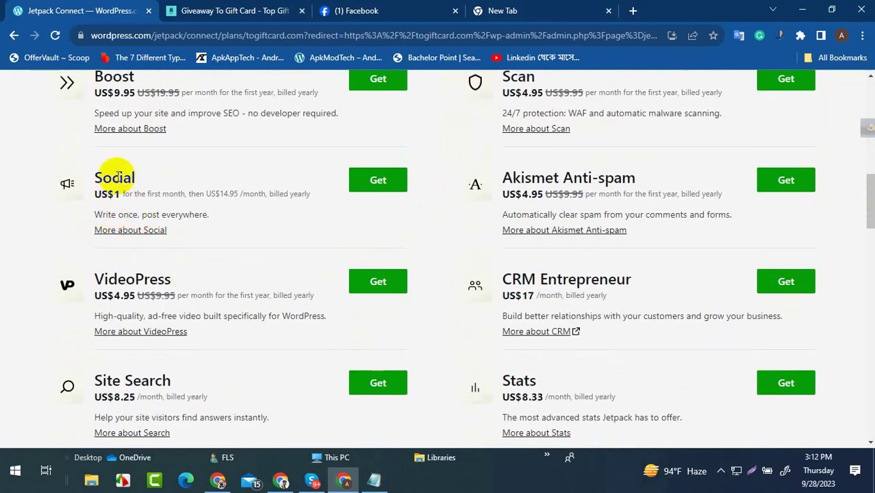
pyautogui.scroll(-2, 142, 333)
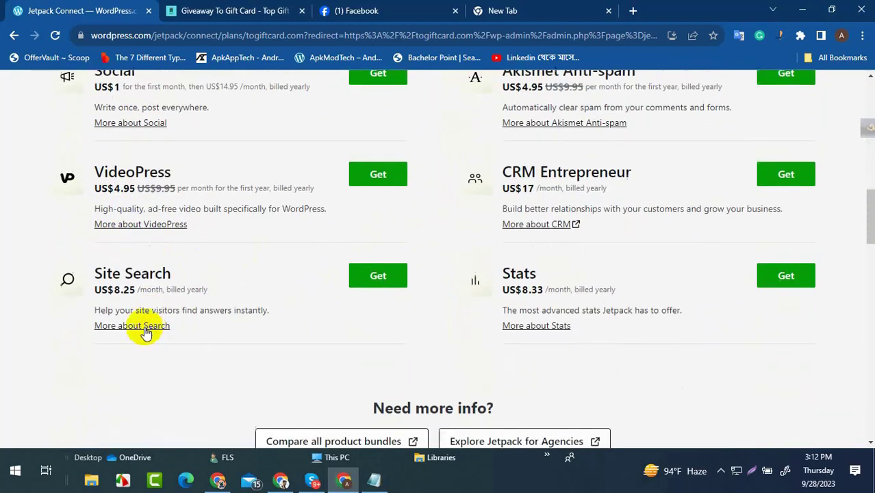
pyautogui.scroll(-3, 172, 284)
pyautogui.scroll(6, 328, 268)
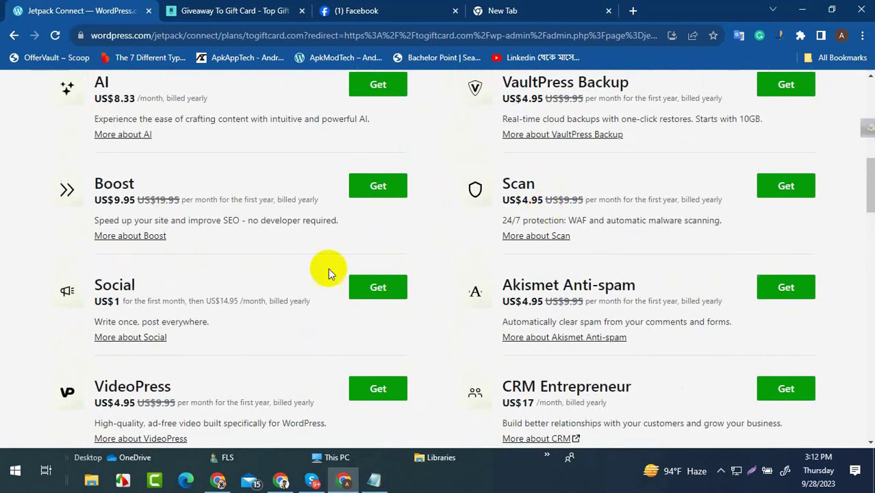
pyautogui.scroll(5, 328, 268)
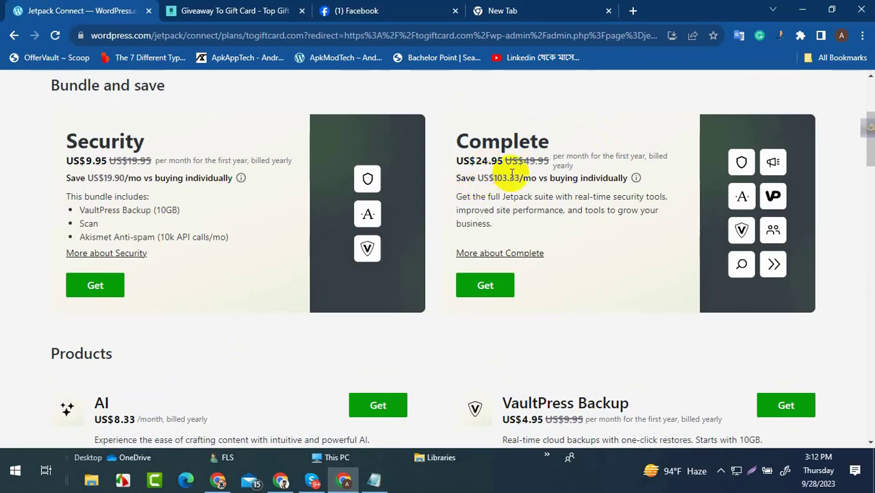
# - Compare the Complete bundle's price with the separate products, and proceed to the site's Jetpack recommendations without choosing a paid plan
pyautogui.moveTo(474, 162); pyautogui.dragTo(502, 161)
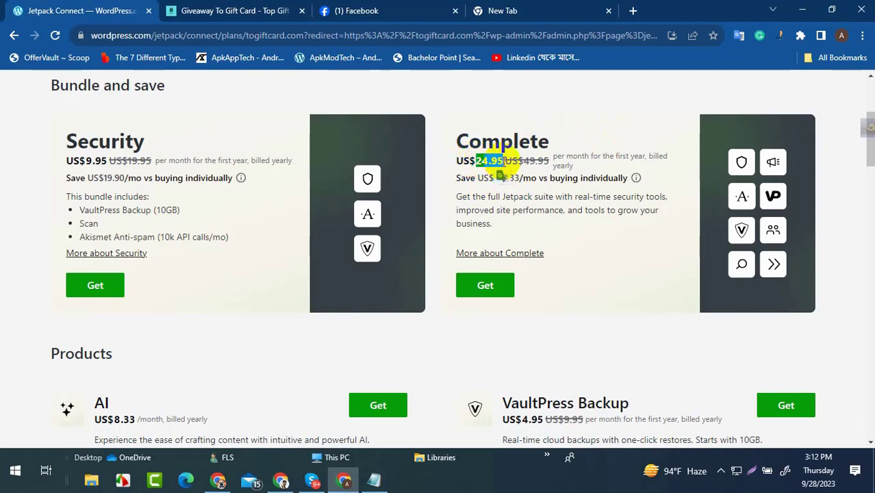
pyautogui.scroll(-12, 527, 160)
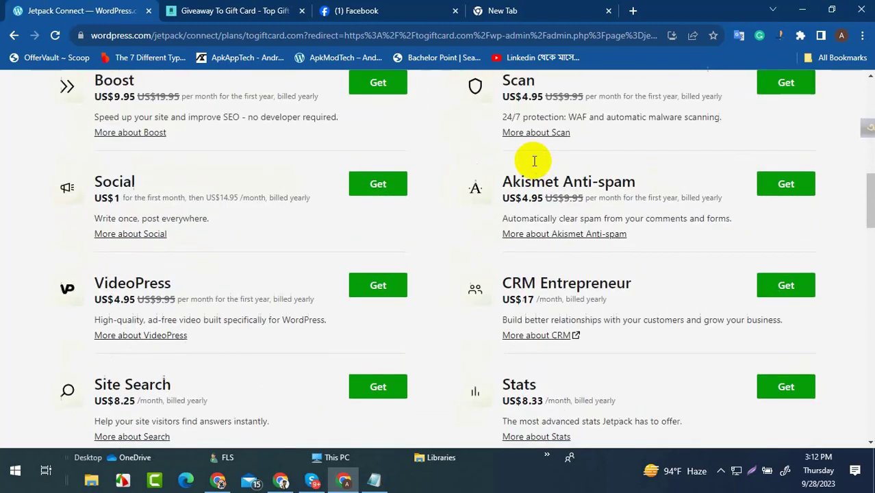
pyautogui.scroll(8, 532, 161)
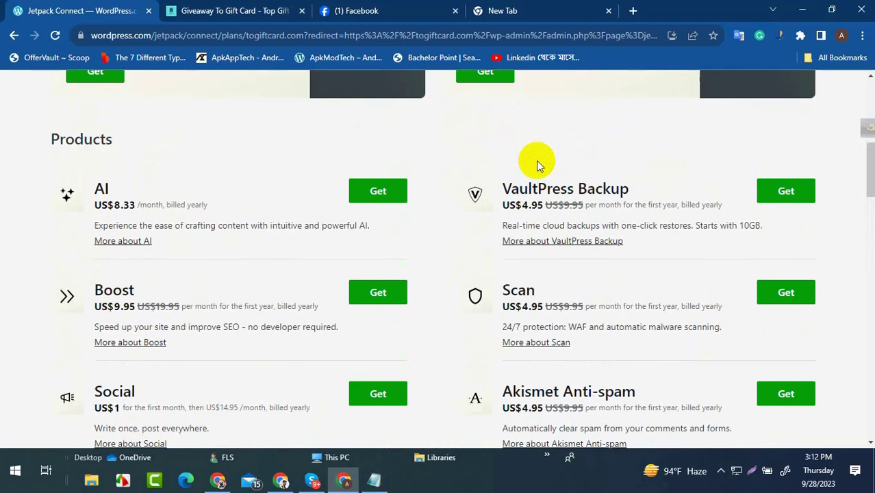
pyautogui.scroll(-9, 537, 165)
pyautogui.scroll(4, 535, 166)
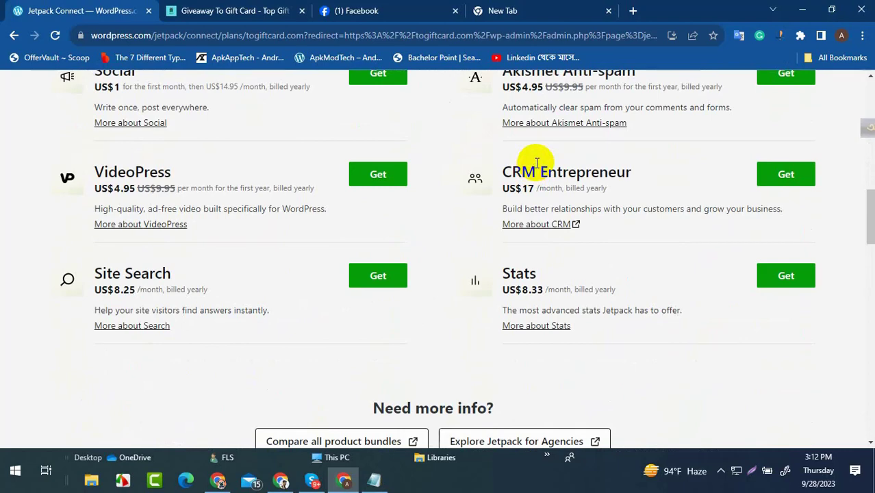
pyautogui.scroll(-5, 539, 167)
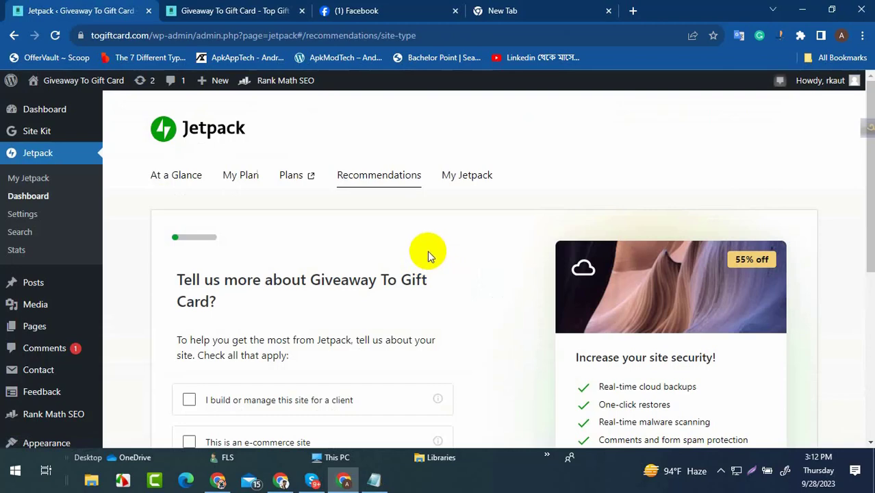
# - Open Jetpack's At a Glance overview, dismiss the Jetpack Stats activation notice, and look over the site statistics
pyautogui.click(179, 175)
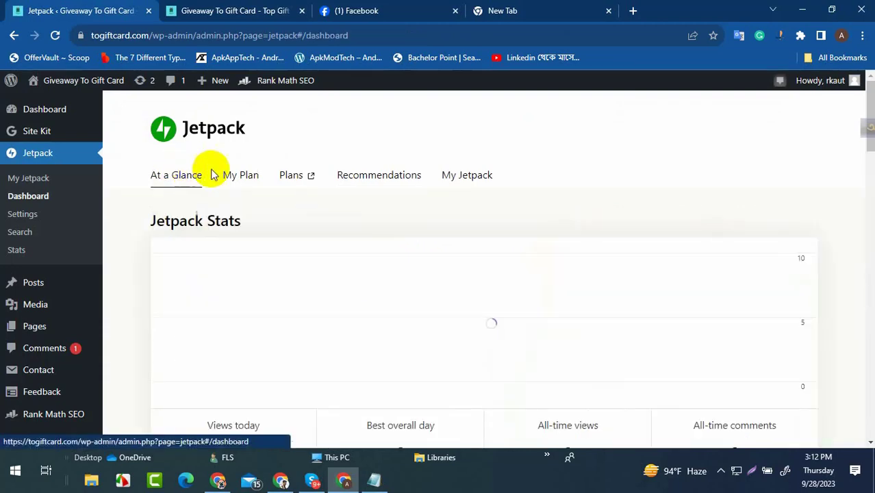
pyautogui.scroll(-3, 293, 275)
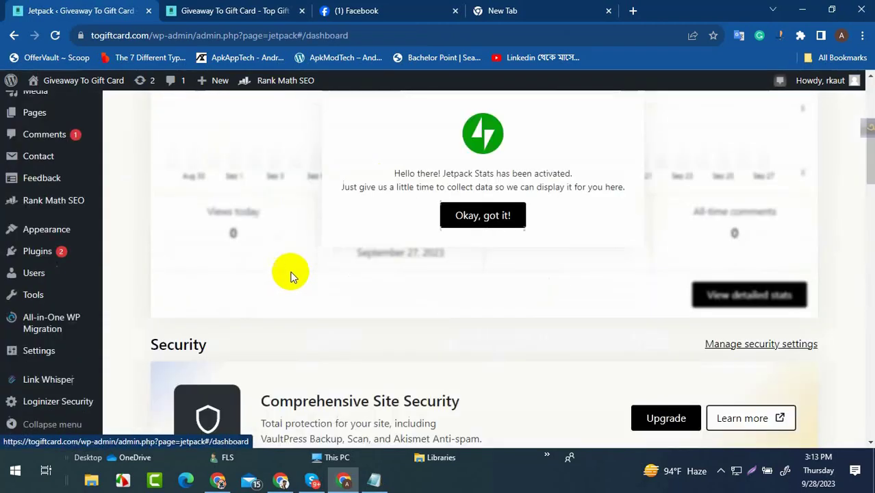
pyautogui.scroll(1, 349, 247)
pyautogui.click(468, 293)
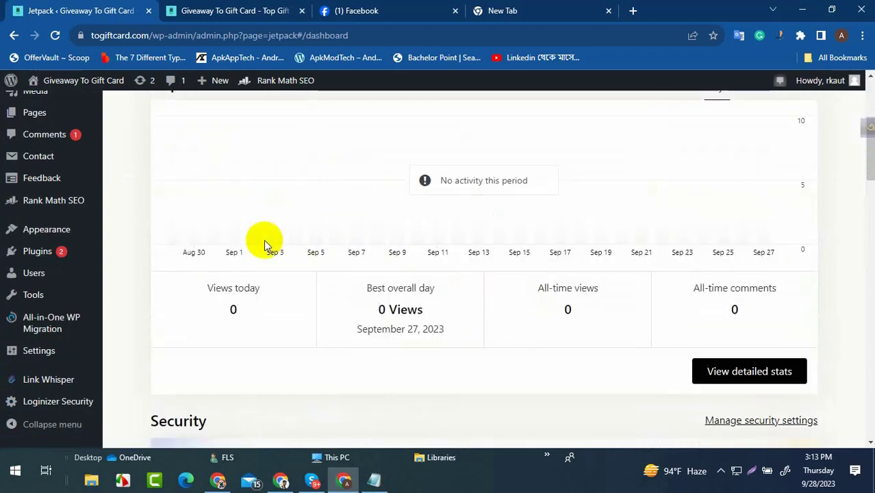
pyautogui.scroll(3, 265, 241)
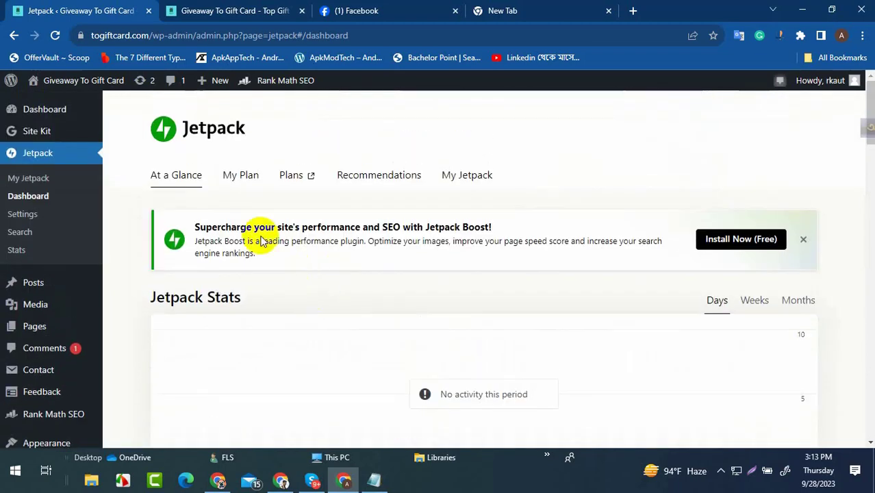
# - Check which Jetpack plan the site is on and glance at the available plans
pyautogui.click(230, 174)
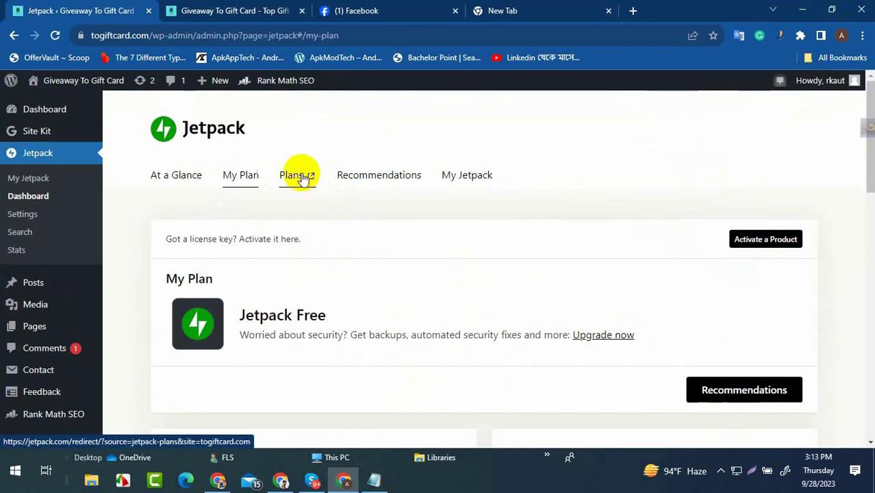
pyautogui.click(299, 175)
pyautogui.click(275, 11)
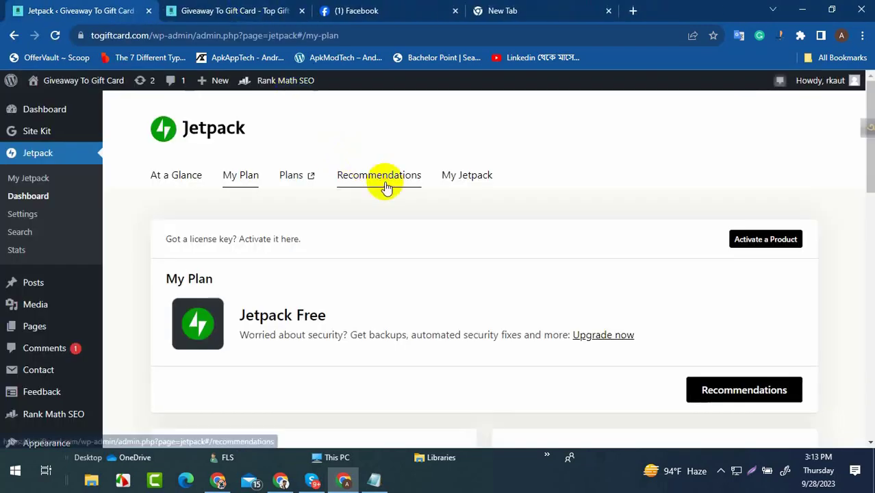
# - Start Jetpack's recommendations questionnaire and identify Giveaway To Gift Card as a personal site
pyautogui.click(386, 182)
pyautogui.scroll(-2, 385, 241)
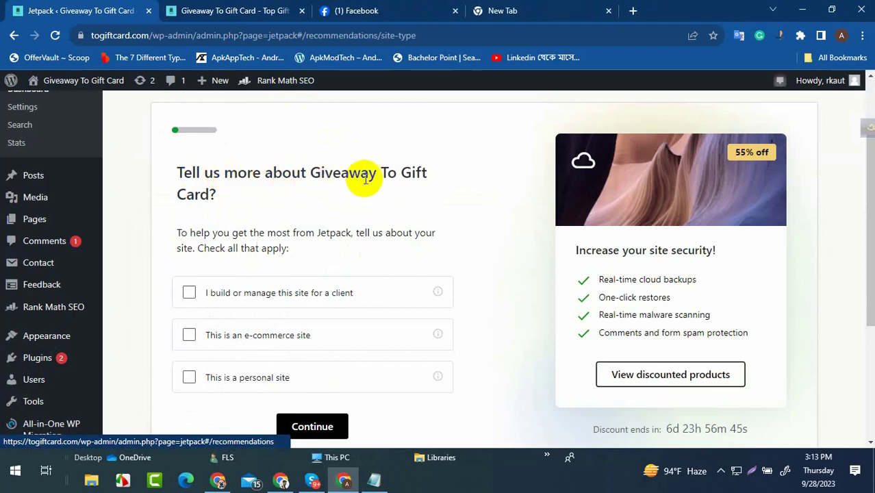
pyautogui.scroll(-2, 236, 225)
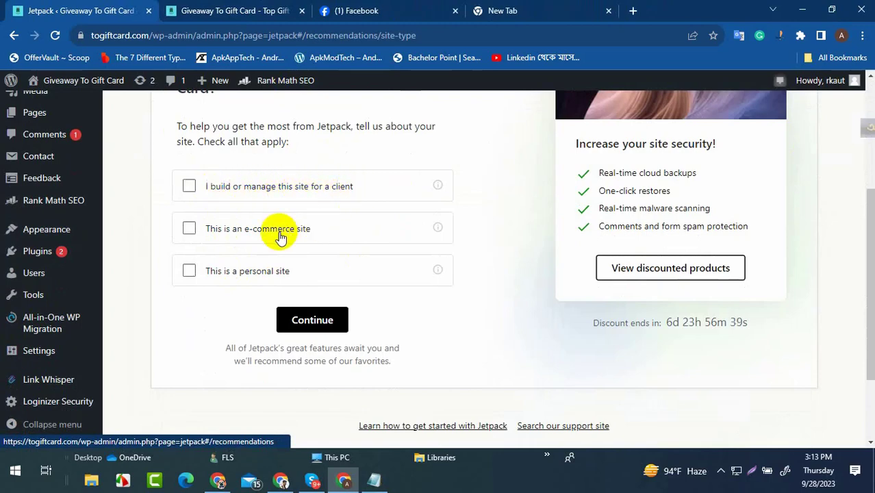
pyautogui.click(264, 273)
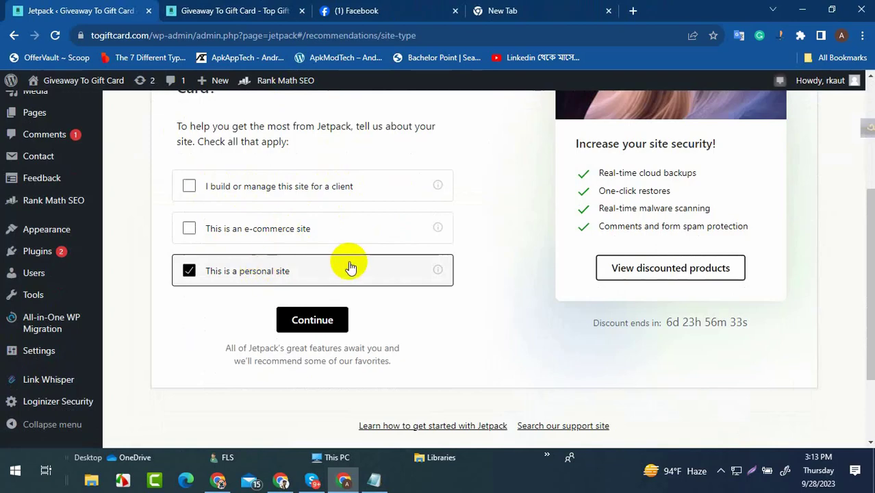
pyautogui.click(312, 323)
# - Read the Downtime Monitoring recommendation and enable it for the site
pyautogui.scroll(2, 419, 286)
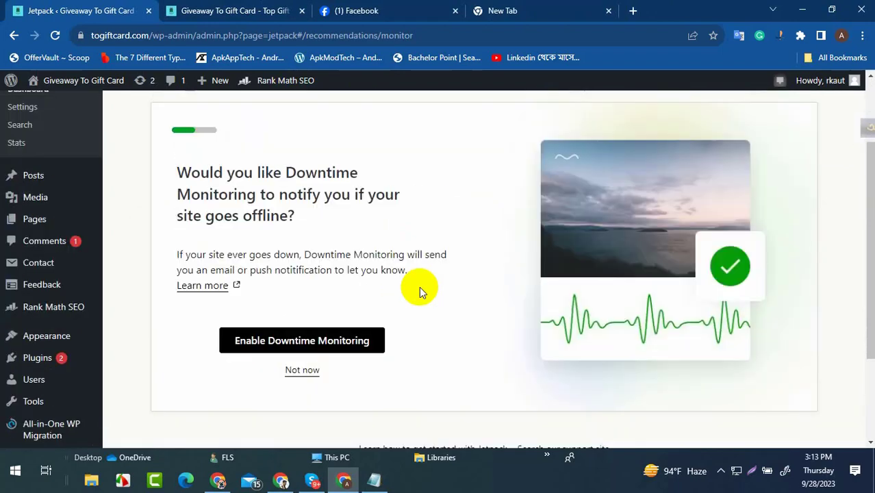
pyautogui.scroll(2, 419, 286)
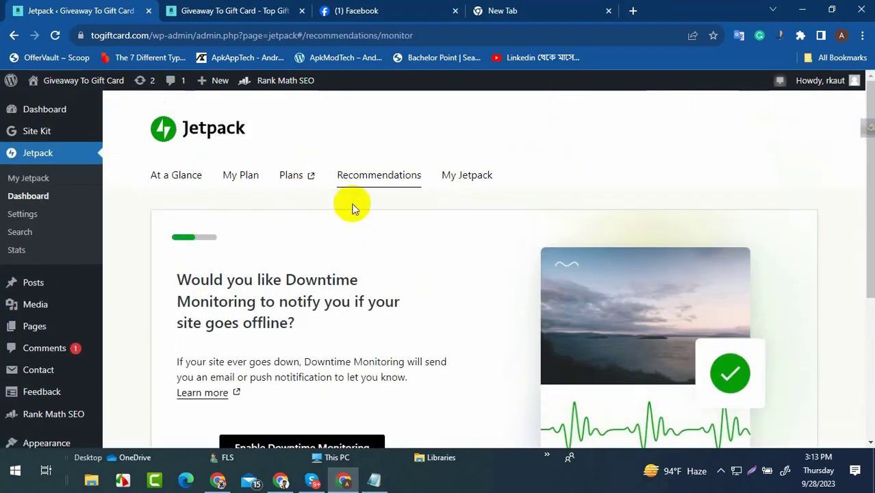
pyautogui.scroll(-2, 351, 205)
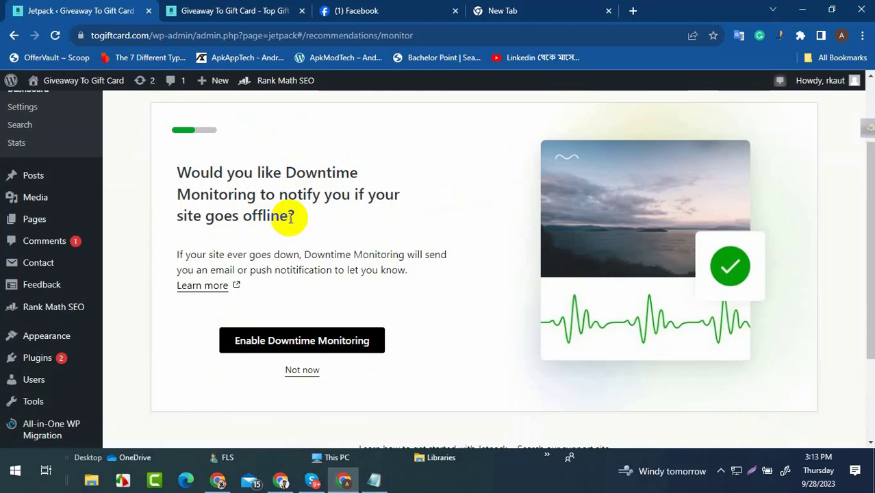
pyautogui.click(239, 341)
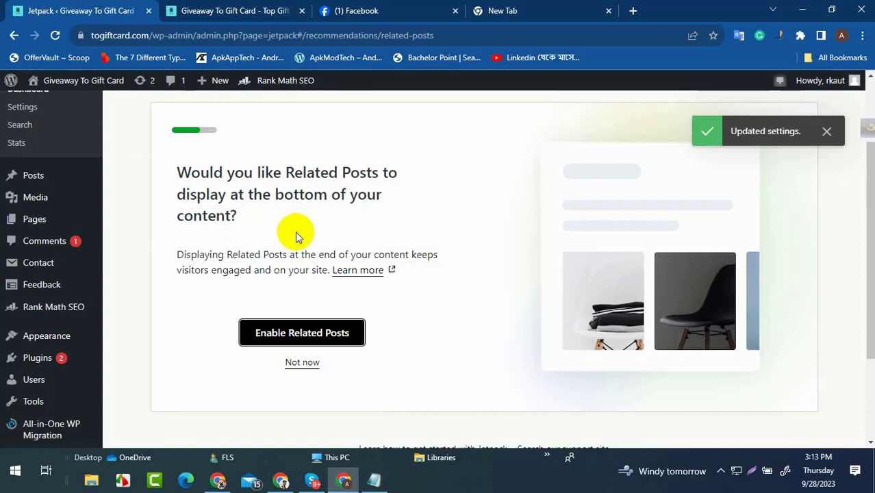
# - Skip the Related Posts, Newsletter and VaultPress Backup recommendations, and enable Site Accelerator
pyautogui.click(293, 364)
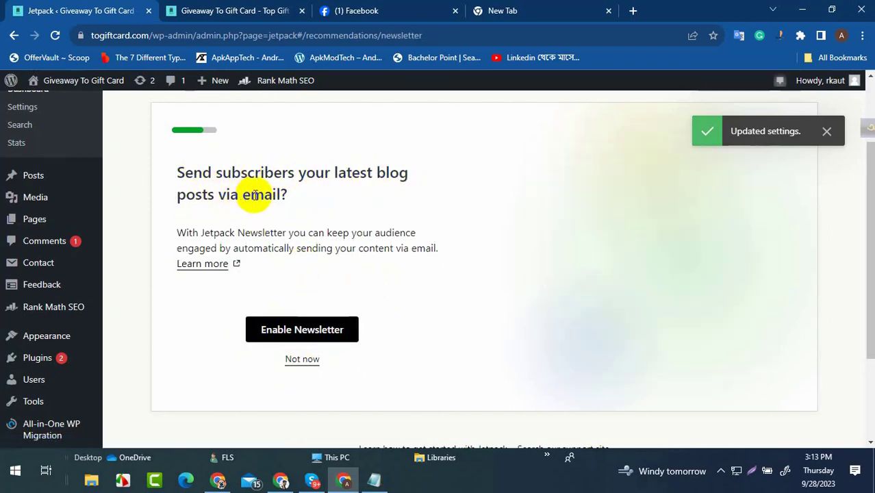
pyautogui.click(302, 360)
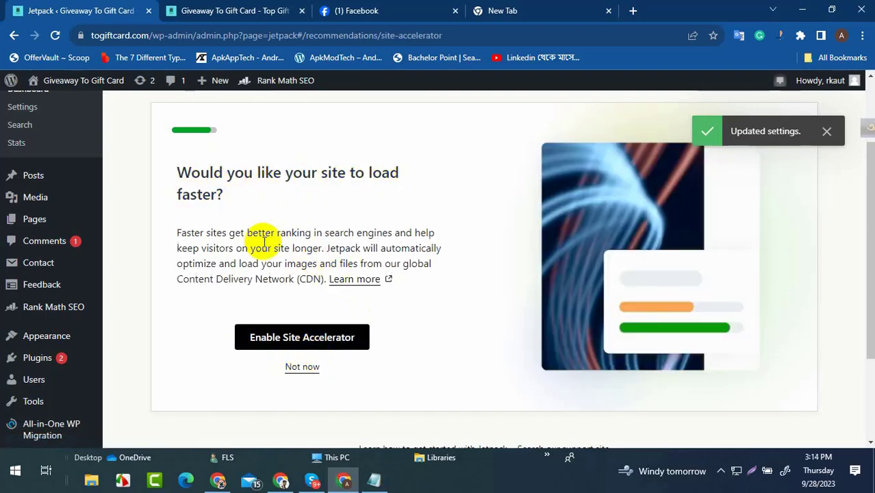
pyautogui.click(303, 342)
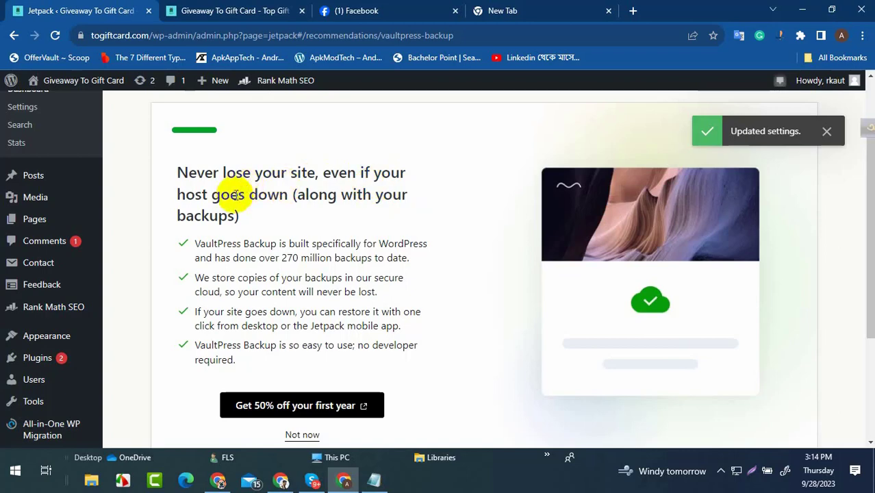
pyautogui.scroll(-2, 288, 206)
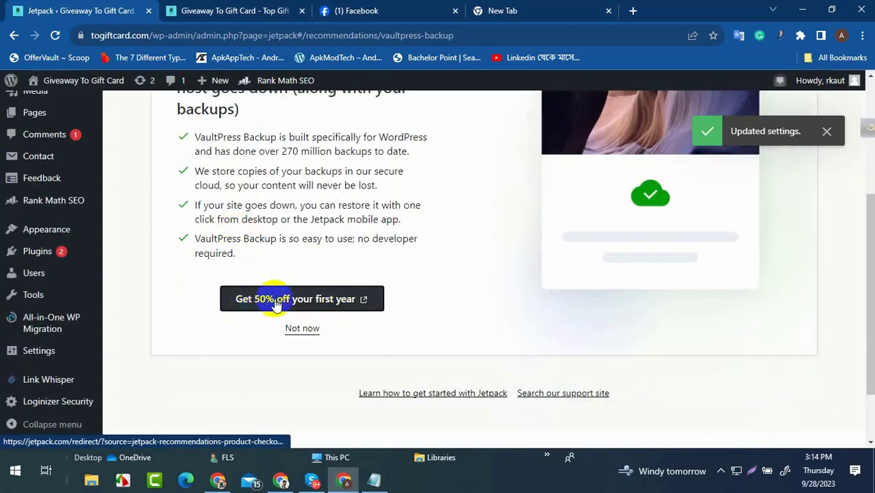
pyautogui.click(302, 330)
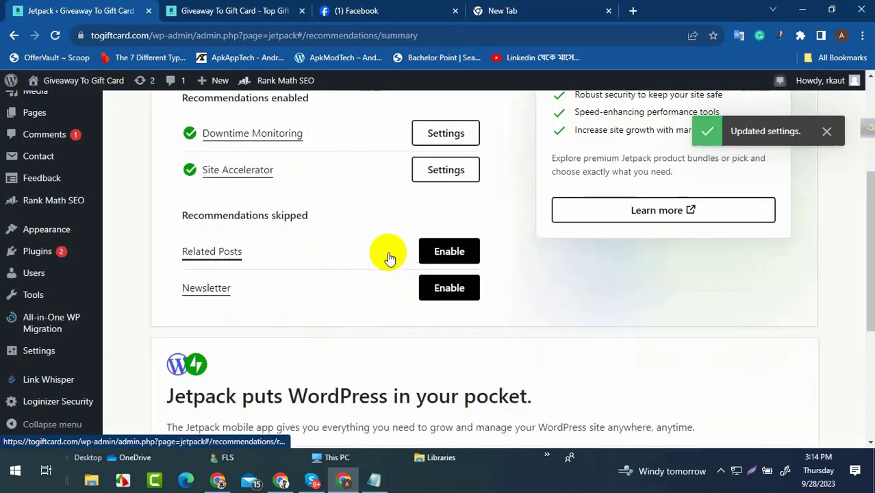
# - Review the recap of enabled and skipped Jetpack recommendations, and dismiss the settings notice
pyautogui.scroll(-2, 387, 259)
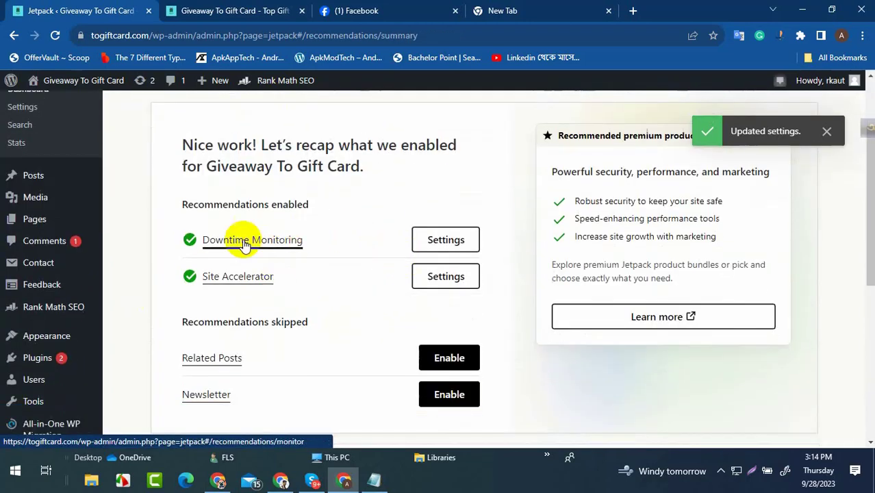
pyautogui.scroll(-3, 326, 291)
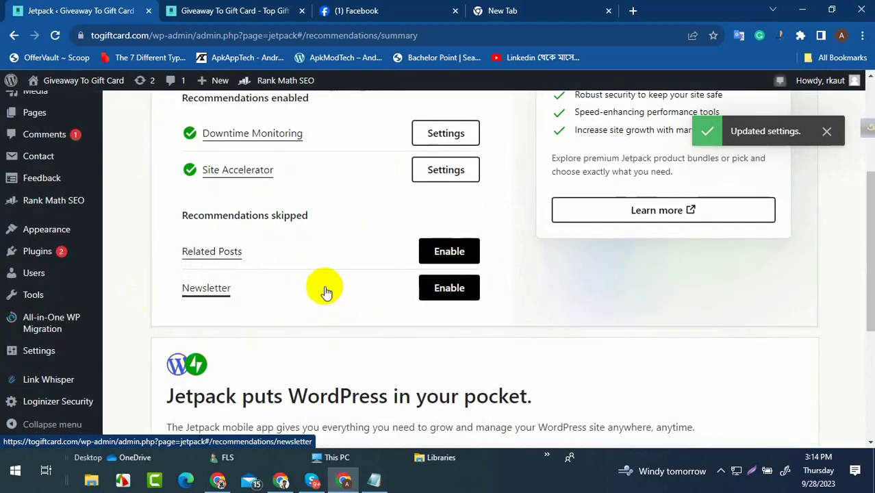
pyautogui.scroll(2, 284, 261)
pyautogui.scroll(-5, 283, 258)
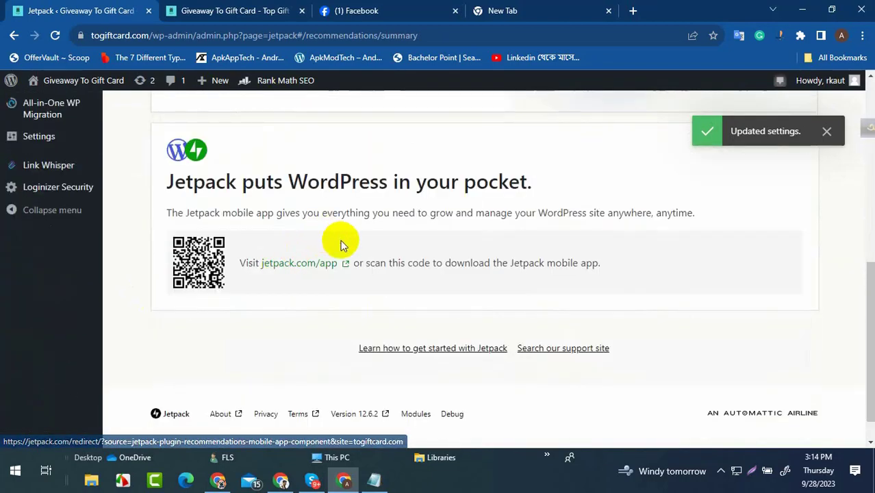
pyautogui.scroll(5, 341, 239)
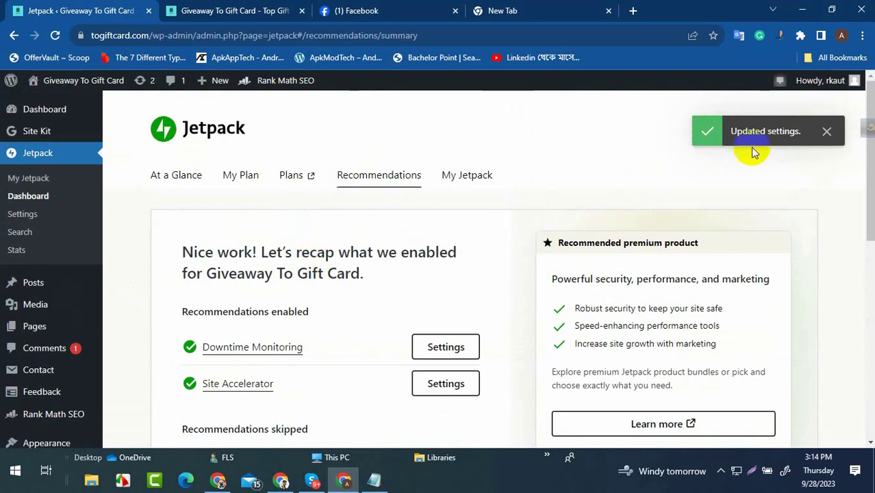
pyautogui.click(827, 132)
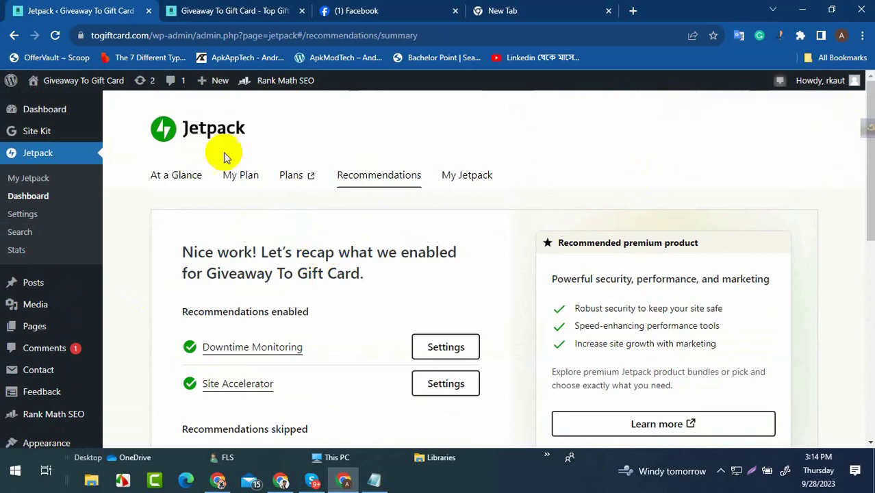
# - Look over the WordPress dashboard's activity and the list of all posts
pyautogui.click(53, 120)
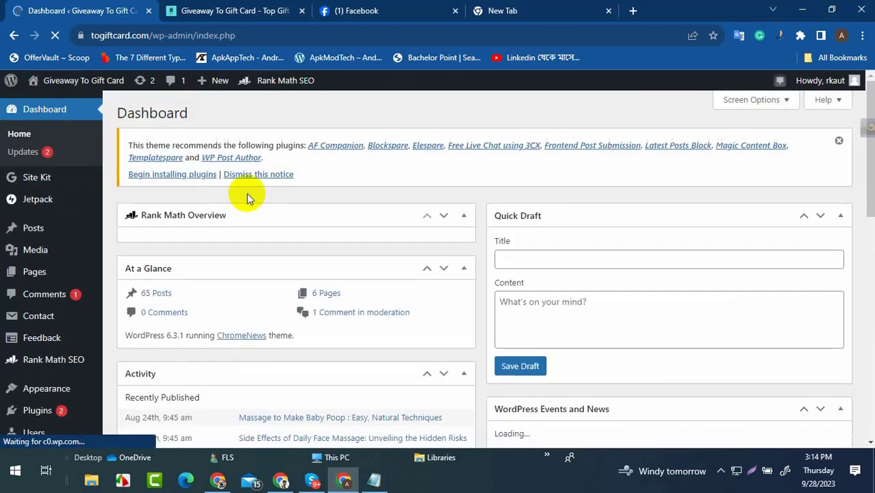
pyautogui.scroll(-5, 248, 198)
pyautogui.scroll(2, 35, 160)
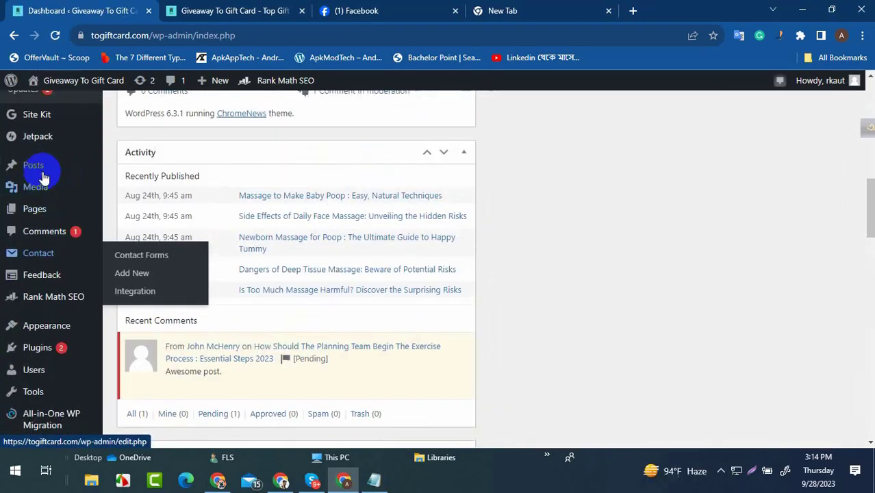
pyautogui.click(33, 169)
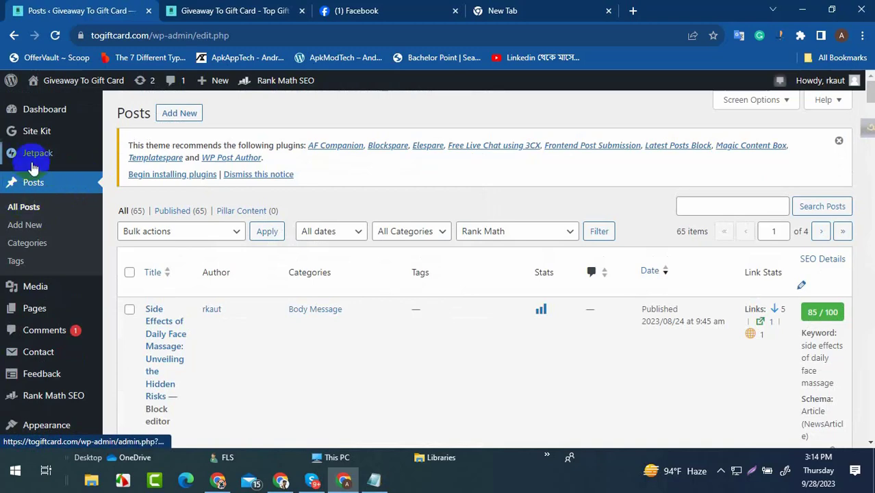
# - Open Jetpack's security settings and turn on protection with Jetpack's Web Application Firewall
pyautogui.click(38, 154)
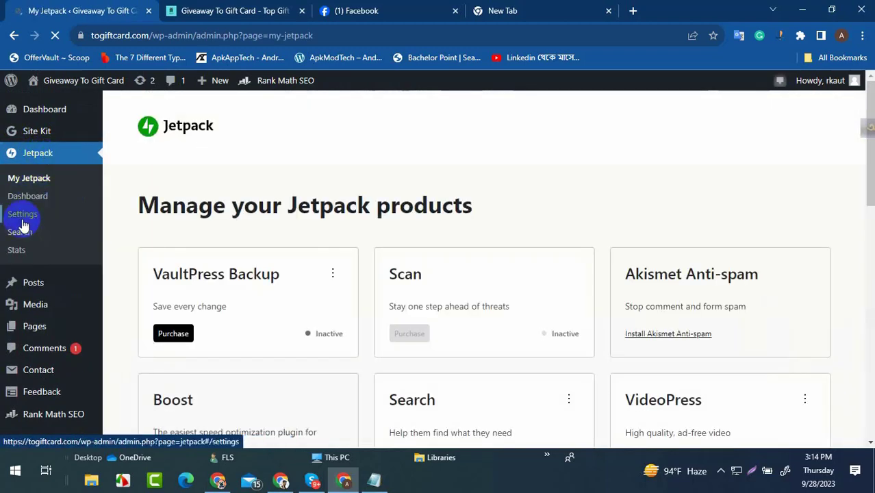
pyautogui.click(23, 214)
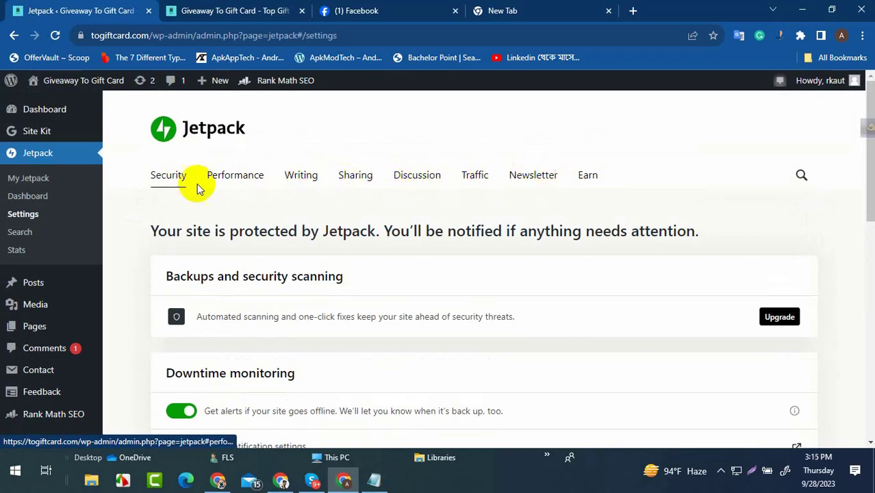
pyautogui.scroll(-3, 192, 185)
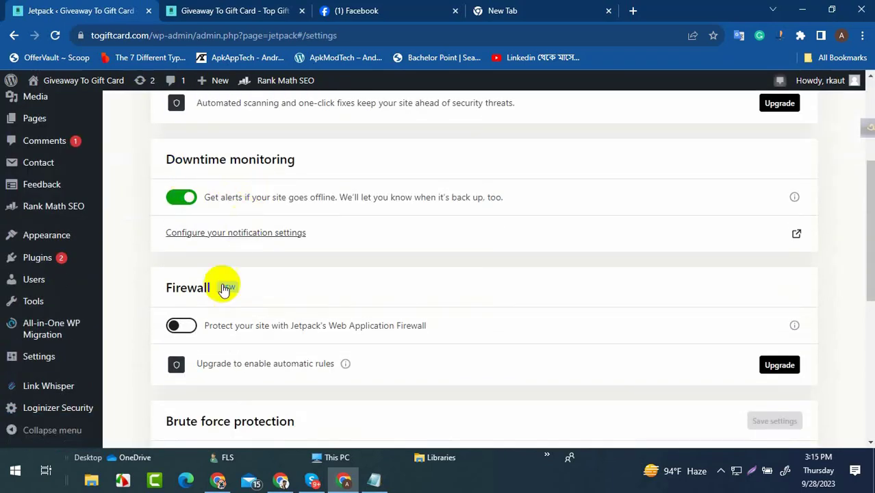
pyautogui.click(183, 325)
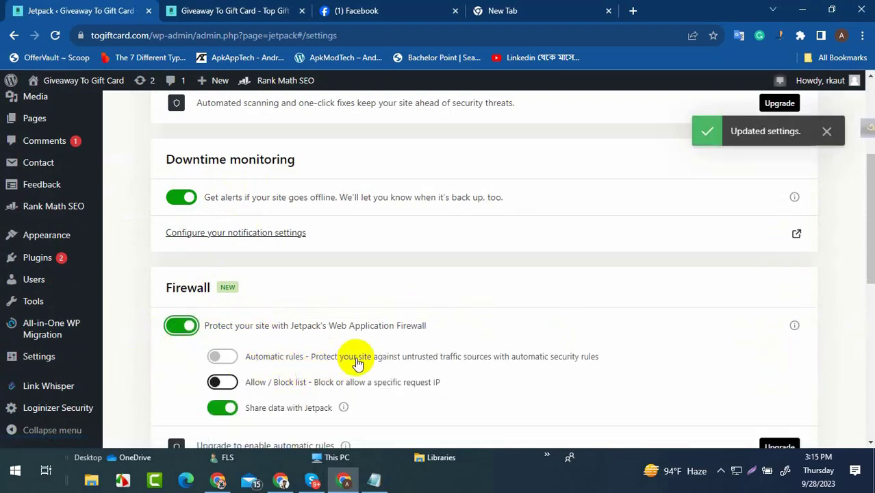
# - Review the remaining Jetpack security settings, including brute force protection and WordPress.com login
pyautogui.scroll(-2, 508, 355)
pyautogui.scroll(-2, 404, 347)
pyautogui.scroll(-2, 403, 348)
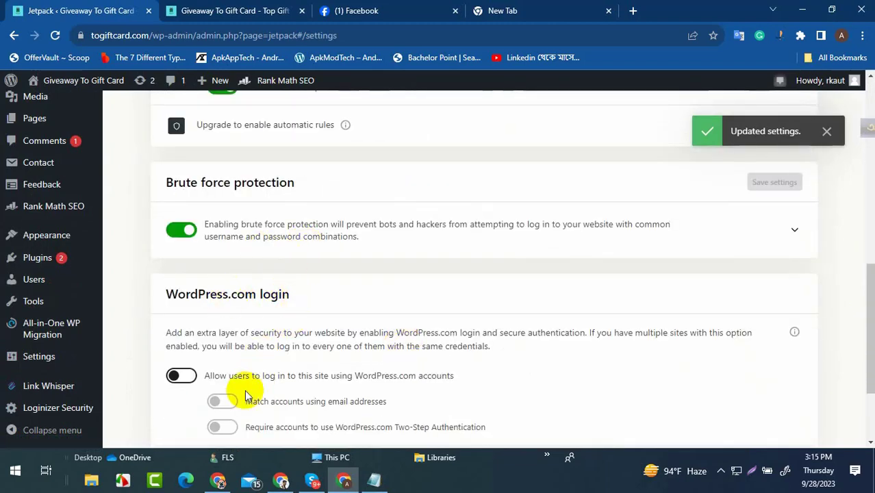
pyautogui.scroll(-3, 230, 362)
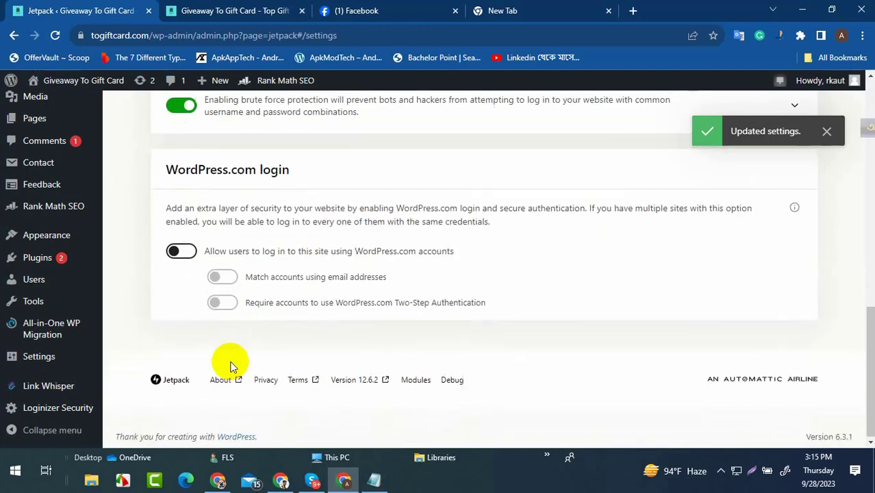
pyautogui.scroll(8, 231, 363)
pyautogui.scroll(4, 231, 364)
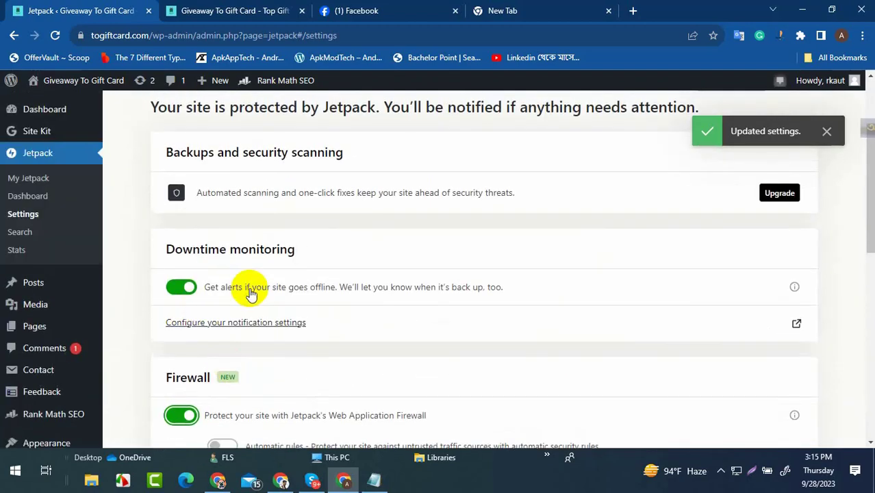
# - Try lazy loading for images in Jetpack's Performance settings and switch it back off
pyautogui.click(223, 168)
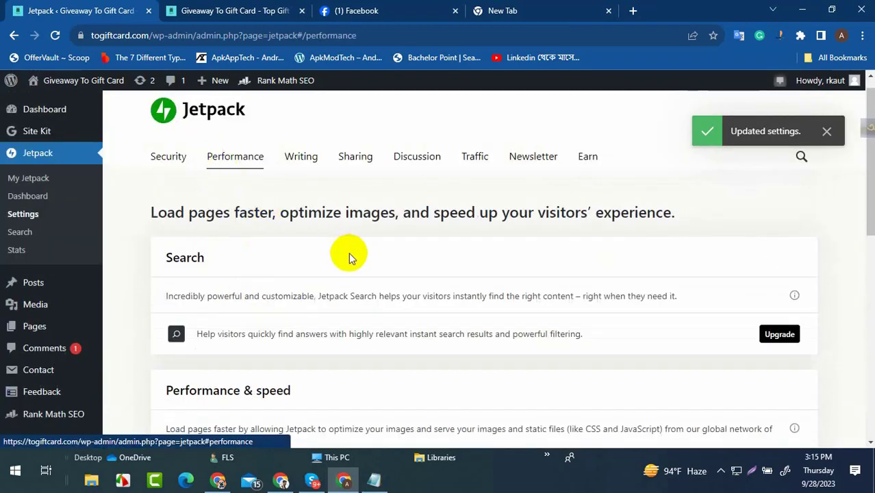
pyautogui.scroll(-3, 224, 295)
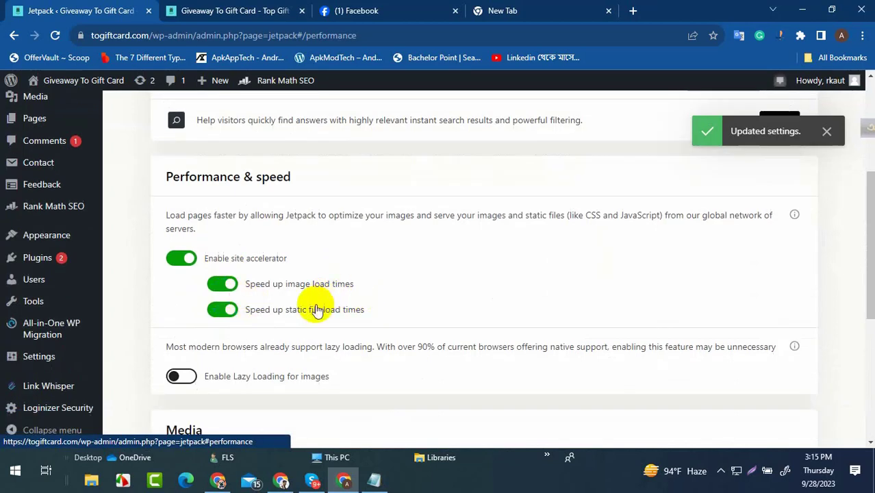
pyautogui.click(180, 376)
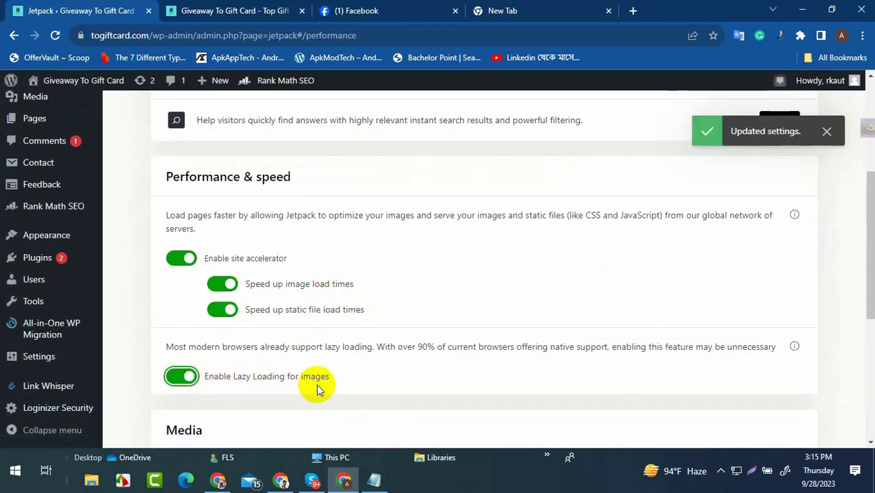
pyautogui.click(182, 377)
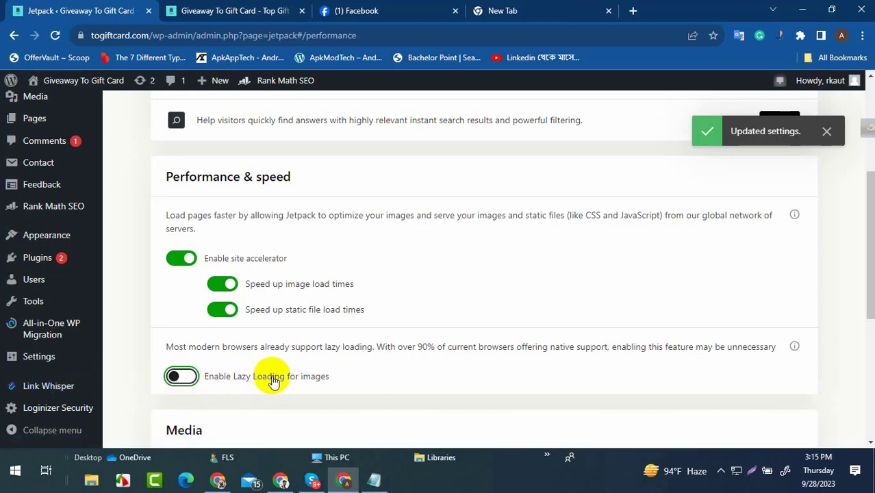
# - In Jetpack's Writing settings, turn on the full-screen carousel gallery, copying of entire posts and pages, and plain-text Markdown syntax
pyautogui.scroll(6, 179, 371)
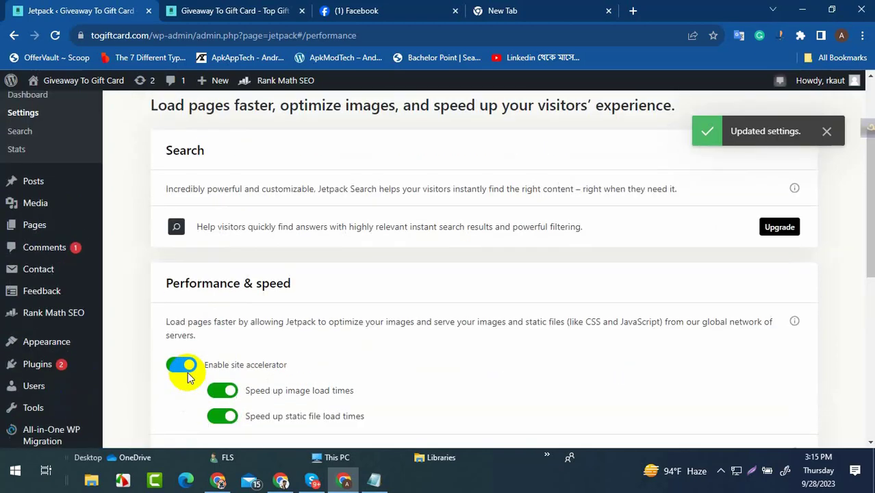
pyautogui.click(298, 176)
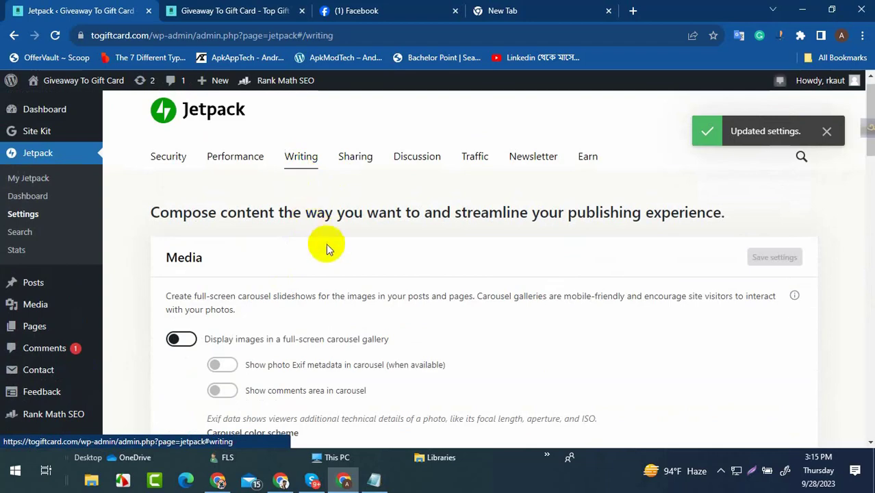
pyautogui.click(184, 339)
pyautogui.scroll(-5, 369, 323)
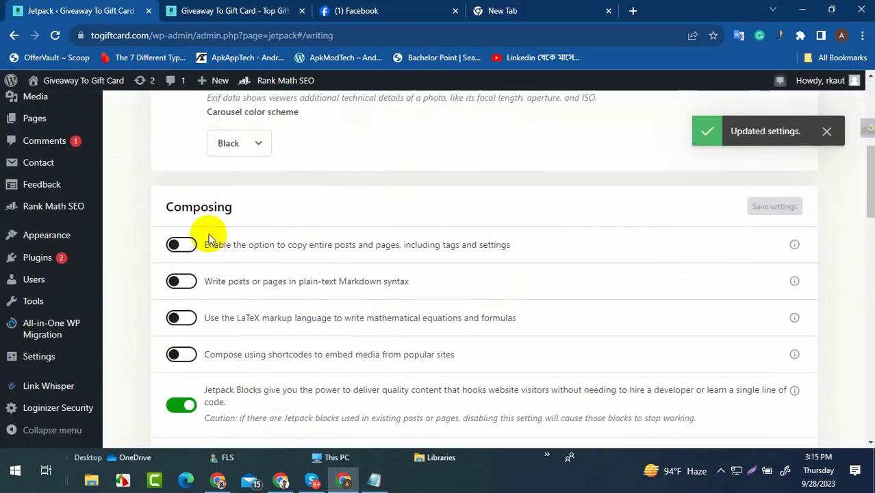
pyautogui.click(182, 248)
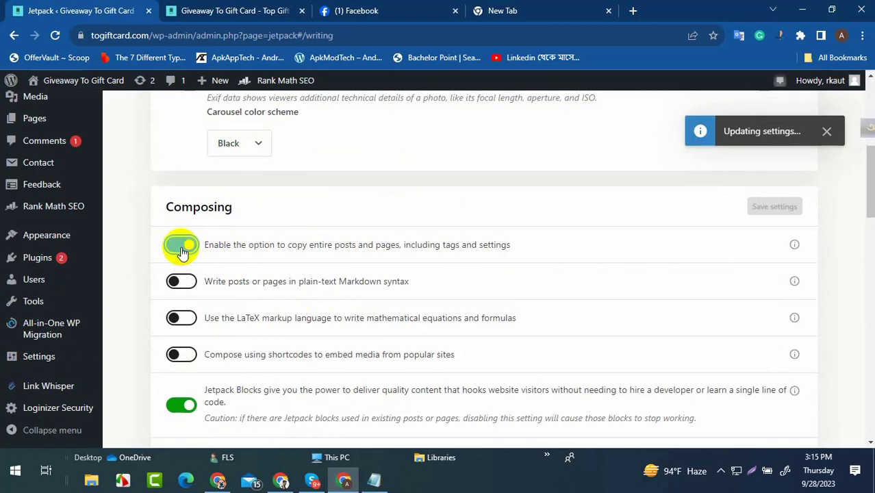
pyautogui.click(180, 281)
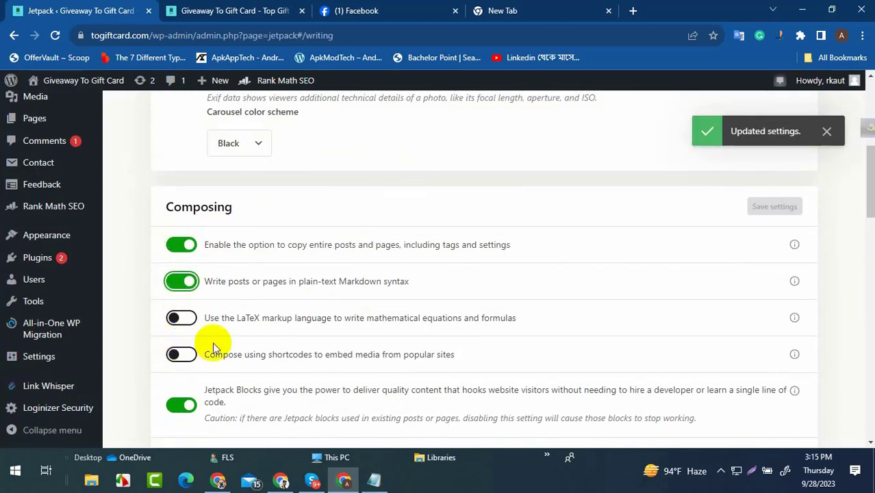
# - Review the remaining Jetpack Writing settings, including custom content types, theme enhancements, widgets, post by email and the WordPress.com toolbar
pyautogui.scroll(-10, 233, 339)
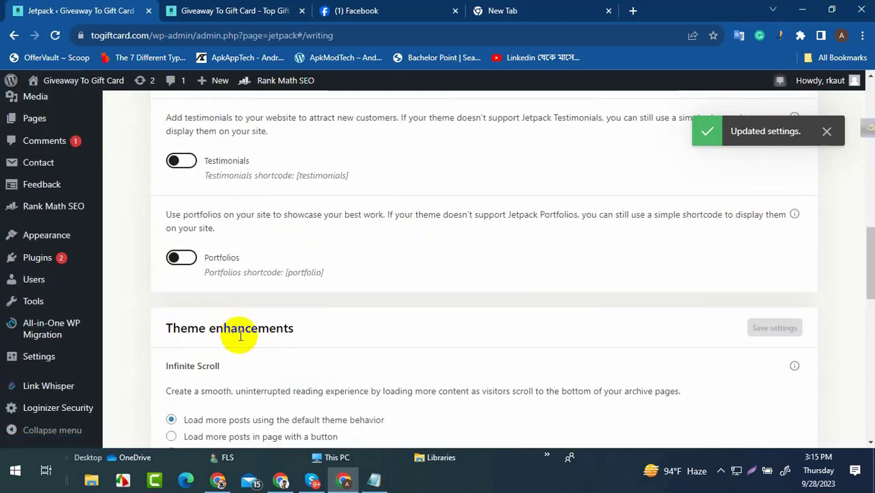
pyautogui.scroll(-2, 240, 336)
pyautogui.scroll(-2, 240, 340)
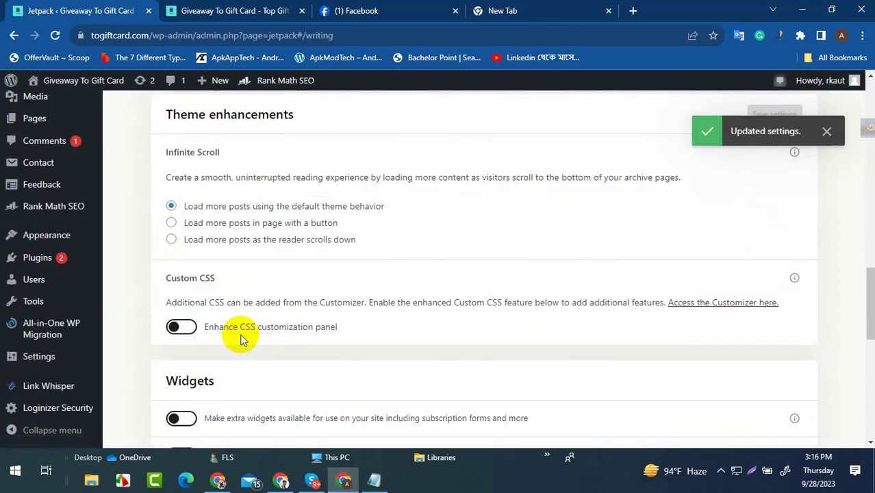
pyautogui.scroll(-2, 240, 335)
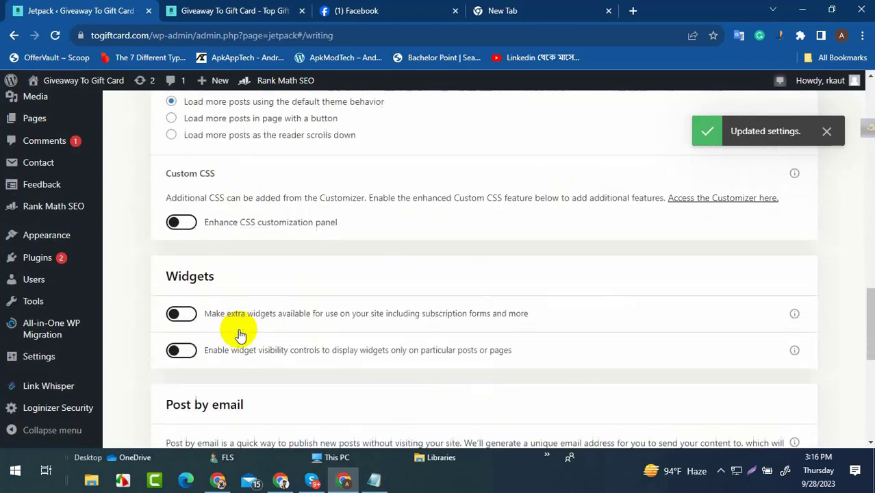
pyautogui.scroll(-3, 217, 358)
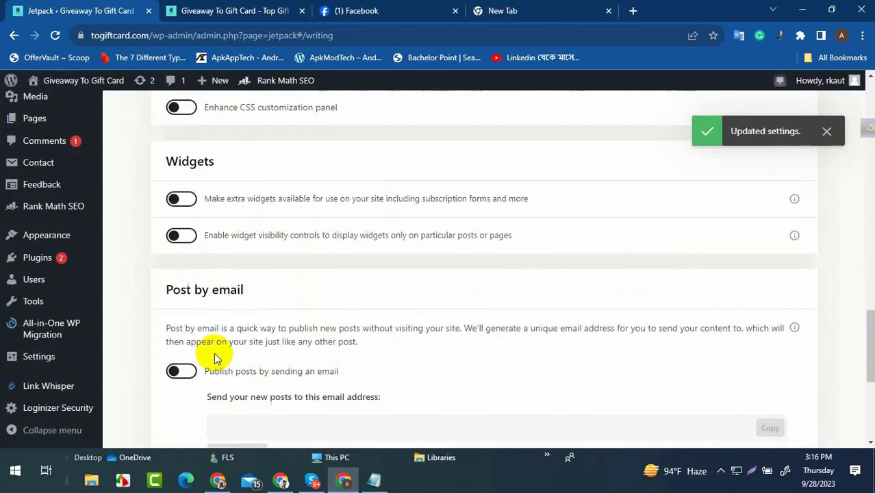
pyautogui.scroll(-3, 246, 339)
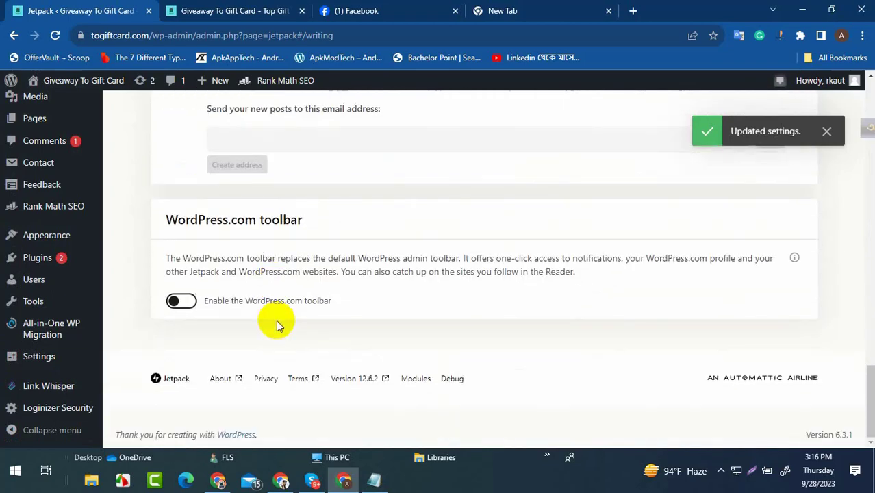
pyautogui.scroll(20, 277, 321)
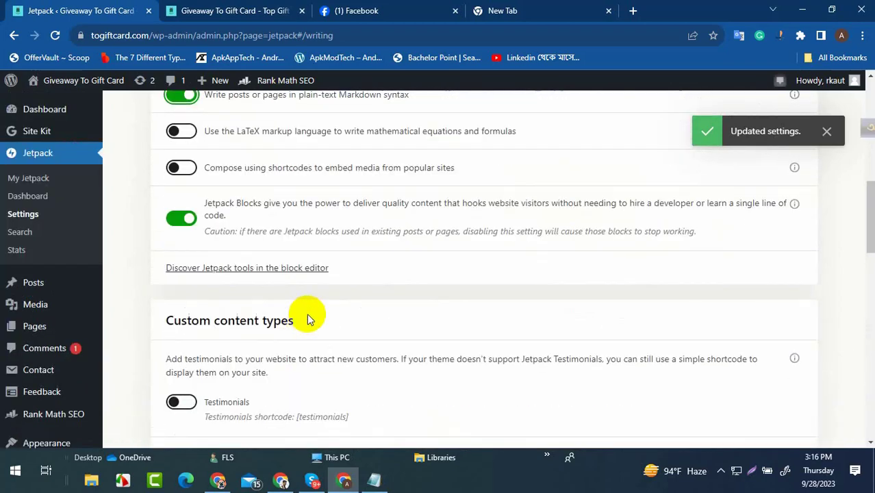
pyautogui.scroll(2, 308, 316)
# - Open Jetpack's Sharing settings and turn on sharing buttons for posts and pages
pyautogui.click(363, 176)
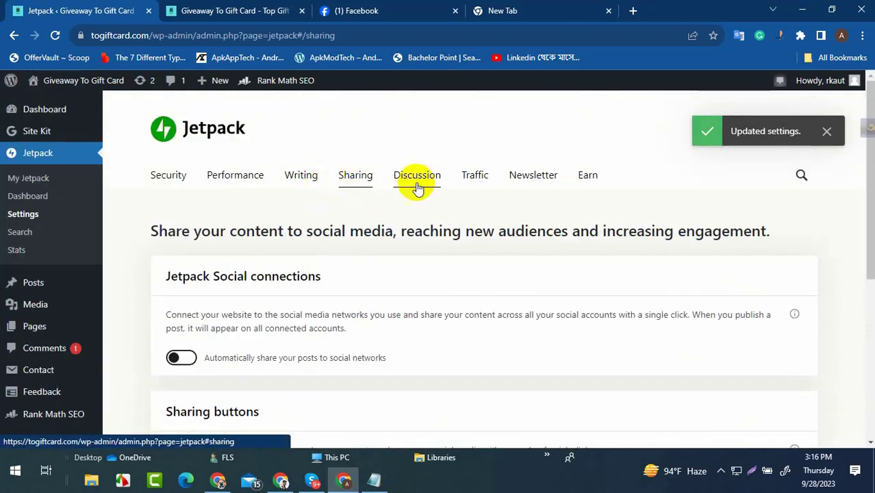
pyautogui.click(827, 131)
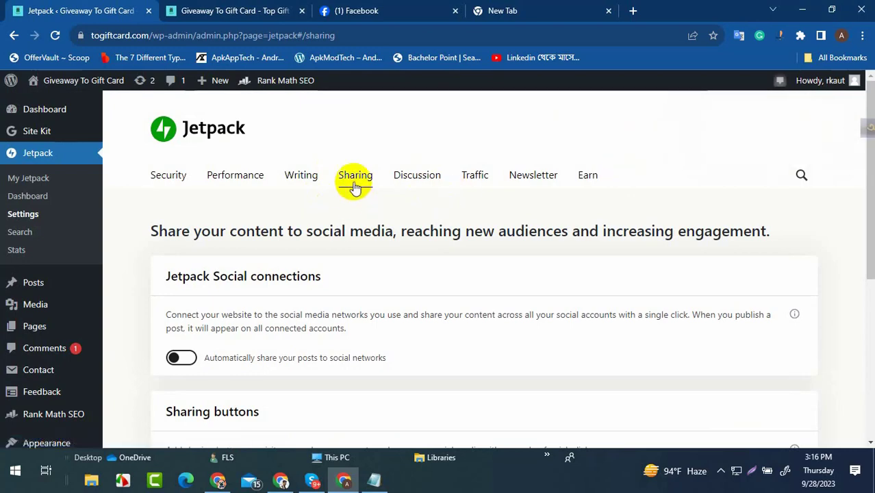
pyautogui.scroll(-4, 357, 222)
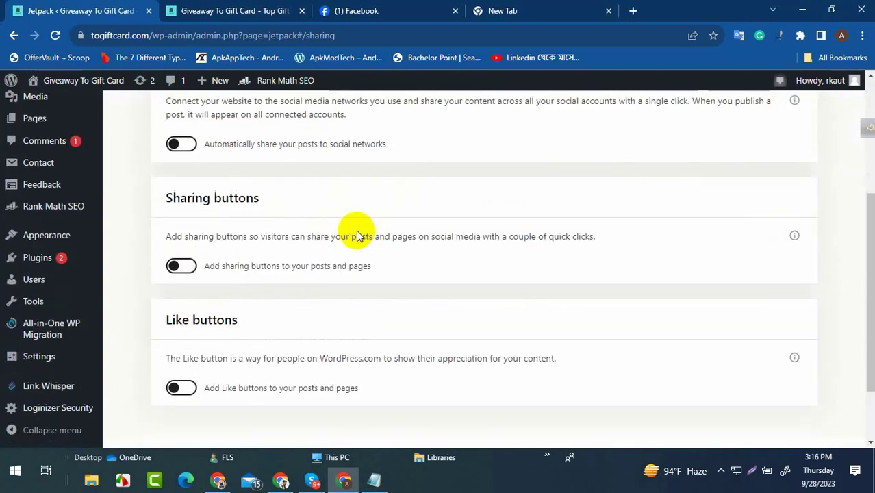
pyautogui.scroll(2, 358, 230)
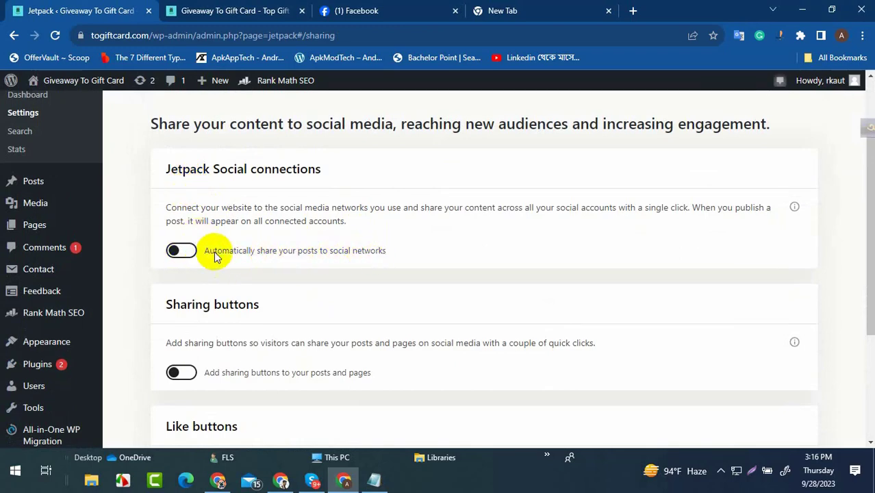
pyautogui.click(190, 253)
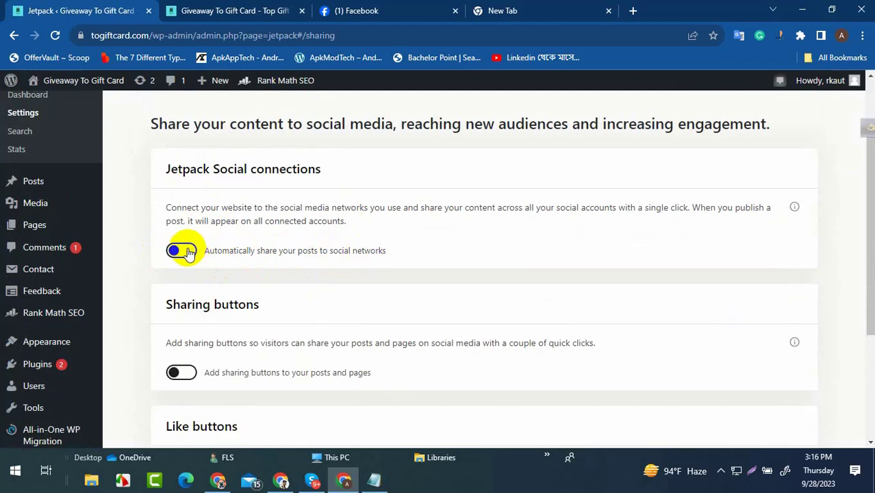
pyautogui.click(179, 372)
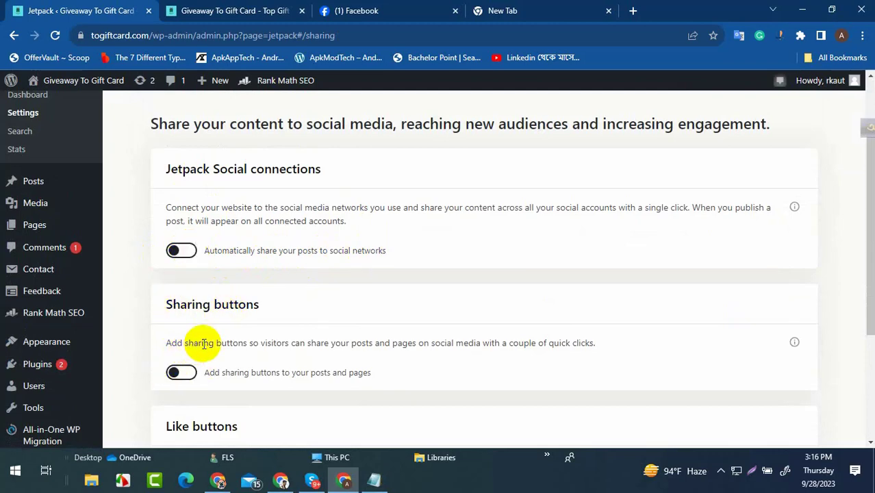
pyautogui.scroll(-2, 187, 339)
pyautogui.click(176, 267)
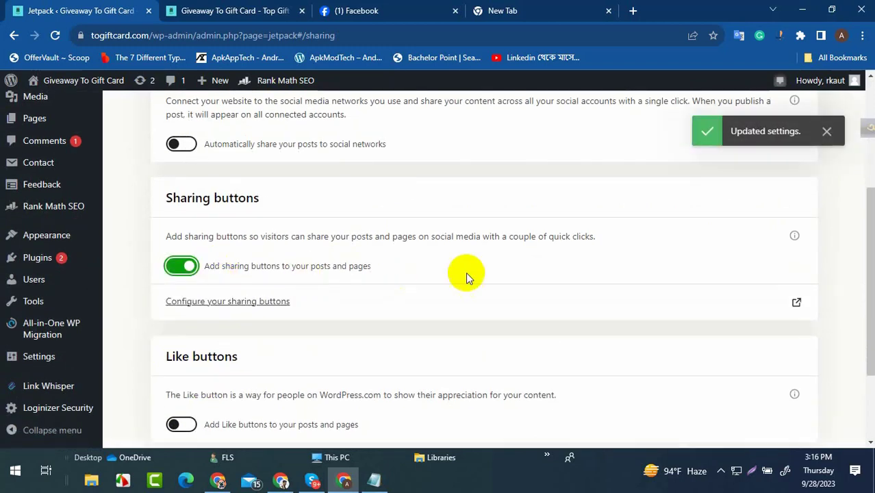
# - Open the sharing buttons configuration on WordPress.com, stop showing like and sharing buttons on Pages, and save the change
pyautogui.click(215, 302)
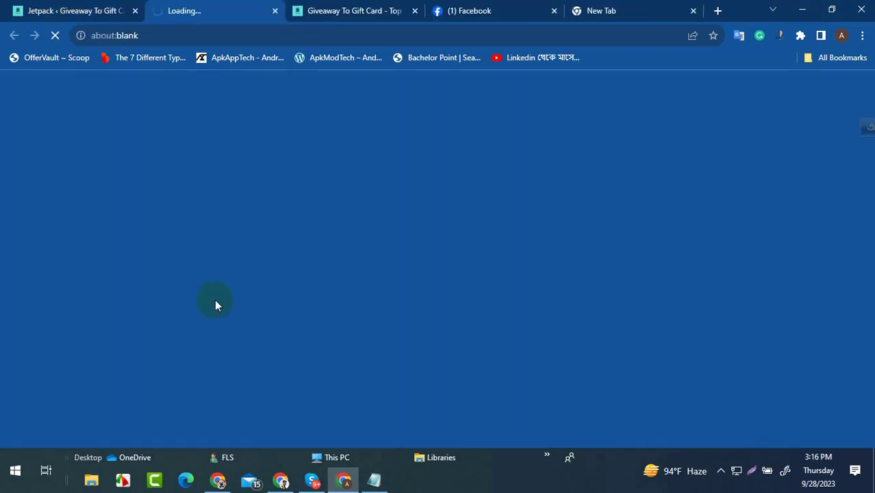
pyautogui.click(127, 8)
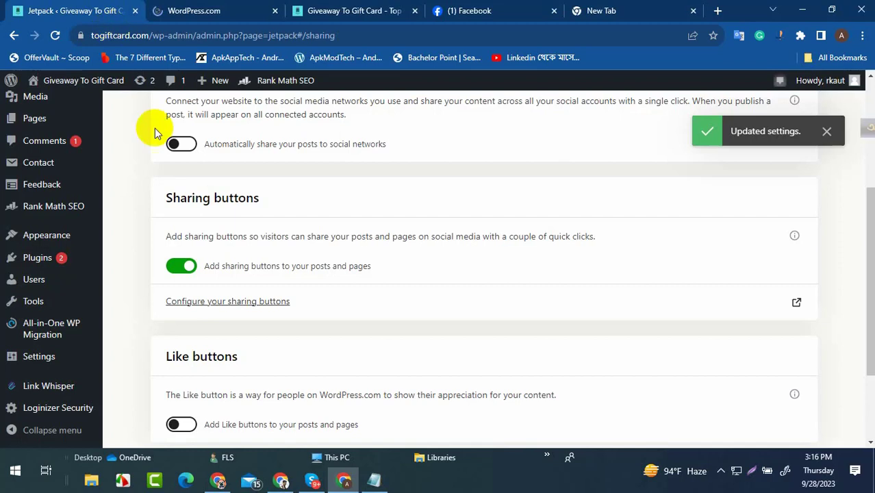
pyautogui.click(215, 7)
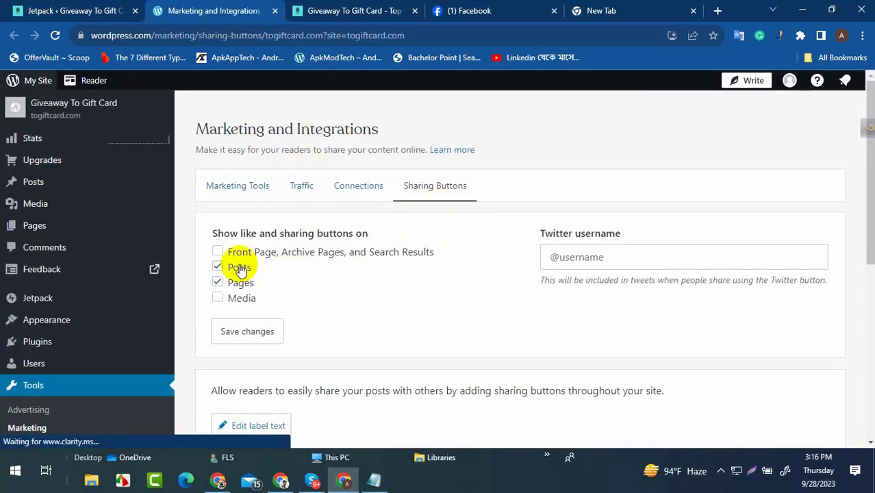
pyautogui.click(236, 288)
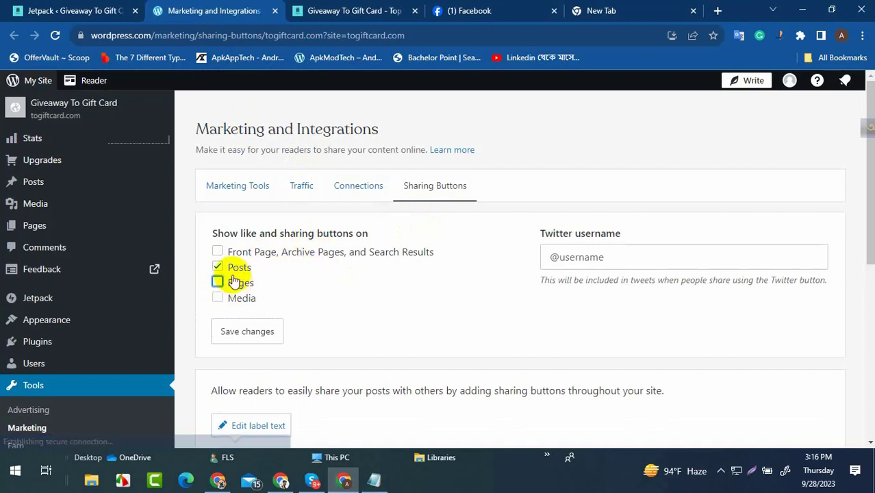
pyautogui.click(247, 333)
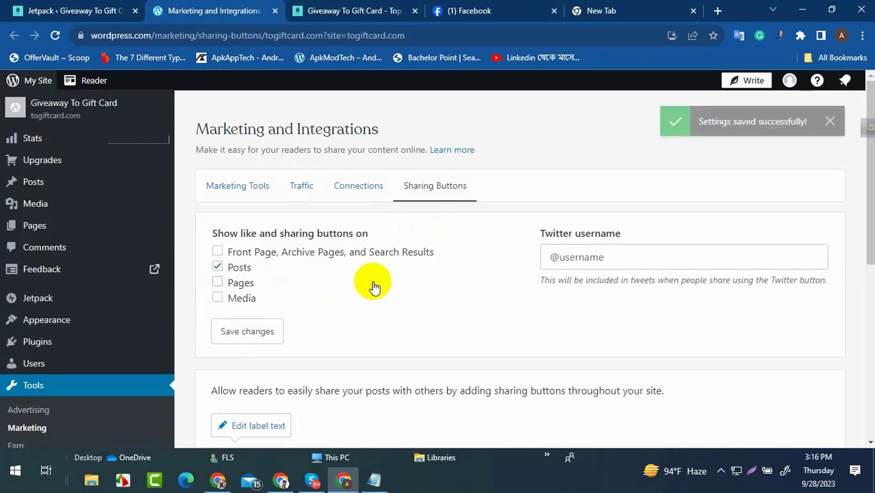
# - Compare the sharing button styles, choose Official Buttons, and enable the like button
pyautogui.scroll(-2, 375, 286)
pyautogui.scroll(-2, 381, 256)
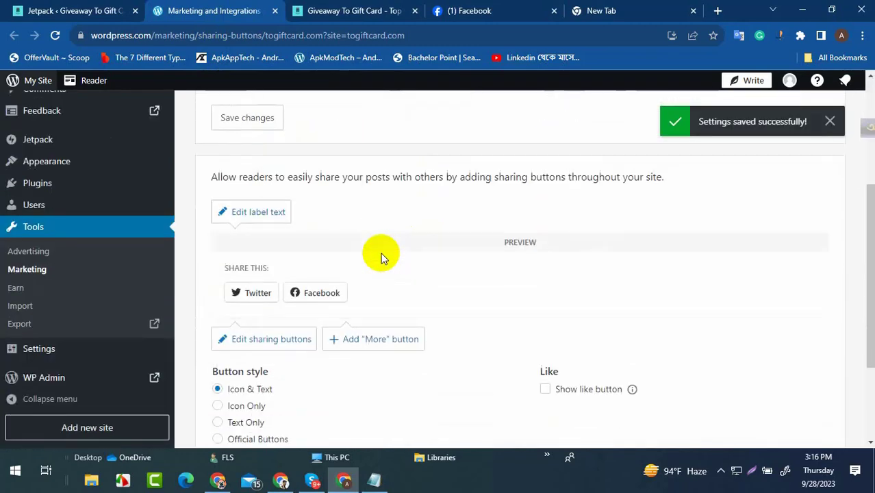
pyautogui.scroll(3, 373, 250)
pyautogui.scroll(-3, 357, 255)
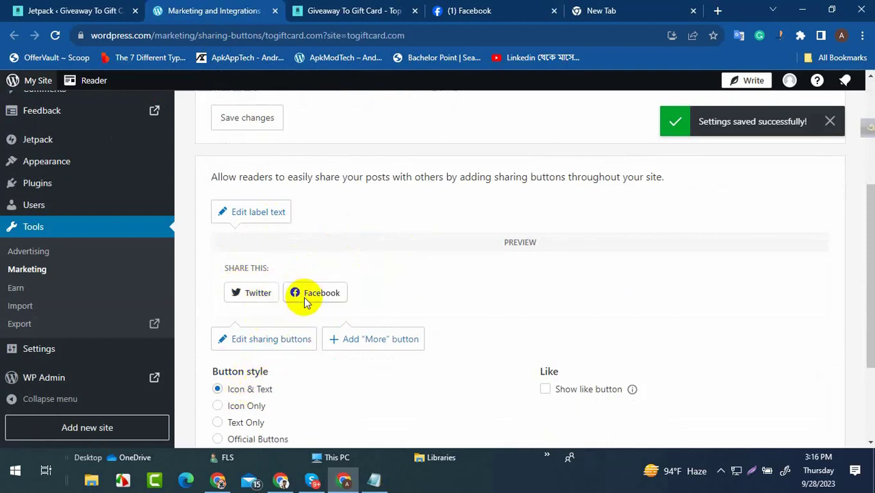
pyautogui.click(241, 406)
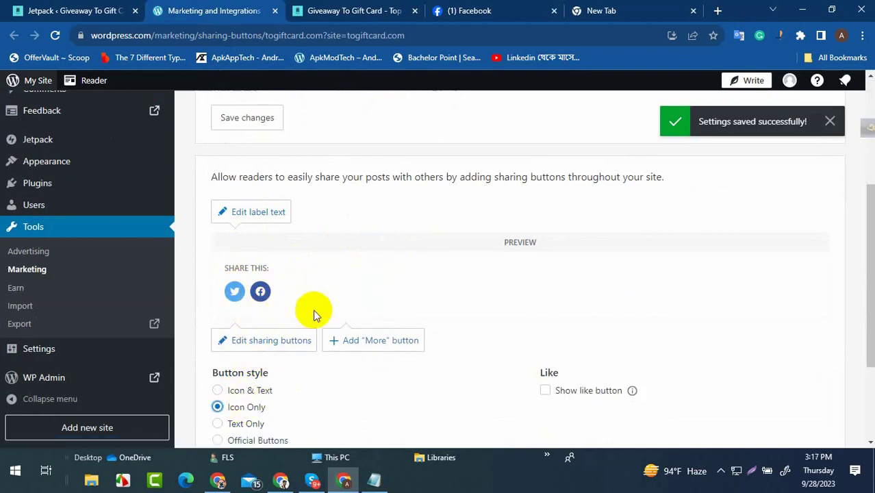
pyautogui.scroll(-2, 312, 312)
pyautogui.click(252, 315)
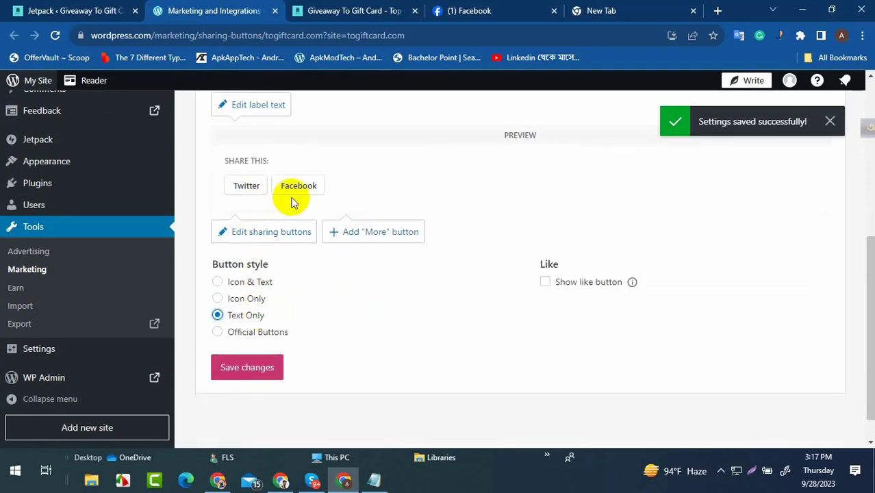
pyautogui.click(253, 331)
pyautogui.scroll(1, 319, 278)
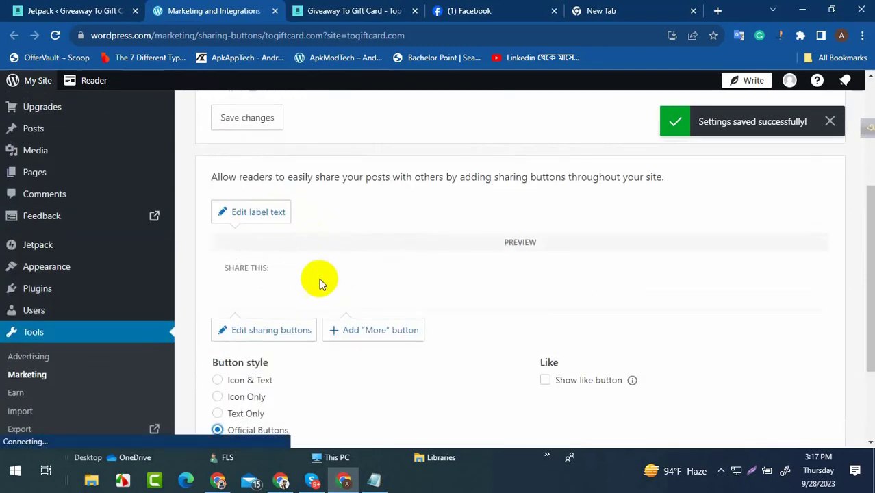
pyautogui.scroll(-2, 298, 288)
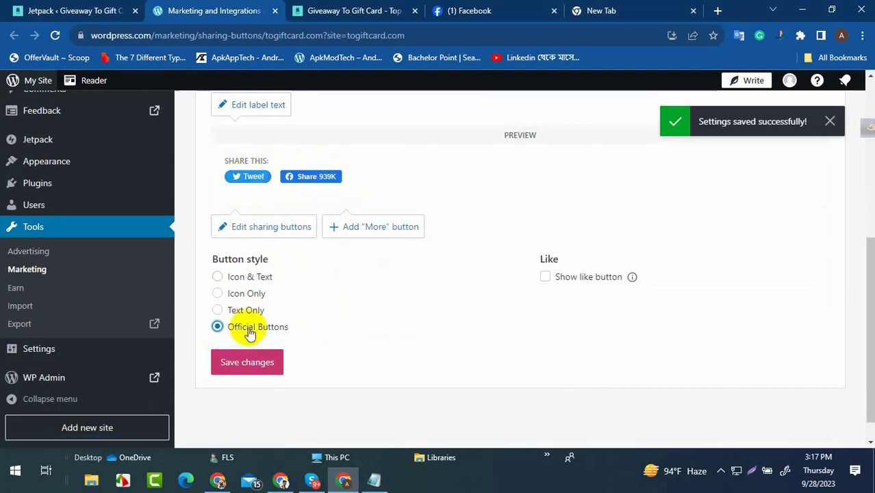
pyautogui.click(555, 276)
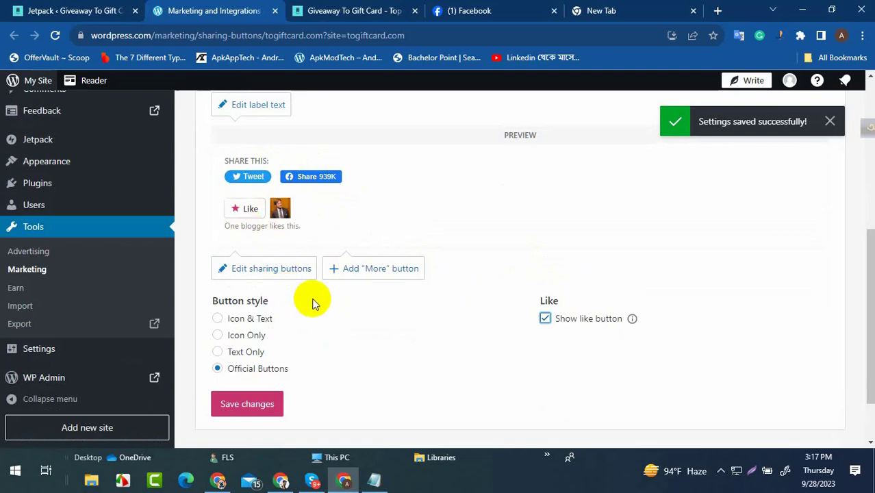
# - Add a "More" sharing button and include LinkedIn, Pinterest and WhatsApp in its dropdown
pyautogui.scroll(2, 301, 305)
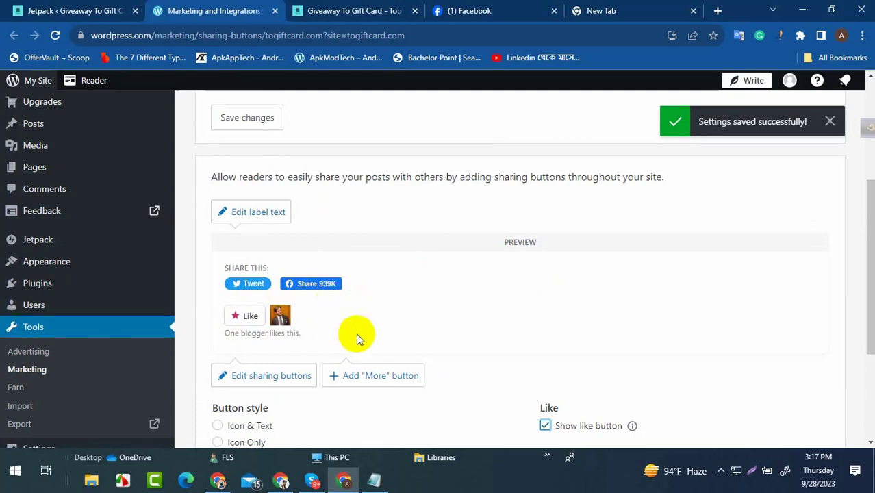
pyautogui.click(370, 383)
pyautogui.scroll(-3, 448, 289)
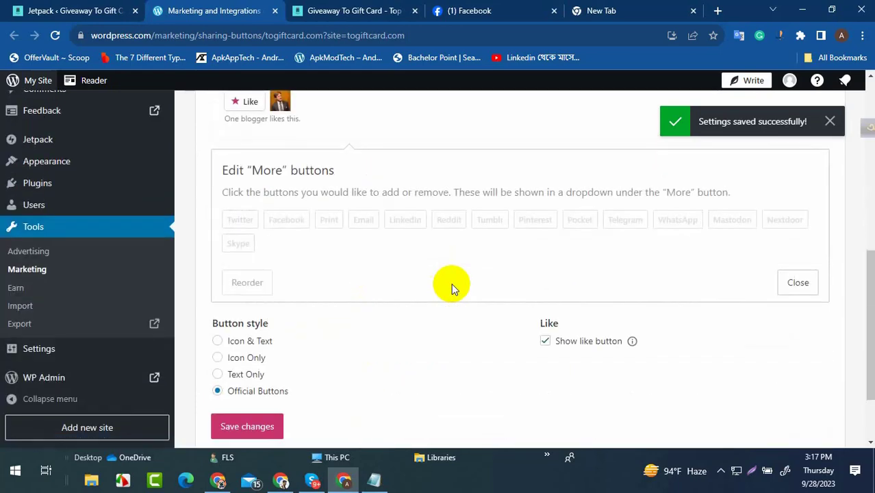
pyautogui.click(411, 223)
pyautogui.scroll(2, 529, 257)
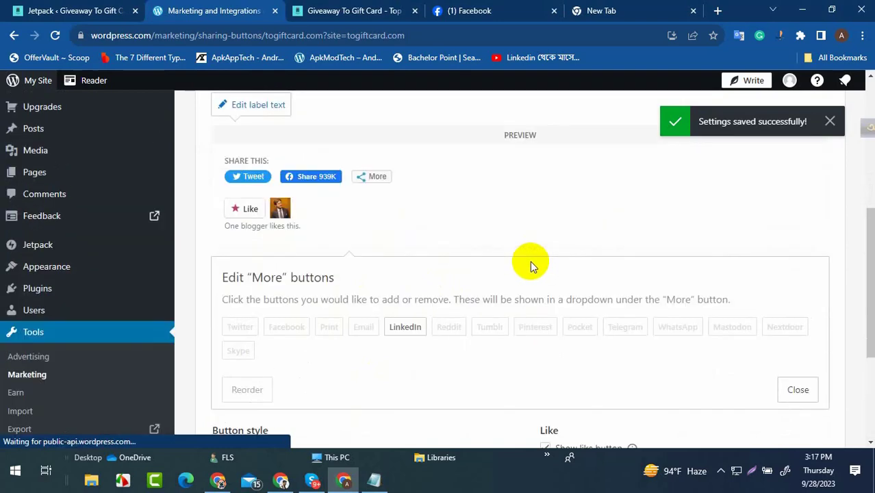
pyautogui.click(532, 328)
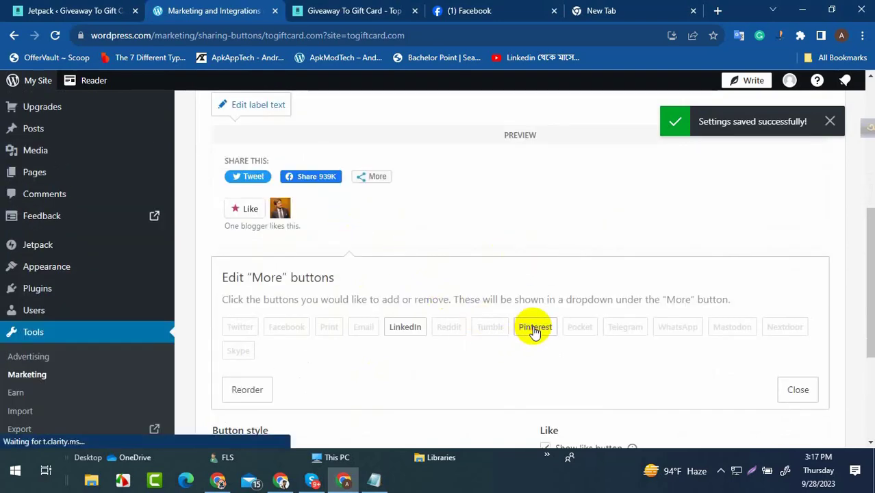
pyautogui.click(682, 334)
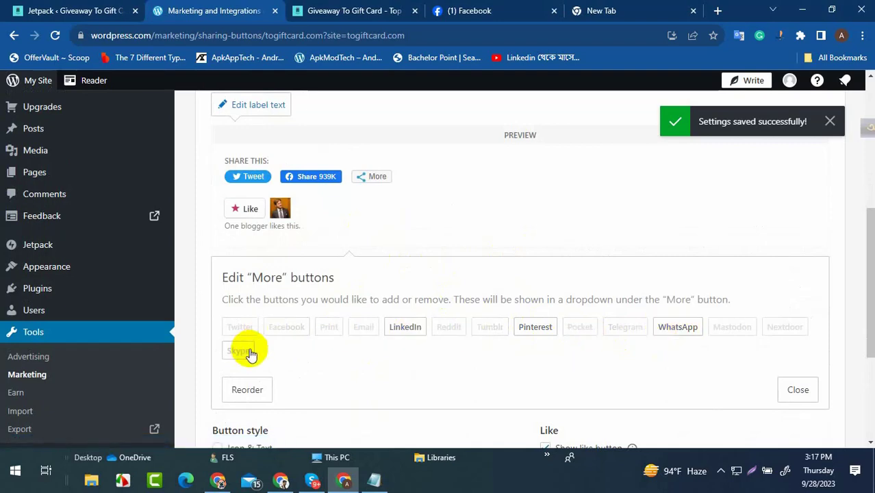
# - Move Twitter and Facebook into the "More" dropdown and check the sharing preview
pyautogui.scroll(-3, 532, 338)
pyautogui.scroll(3, 532, 339)
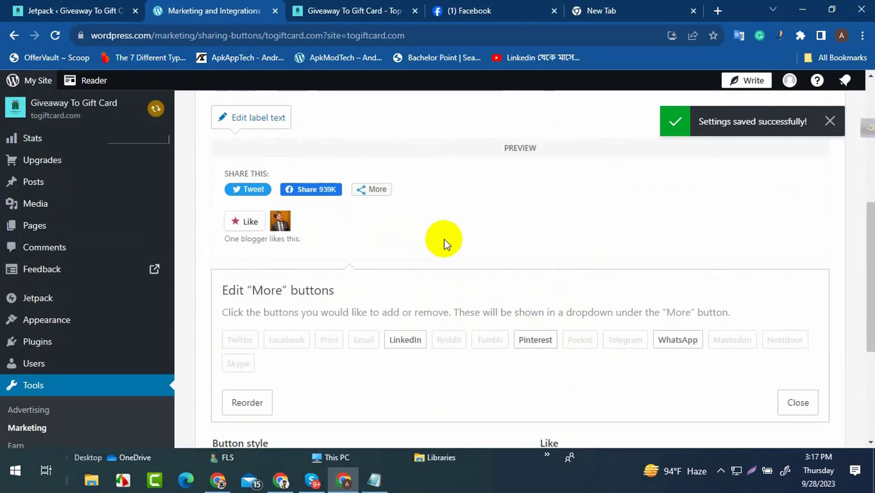
pyautogui.click(240, 340)
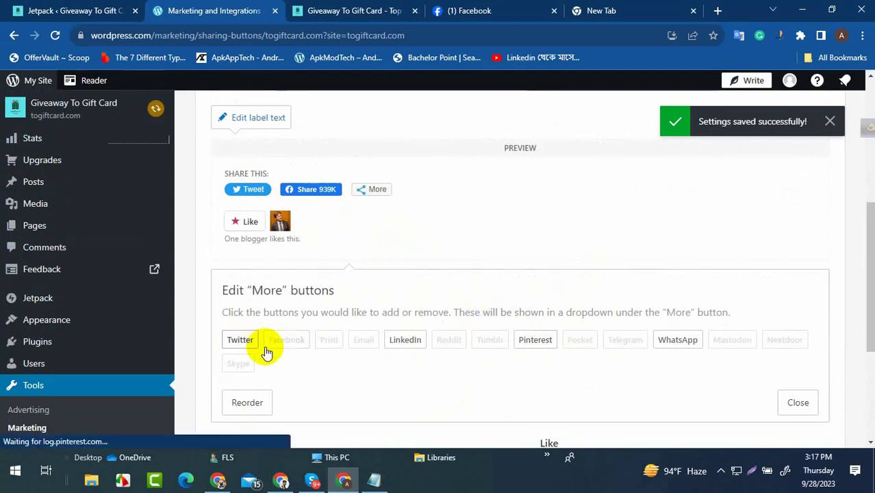
pyautogui.click(286, 340)
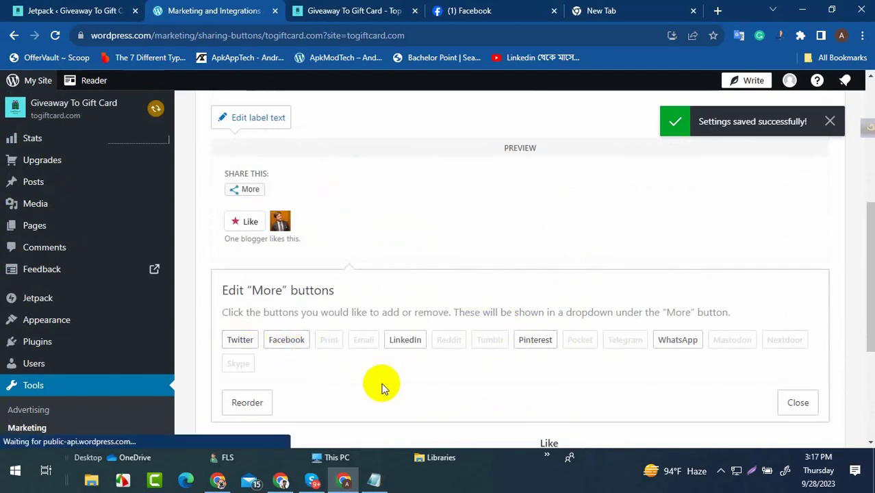
pyautogui.scroll(2, 382, 377)
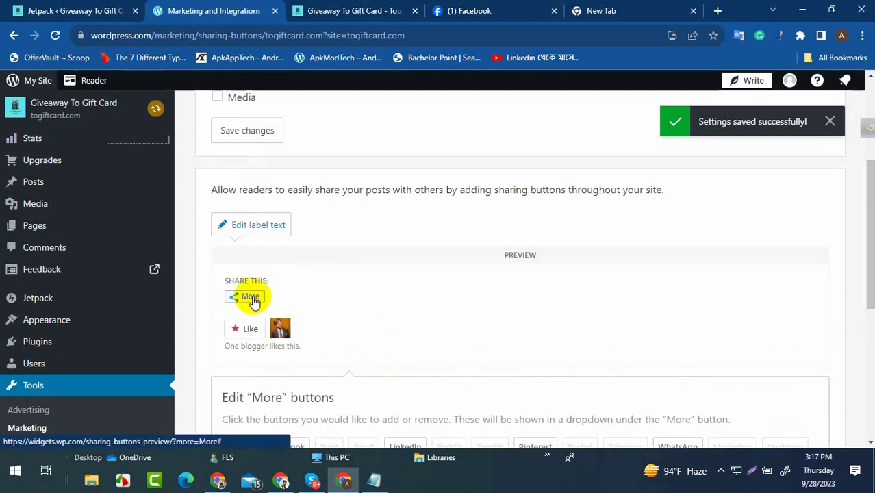
pyautogui.scroll(-3, 496, 259)
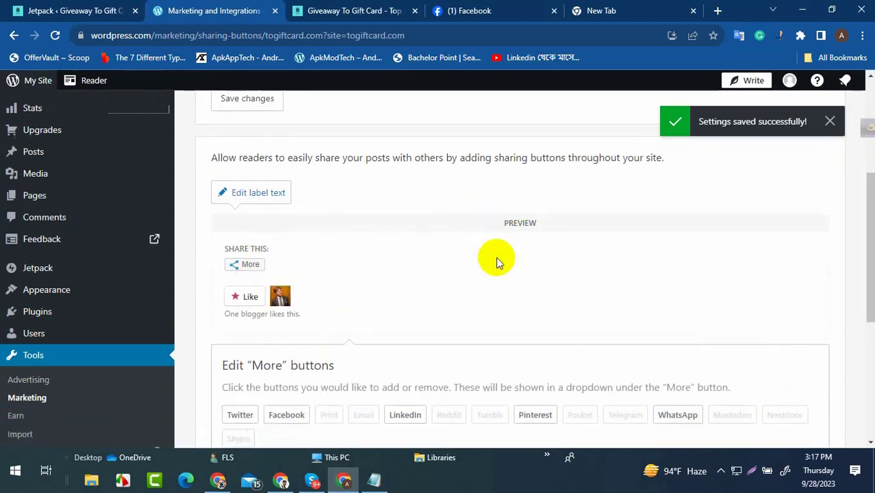
pyautogui.scroll(2, 326, 262)
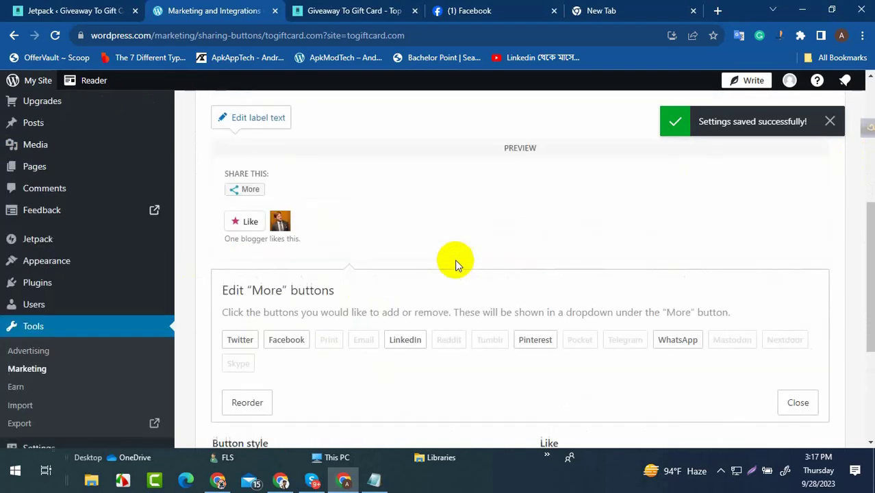
# - Dismiss the save notice, try the Icon Only button style, and preview the "More" dropdown
pyautogui.click(829, 116)
pyautogui.scroll(-3, 312, 332)
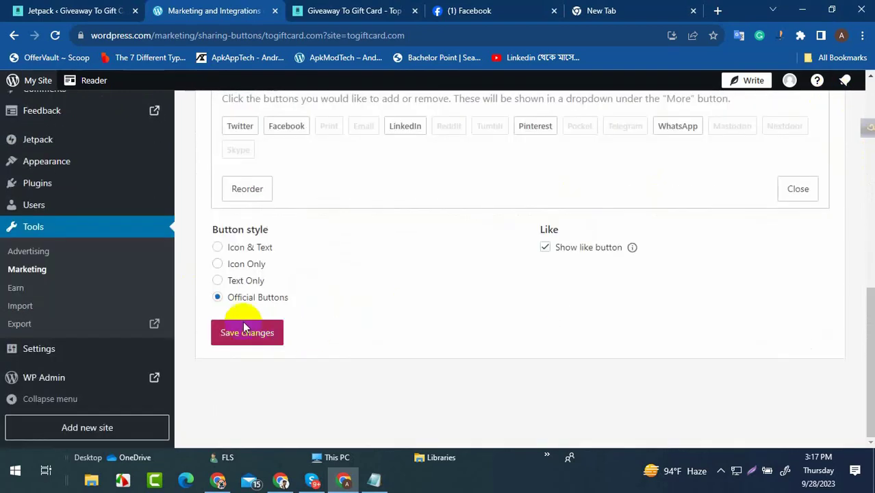
pyautogui.click(250, 264)
pyautogui.scroll(3, 332, 263)
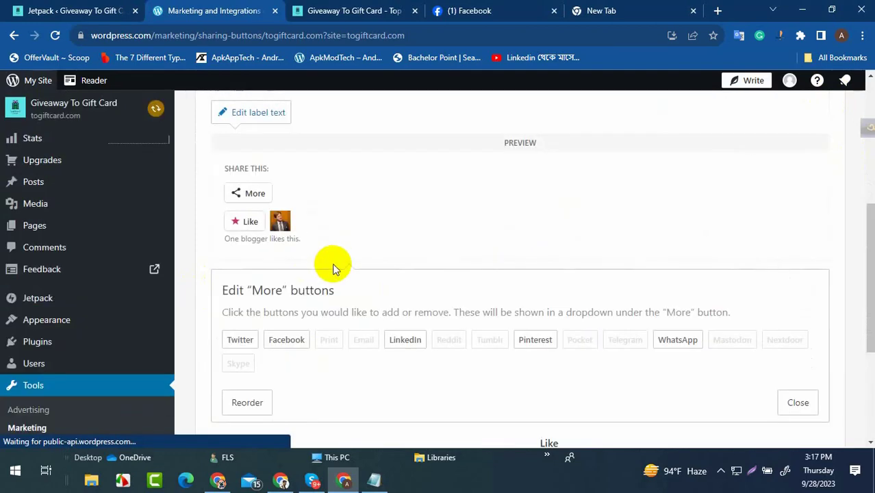
pyautogui.scroll(2, 331, 255)
pyautogui.scroll(-2, 299, 282)
pyautogui.moveTo(267, 196)
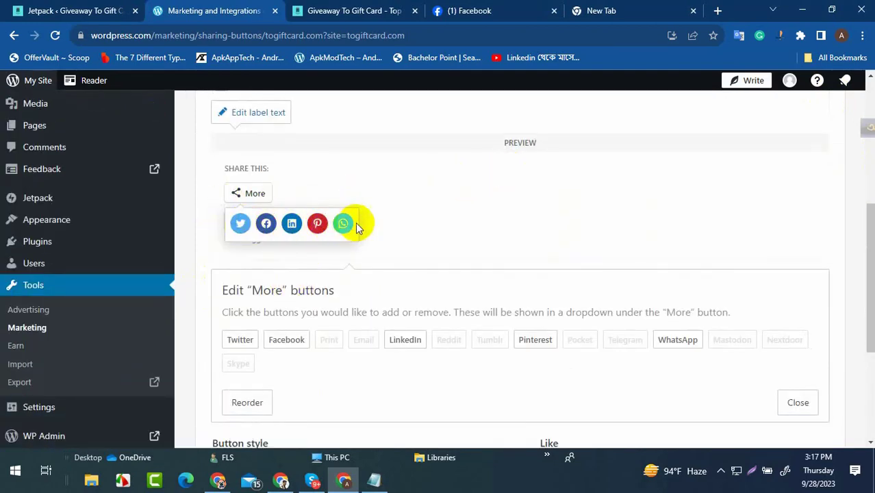
# - Set the sharing button style to Official Buttons and save the changes
pyautogui.scroll(-2, 429, 239)
pyautogui.click(234, 403)
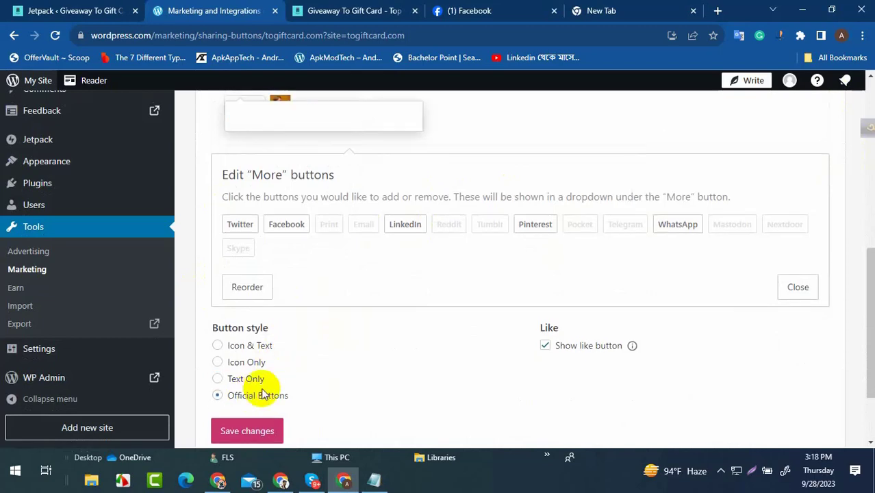
pyautogui.scroll(-2, 331, 335)
pyautogui.click(283, 330)
pyautogui.scroll(4, 342, 336)
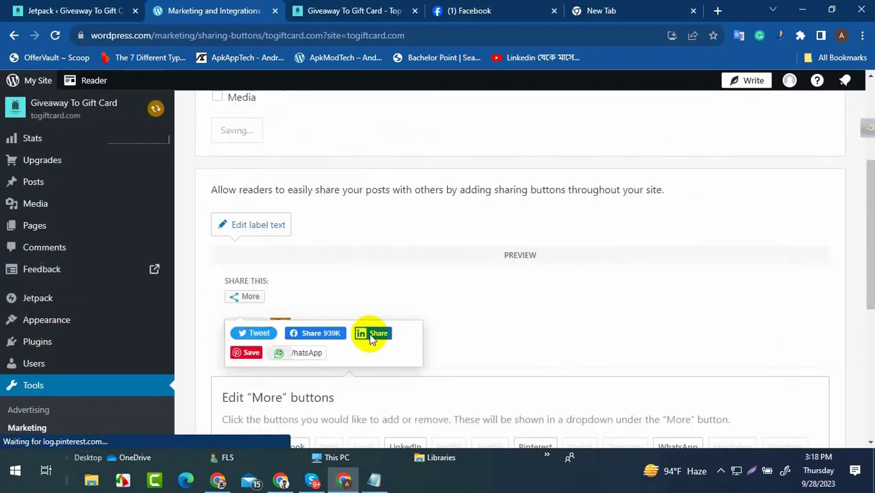
pyautogui.scroll(2, 369, 332)
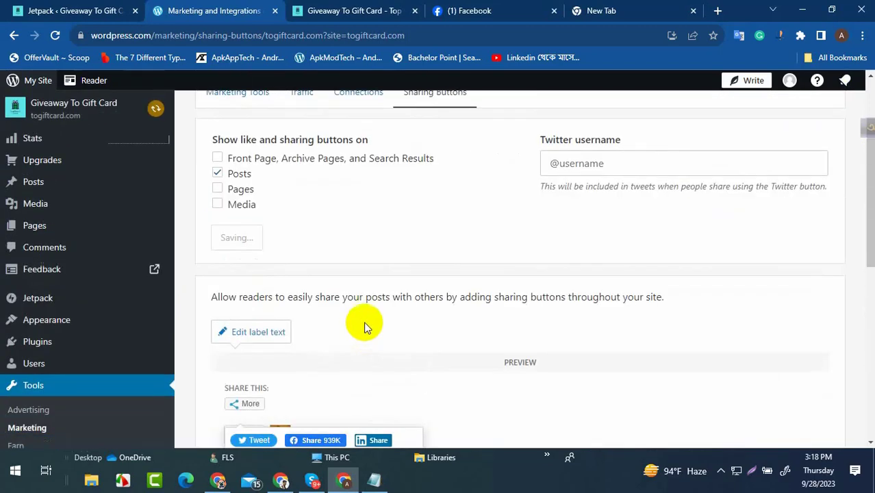
# - Reload the togiftcard.com site, open the "Is Too Much Massage Harmful?" post, and check the end of the article for like and sharing buttons
pyautogui.click(340, 11)
pyautogui.click(55, 35)
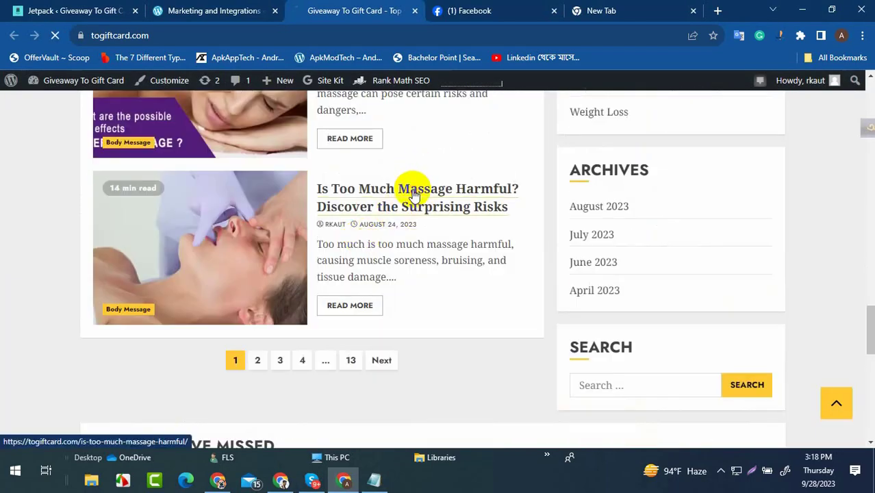
pyautogui.click(423, 173)
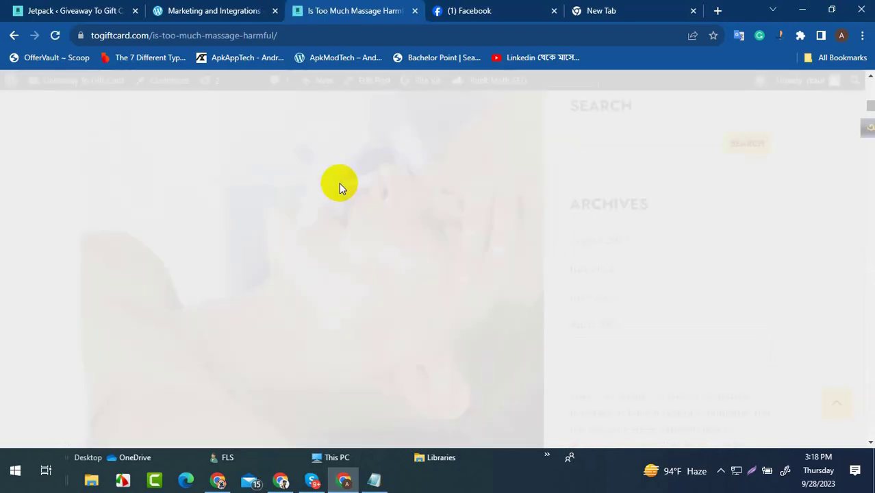
pyautogui.scroll(-15, 339, 230)
pyautogui.scroll(-10, 371, 249)
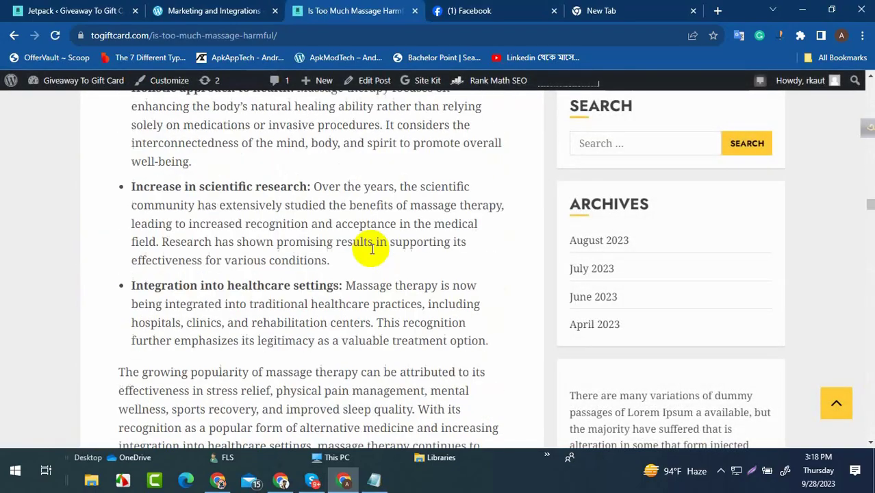
pyautogui.moveTo(865, 220); pyautogui.dragTo(861, 401)
pyautogui.scroll(-1, 431, 329)
pyautogui.scroll(-1, 429, 330)
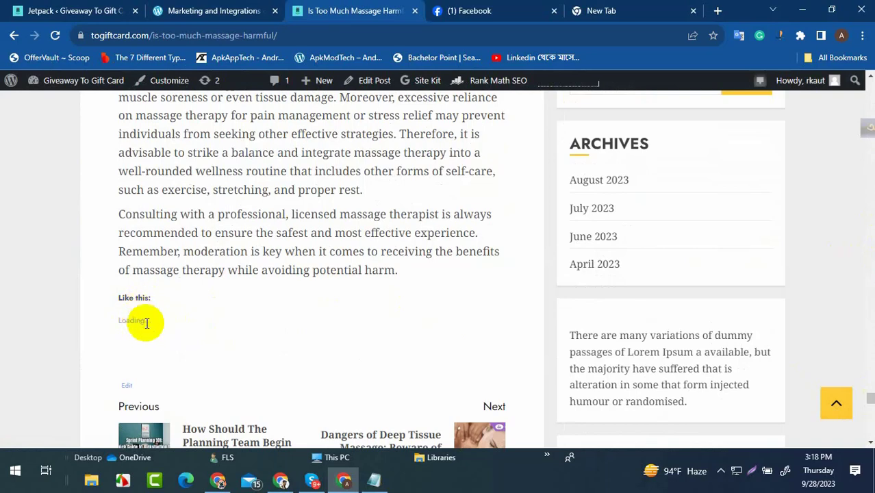
# - Return to the WordPress.com sharing buttons configuration and recheck where buttons are shown, the preview, and the "More" dropdown services
pyautogui.click(210, 10)
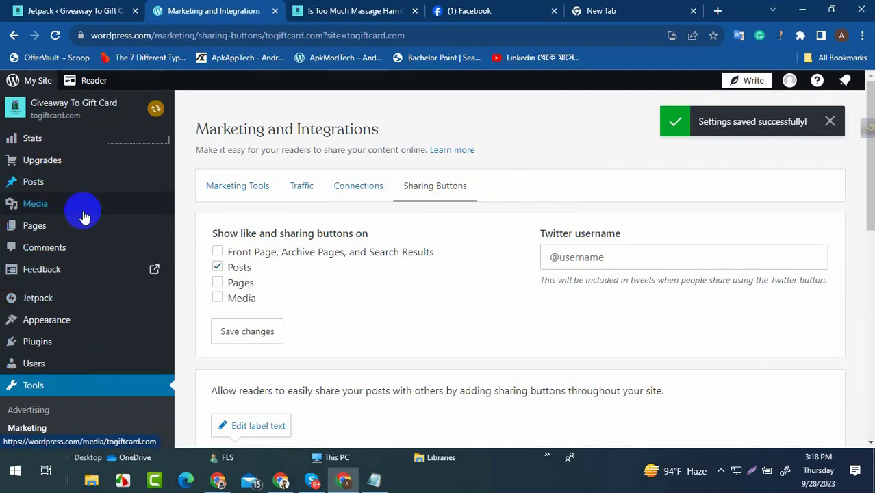
pyautogui.scroll(-3, 396, 269)
pyautogui.scroll(3, 396, 264)
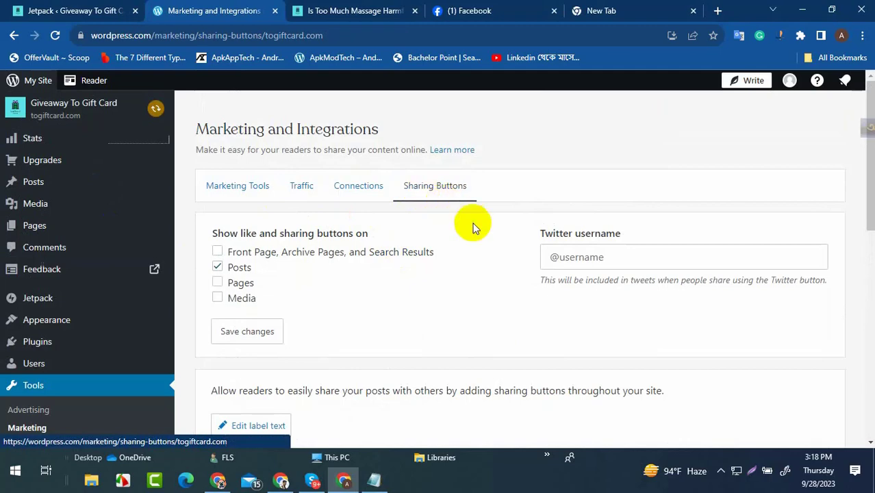
pyautogui.scroll(-5, 472, 226)
pyautogui.scroll(3, 472, 225)
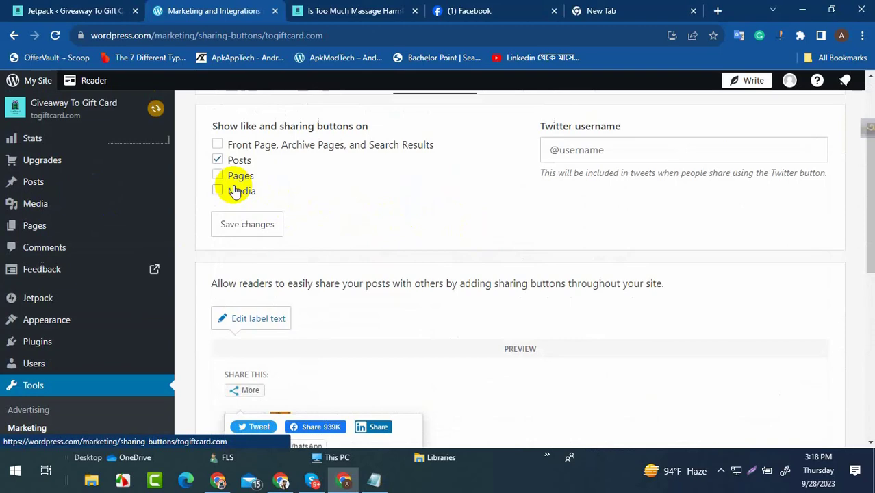
pyautogui.scroll(-1, 319, 227)
pyautogui.scroll(3, 321, 229)
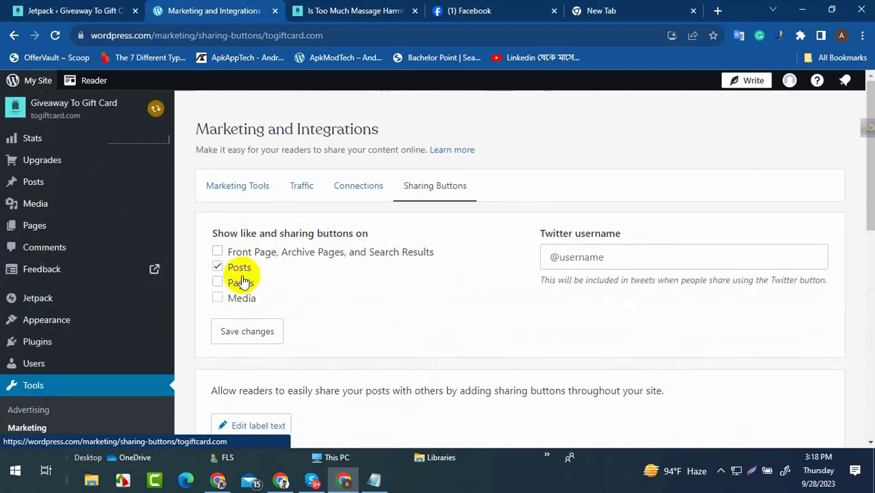
pyautogui.scroll(-5, 304, 269)
pyautogui.scroll(2, 308, 272)
pyautogui.scroll(-2, 368, 242)
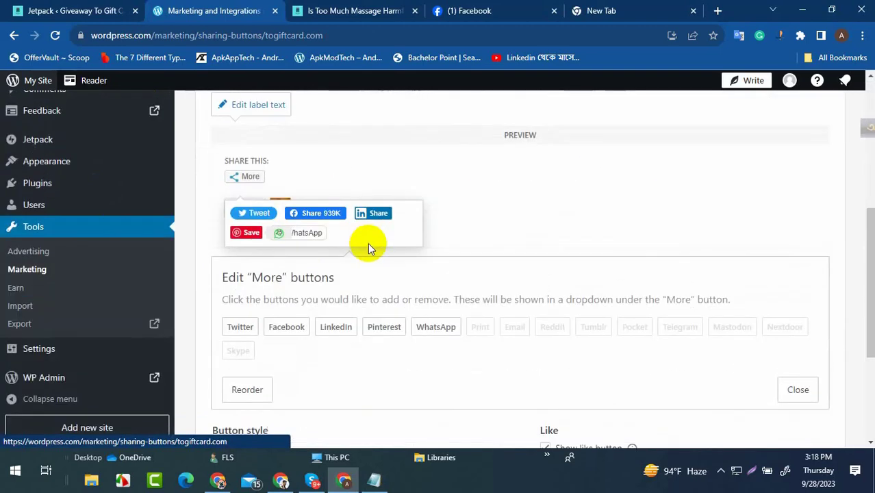
pyautogui.scroll(-4, 370, 247)
pyautogui.scroll(5, 370, 252)
pyautogui.scroll(-1, 334, 274)
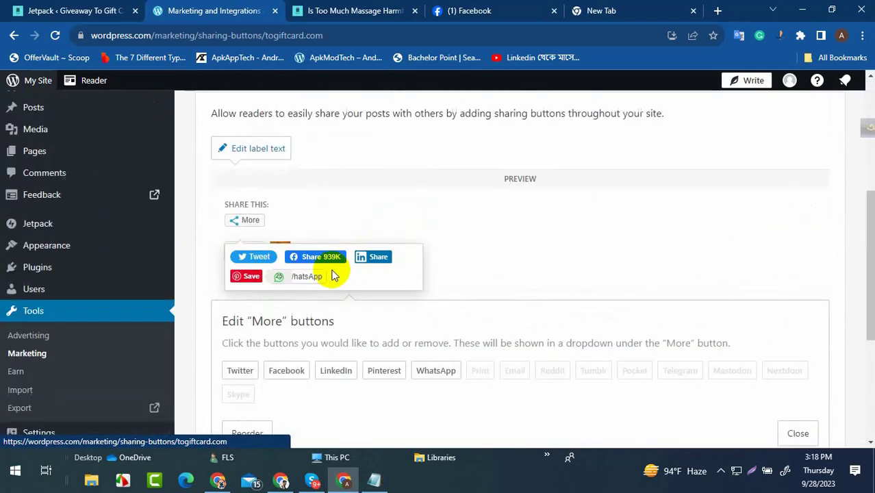
pyautogui.scroll(-1, 333, 274)
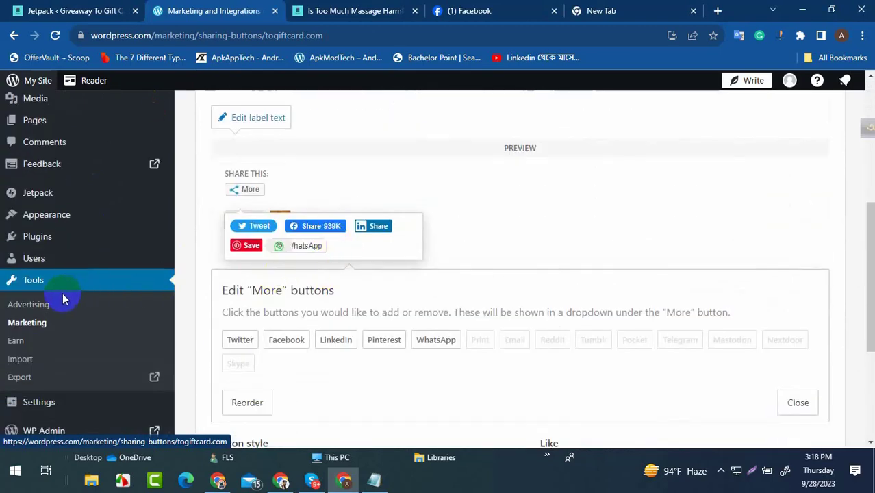
pyautogui.scroll(5, 64, 300)
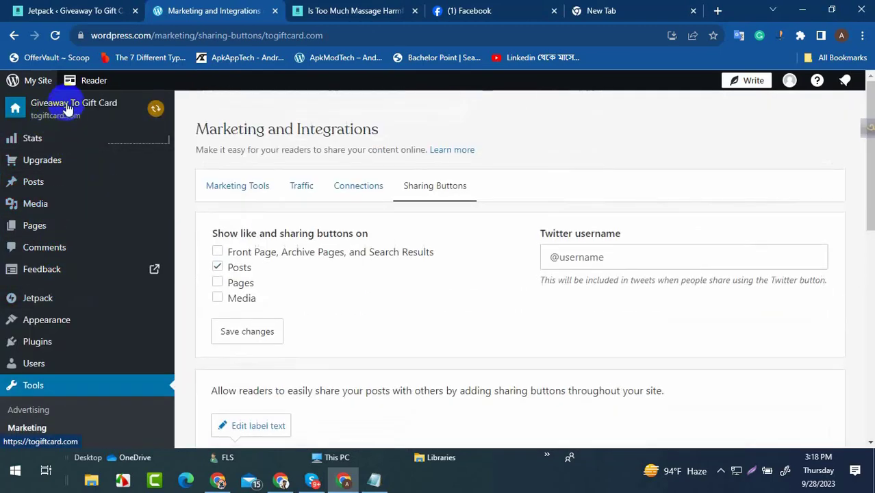
# - View the site preview, then open Jetpack's Activity Log, dismiss the time zone notice, and review the available updates and recent events
pyautogui.click(57, 102)
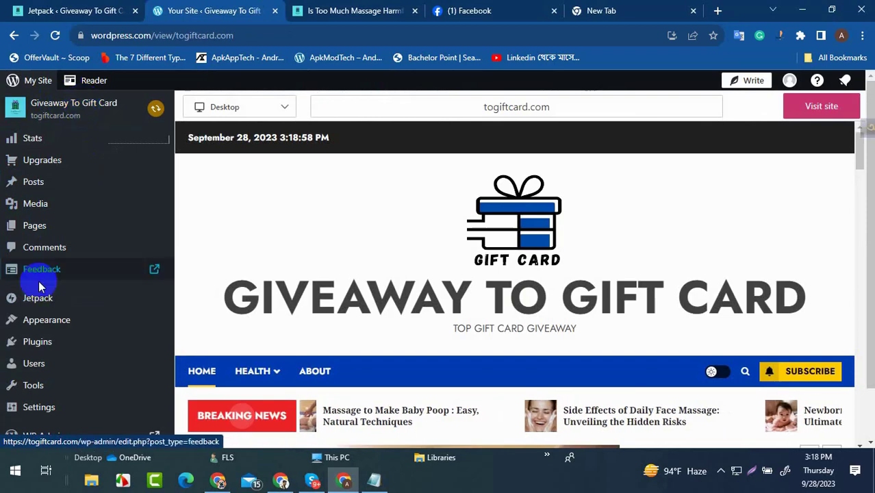
pyautogui.click(35, 299)
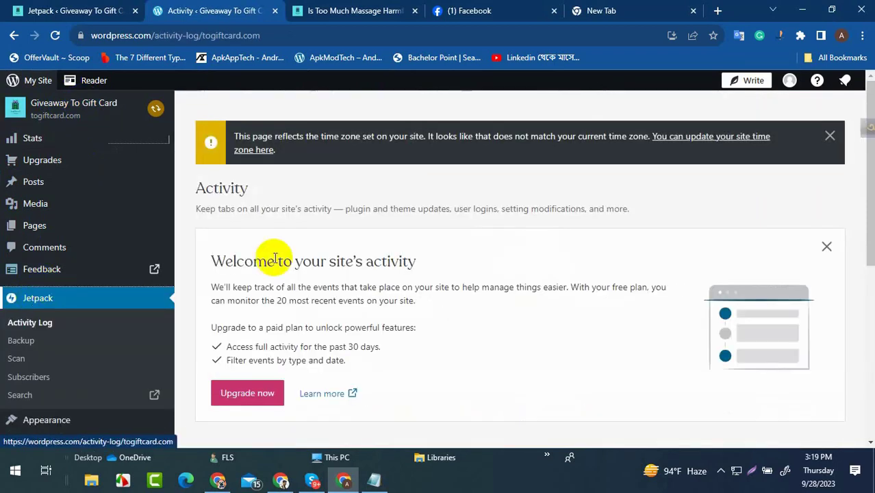
pyautogui.click(829, 137)
pyautogui.scroll(-3, 482, 257)
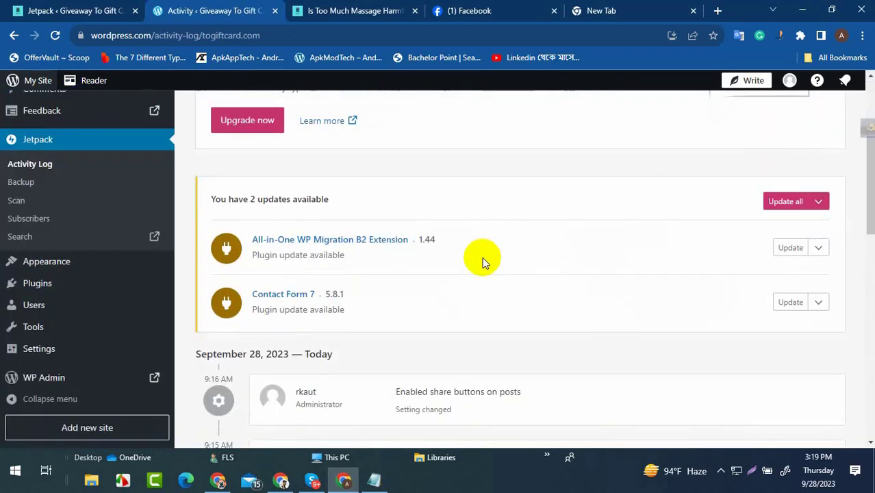
pyautogui.scroll(3, 76, 168)
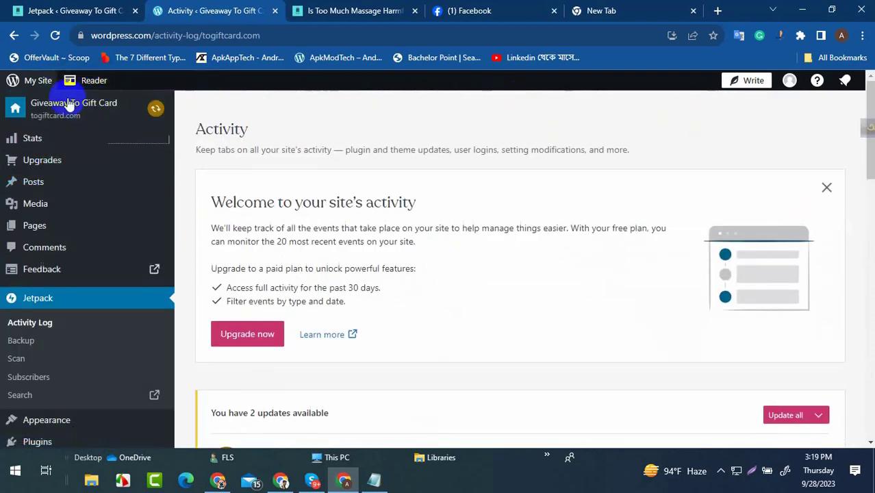
# - Open the site's Jetpack Stats, start a new post, and reload the new-post page while it loads
pyautogui.click(31, 81)
pyautogui.click(47, 104)
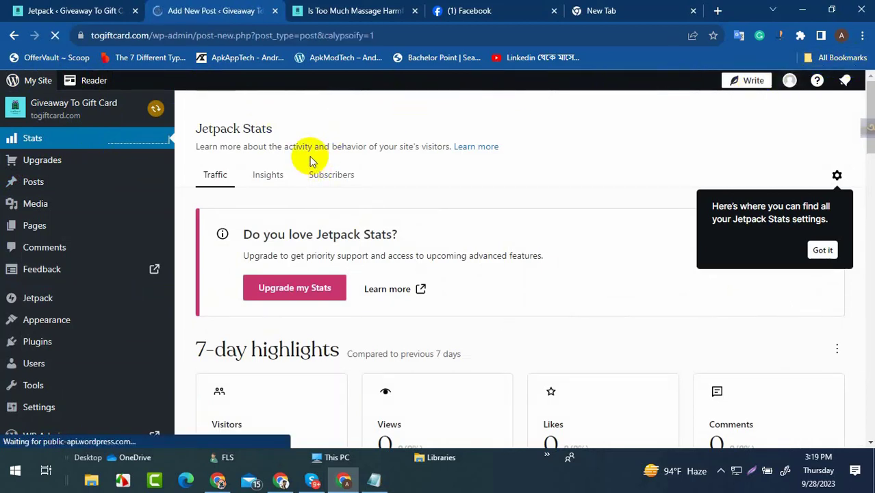
pyautogui.click(56, 34)
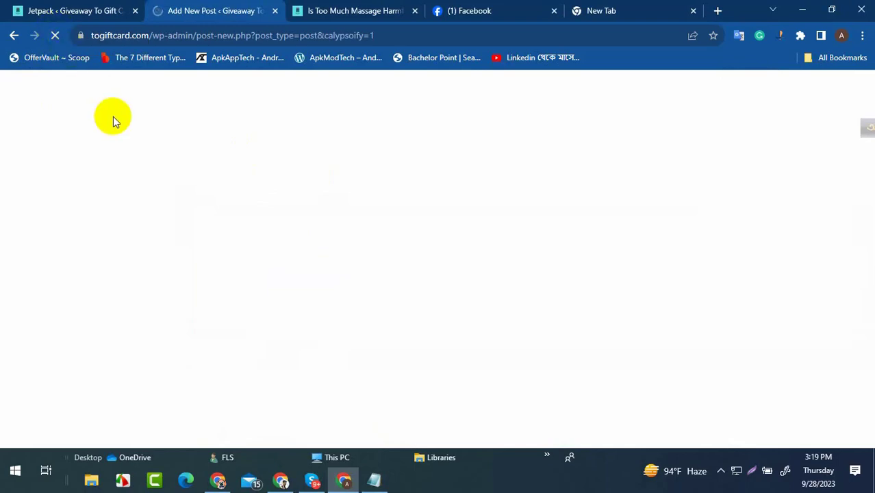
# - Switch to Facebook and accept the Beauty & Health - USA Page update with both notification options left on
pyautogui.click(459, 9)
pyautogui.click(441, 352)
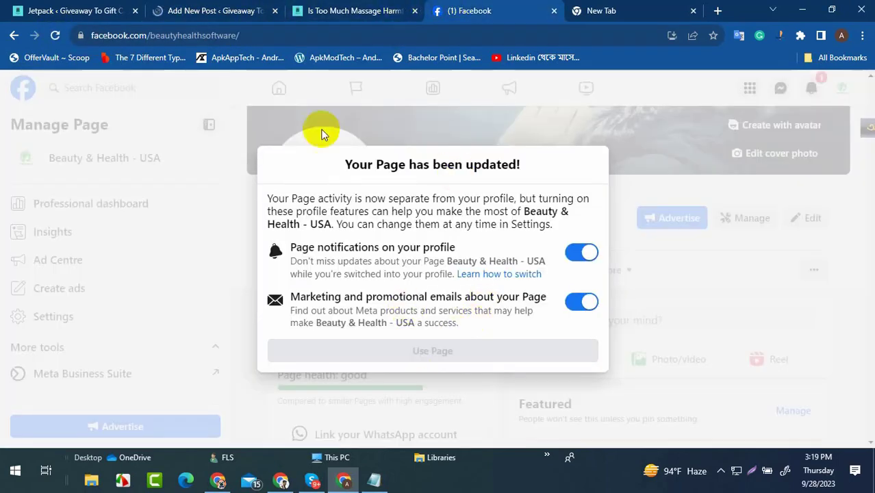
pyautogui.click(326, 8)
pyautogui.click(250, 8)
# - Return to Jetpack's Sharing settings and turn on Like buttons for posts and pages
pyautogui.click(144, 6)
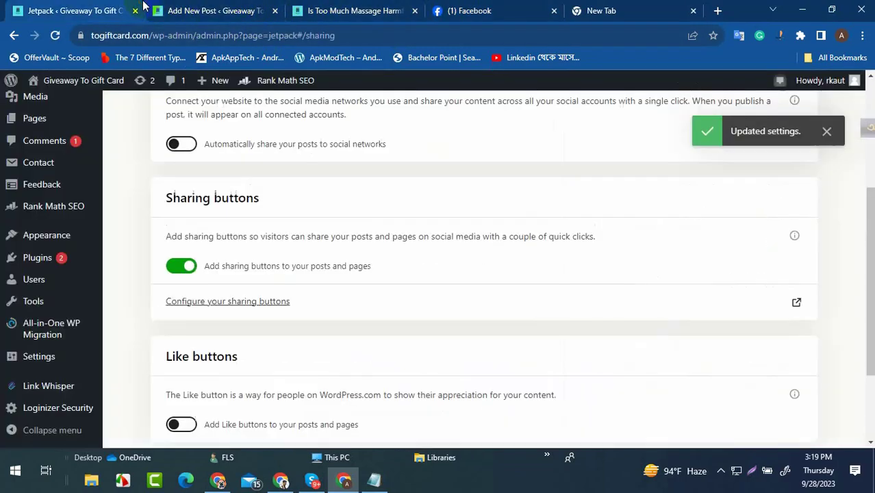
pyautogui.scroll(3, 254, 211)
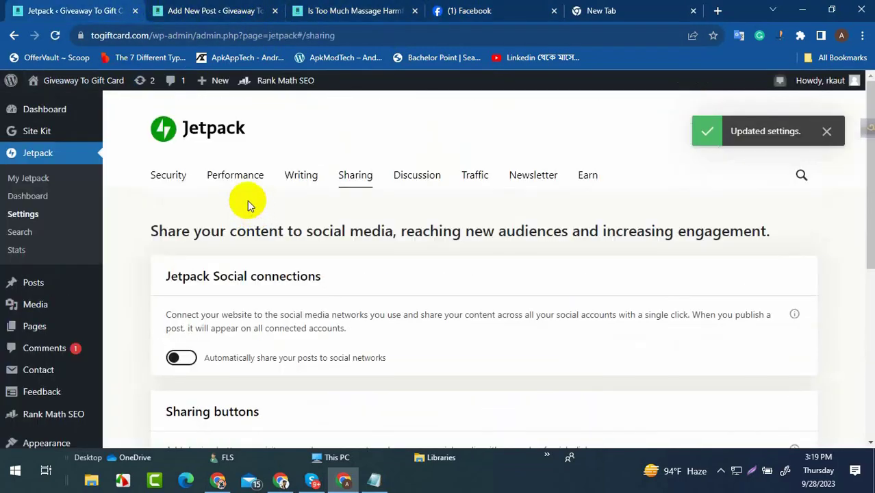
pyautogui.scroll(-2, 248, 192)
pyautogui.scroll(2, 248, 199)
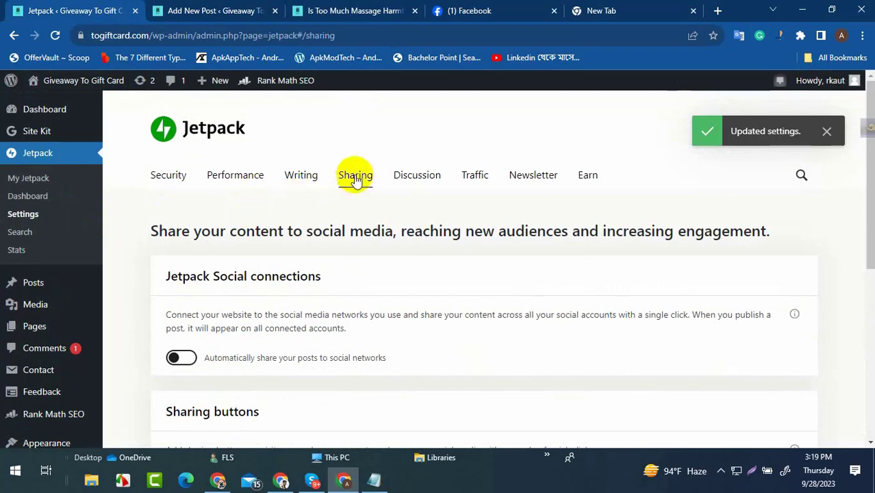
pyautogui.scroll(-5, 351, 250)
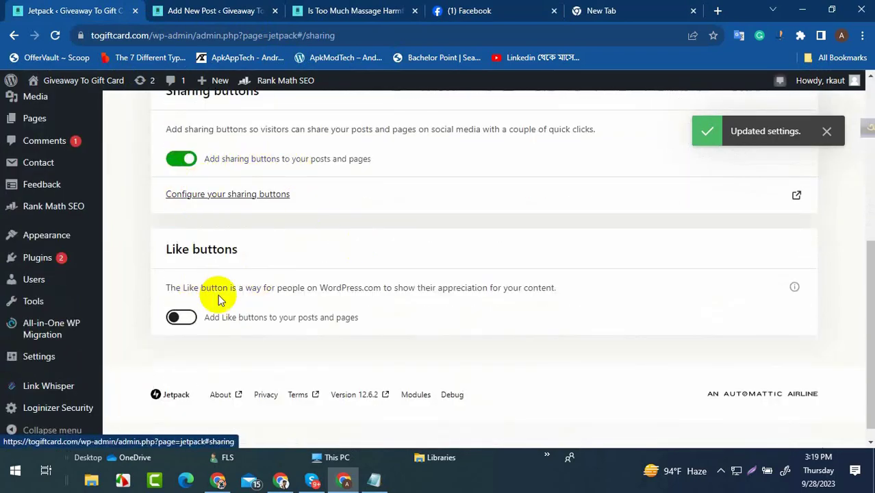
pyautogui.click(177, 319)
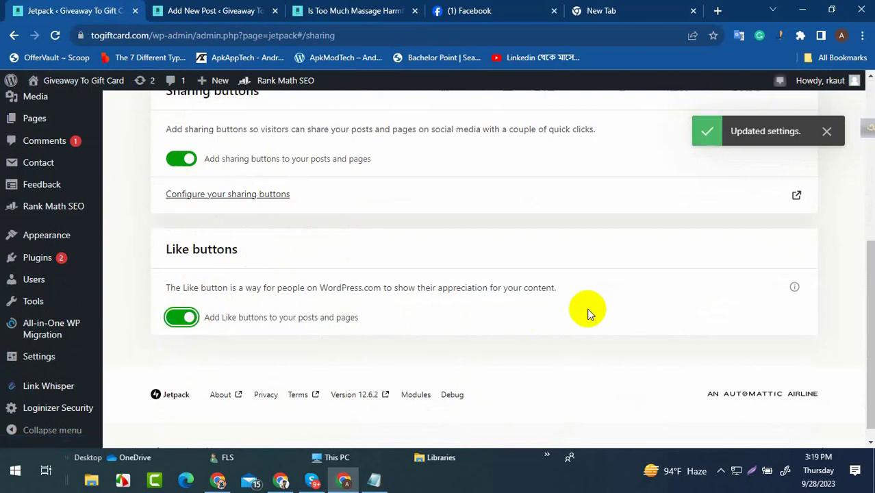
# - Turn on automatic sharing of posts to social networks under Jetpack Social connections
pyautogui.scroll(3, 479, 306)
pyautogui.scroll(-3, 274, 358)
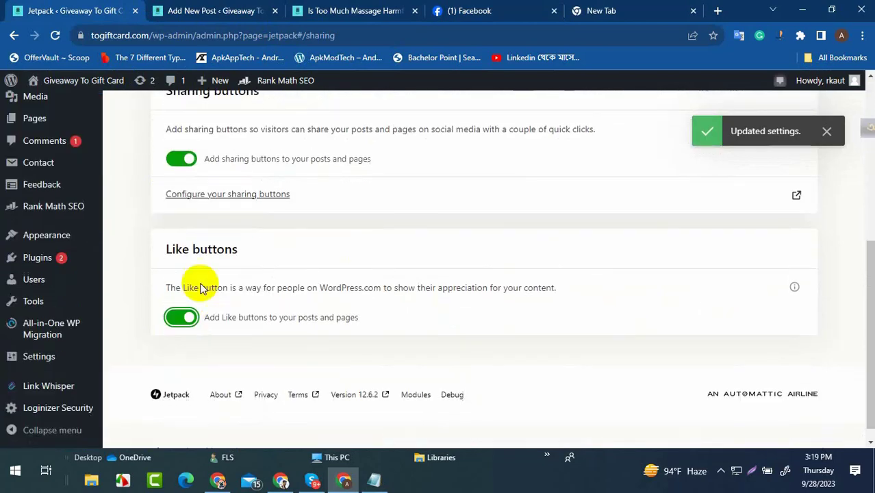
pyautogui.scroll(3, 238, 254)
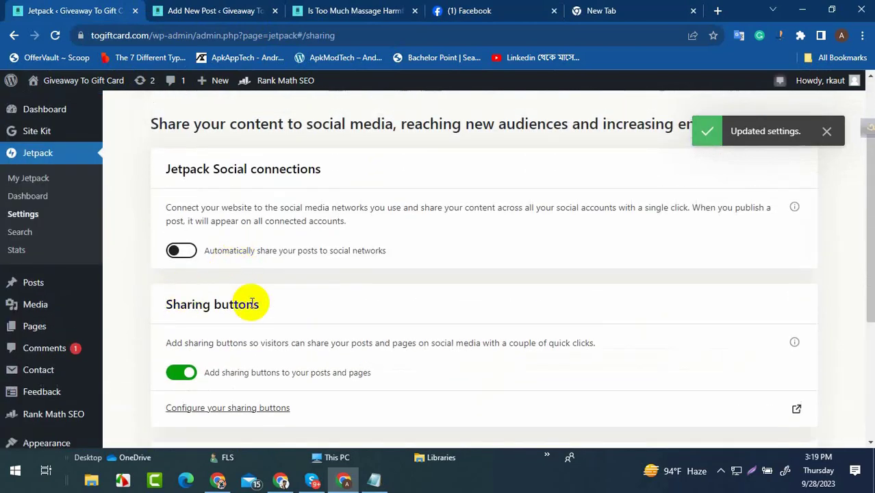
pyautogui.click(180, 251)
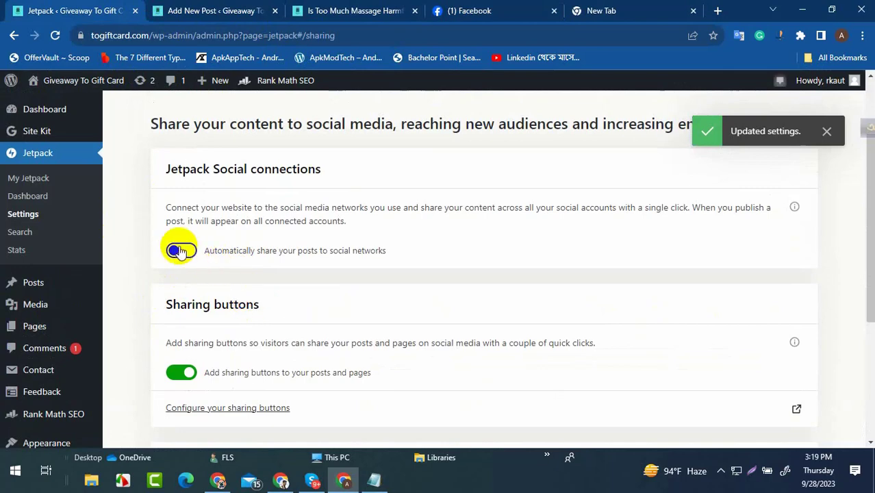
pyautogui.click(179, 251)
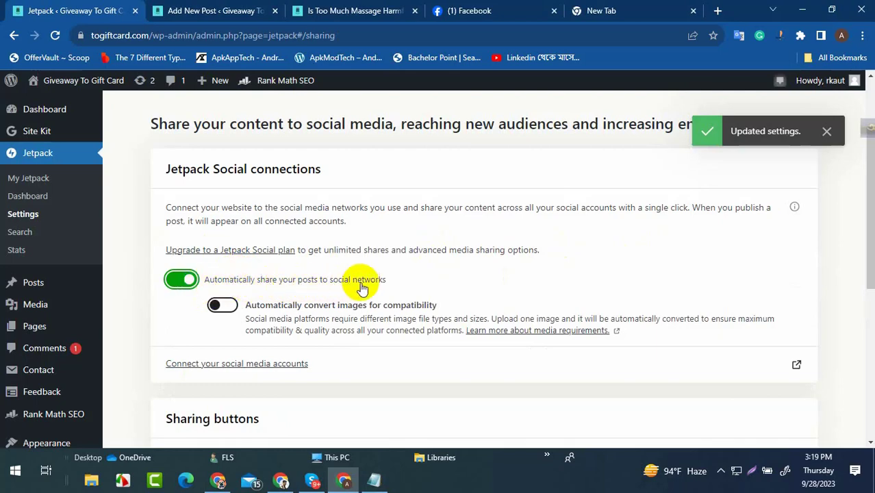
pyautogui.scroll(-2, 345, 293)
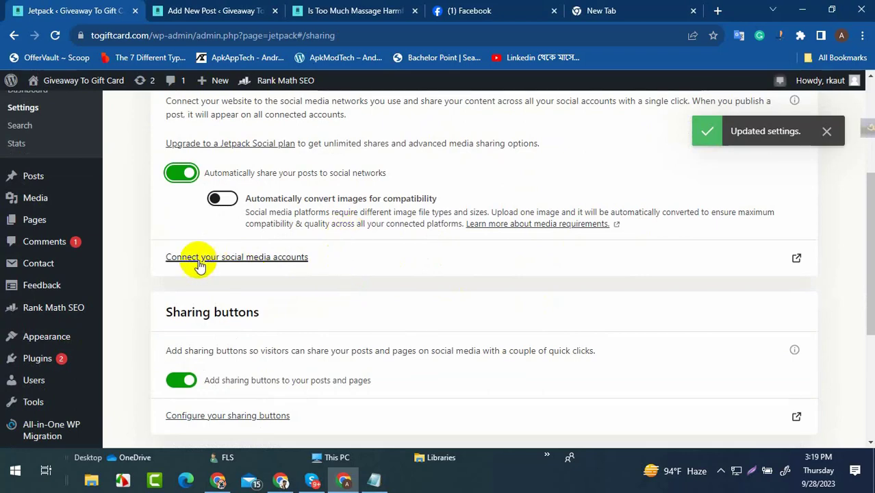
pyautogui.scroll(2, 216, 261)
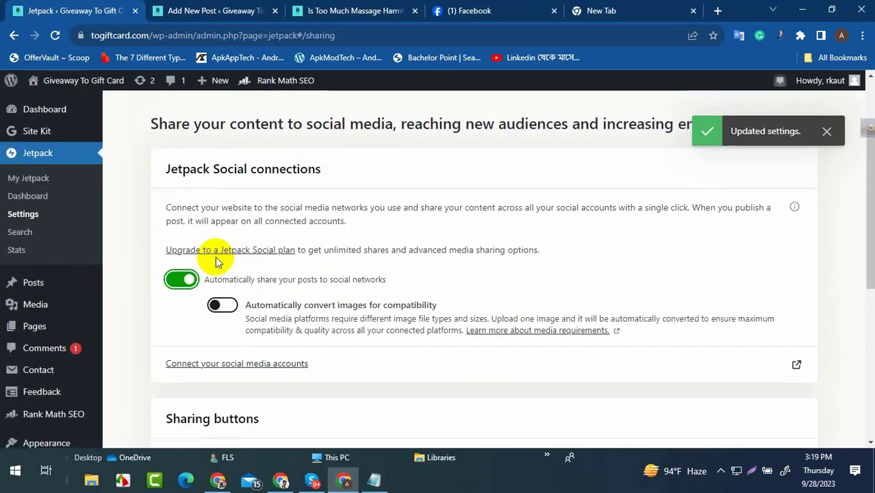
# - Look at the Beauty & Health - USA Facebook page, and open the Jetpack page for connecting social media accounts
pyautogui.click(458, 11)
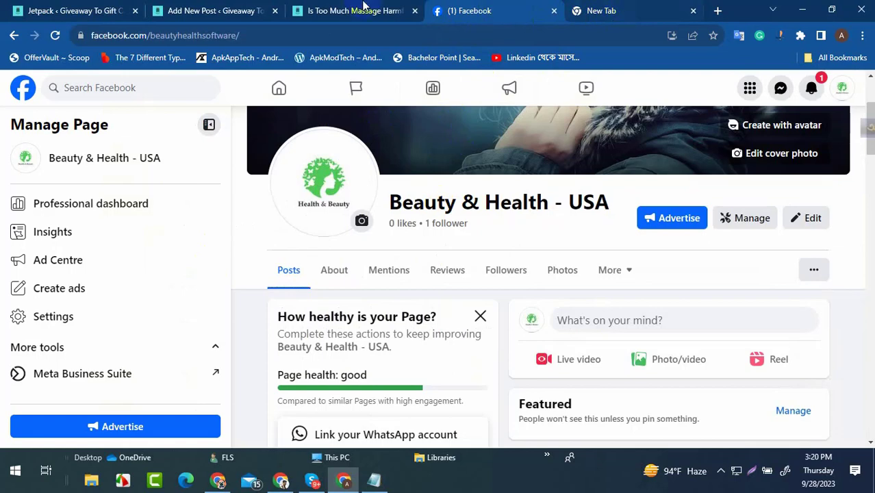
pyautogui.click(60, 7)
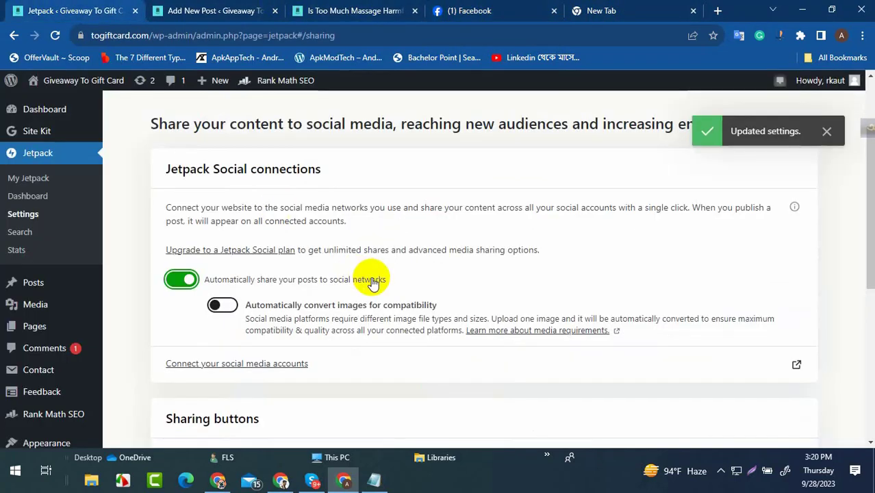
pyautogui.scroll(-2, 370, 283)
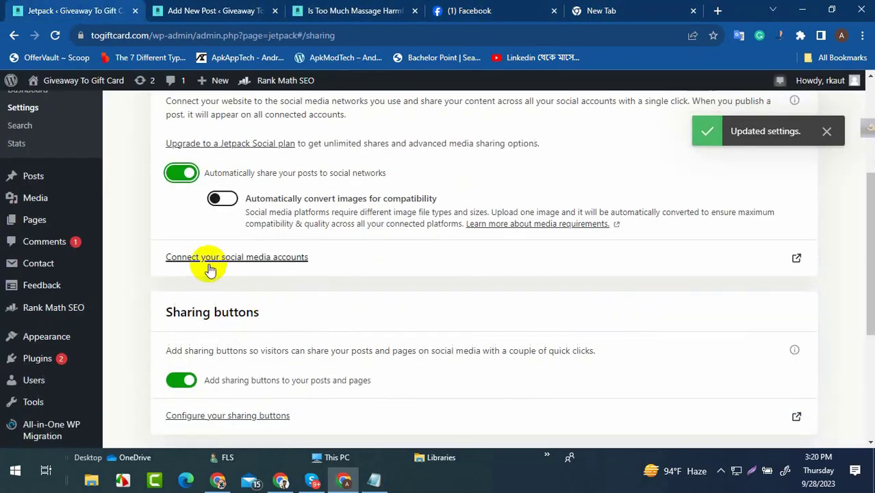
pyautogui.click(252, 257)
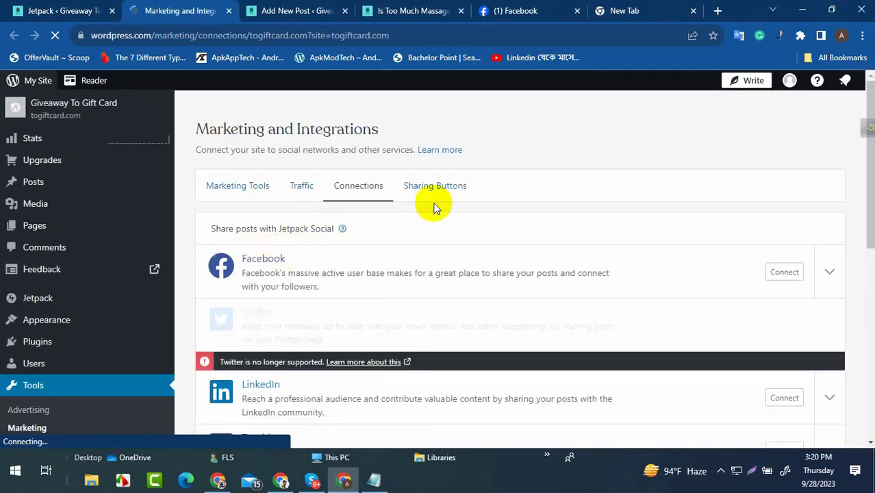
# - Start the Facebook connection from the list of available services, switch to the required profile, and continue as that profile
pyautogui.scroll(-10, 416, 232)
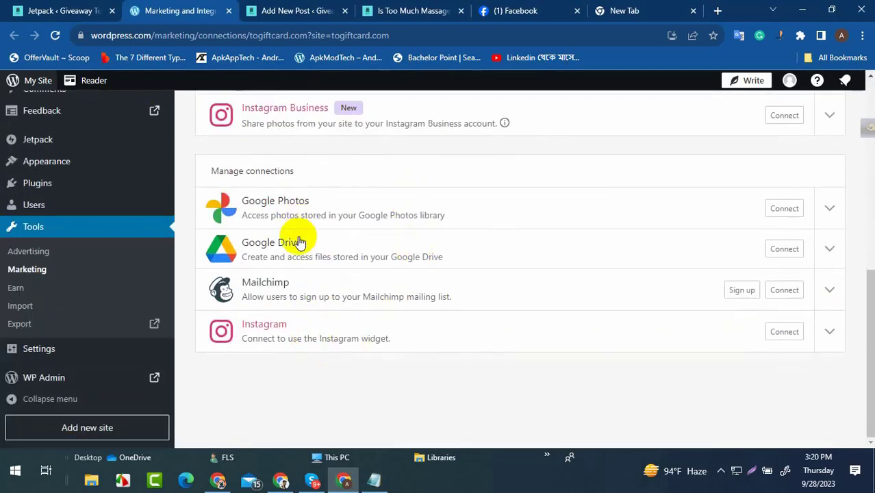
pyautogui.scroll(3, 300, 242)
pyautogui.scroll(2, 312, 244)
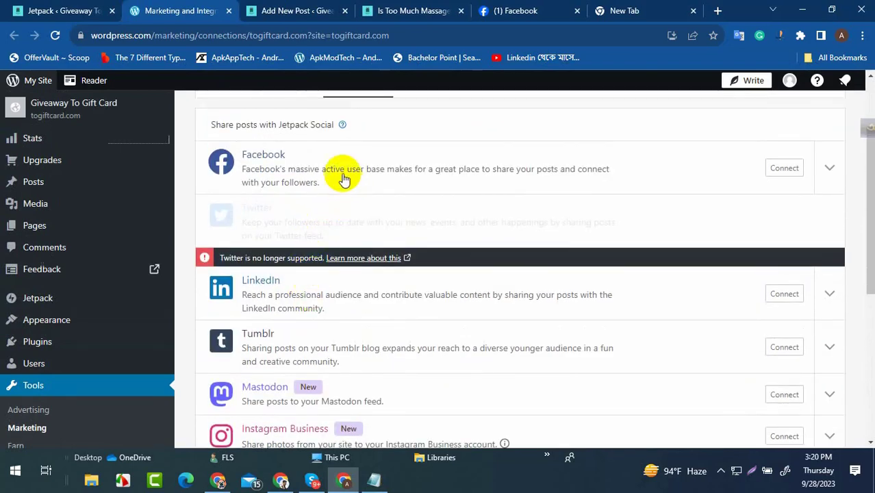
pyautogui.scroll(-5, 424, 273)
pyautogui.scroll(6, 445, 344)
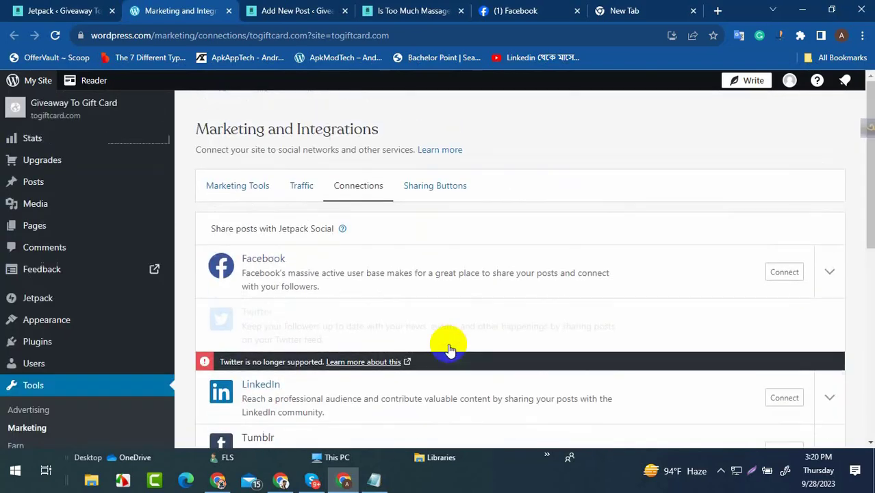
pyautogui.click(785, 272)
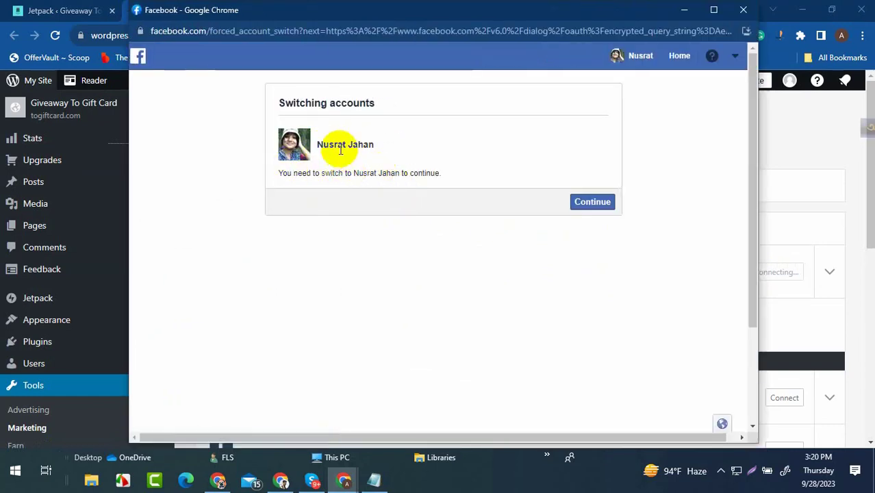
pyautogui.click(588, 204)
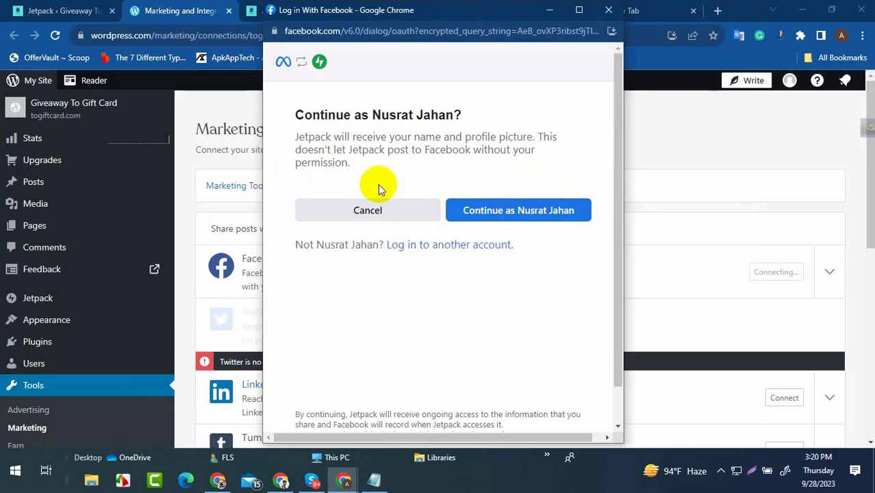
pyautogui.click(560, 214)
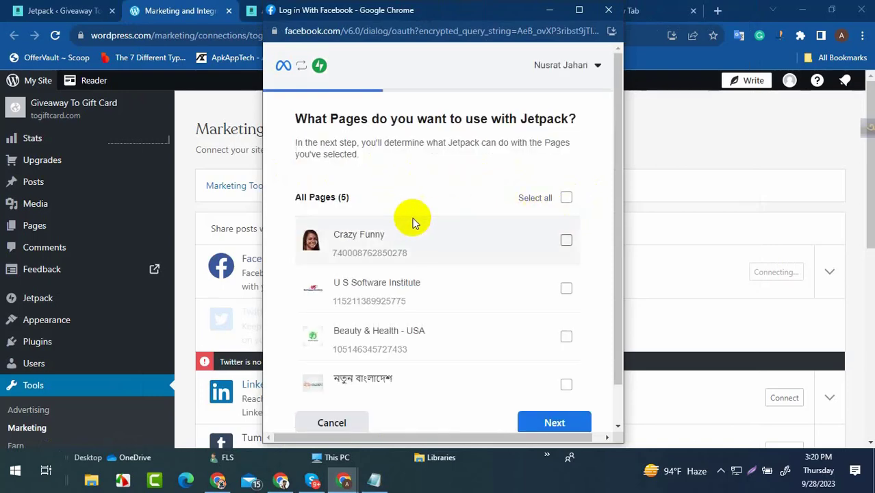
# - Select only the Beauty & Health - USA Page for use with Jetpack and proceed to the permissions
pyautogui.scroll(-2, 411, 238)
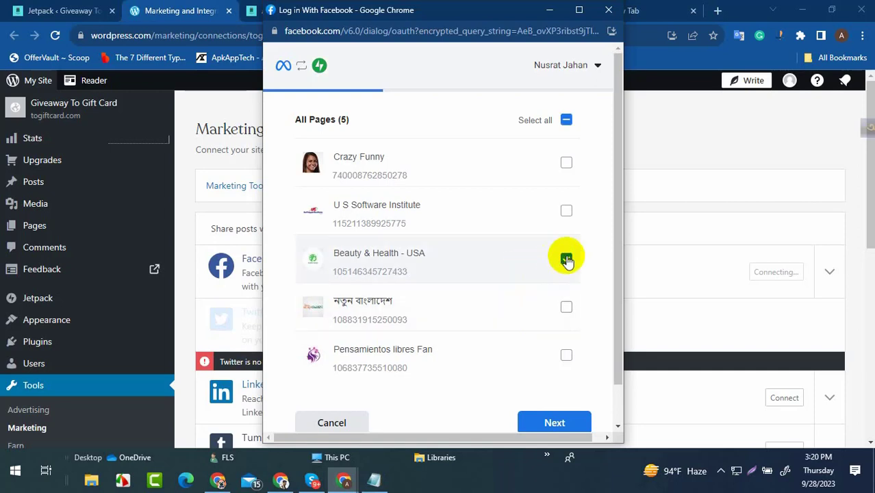
pyautogui.scroll(-1, 541, 274)
pyautogui.click(549, 382)
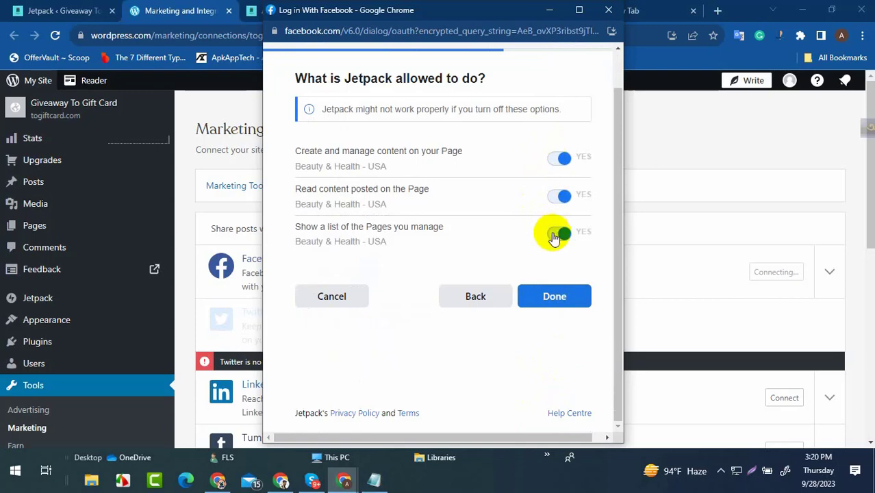
# - Accept all Jetpack permissions for the Page and connect Beauty & Health - USA as the site's Facebook sharing account
pyautogui.click(556, 299)
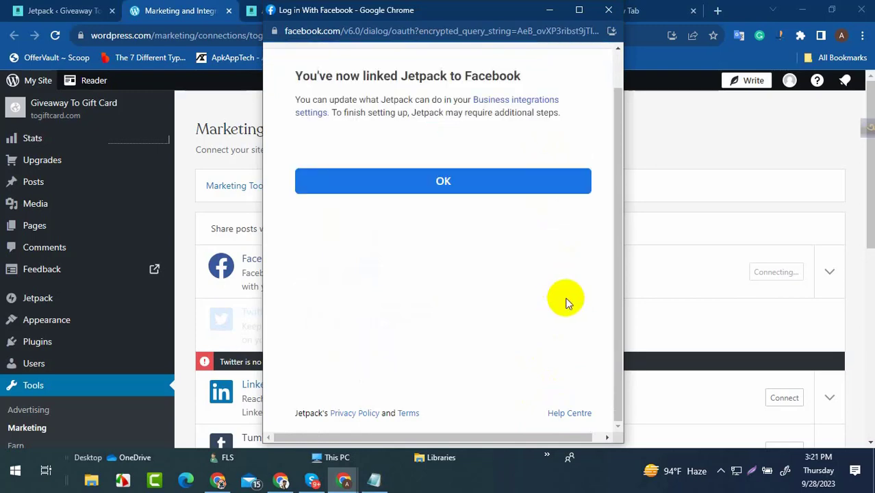
pyautogui.click(522, 185)
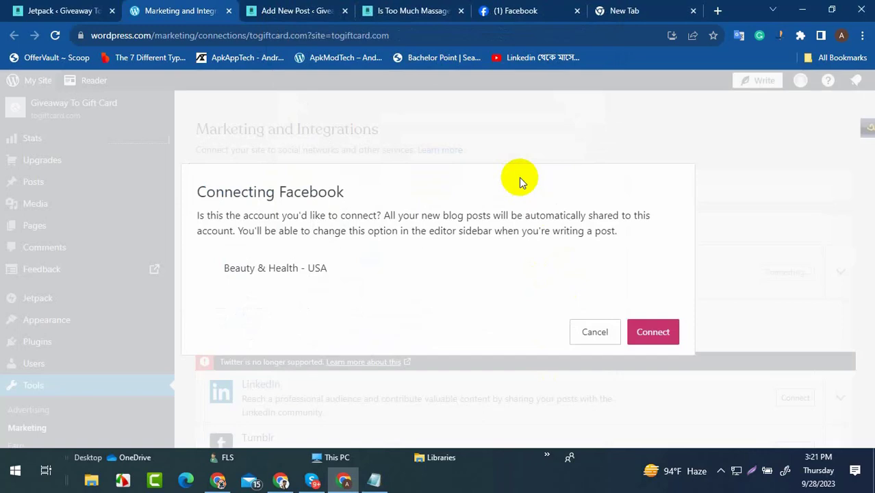
pyautogui.click(650, 333)
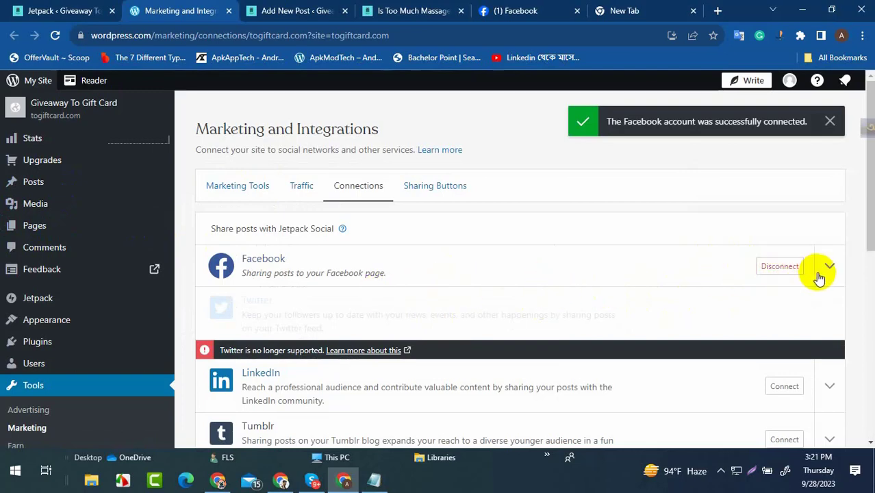
pyautogui.scroll(-3, 644, 259)
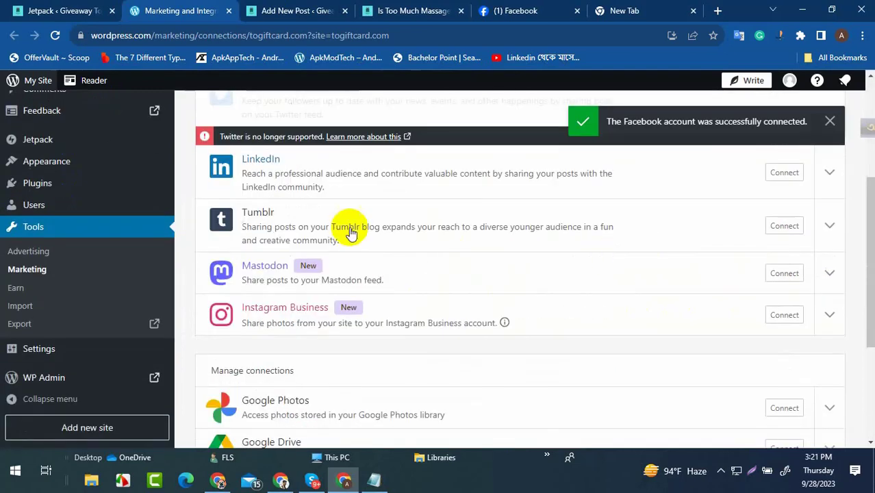
pyautogui.click(779, 174)
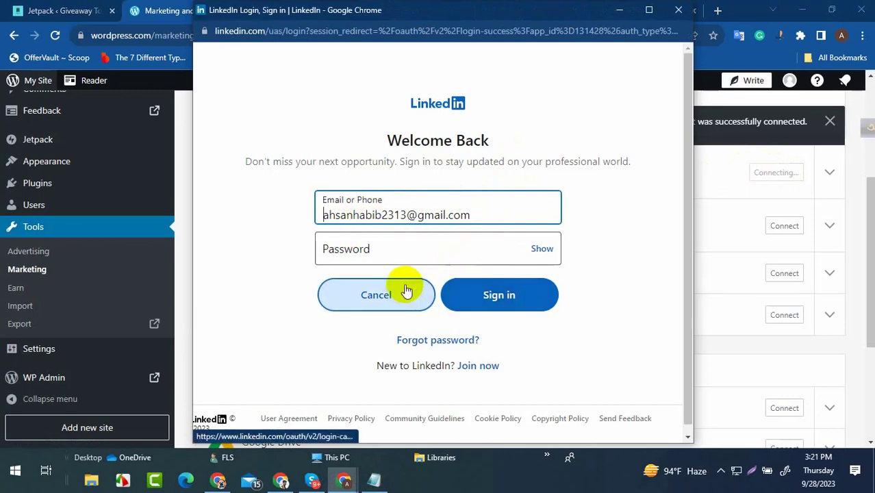
pyautogui.click(678, 12)
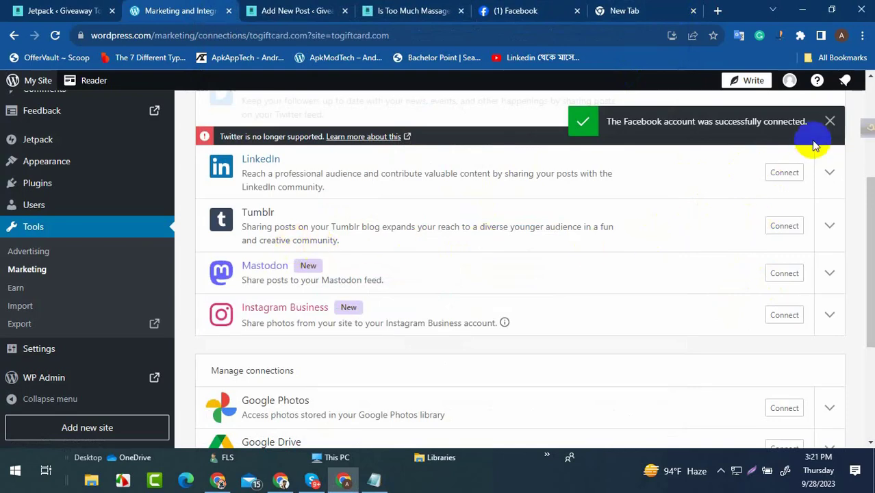
# - Dismiss the connection notice and review the Sharing Buttons settings for where like and sharing buttons are shown
pyautogui.click(829, 121)
pyautogui.scroll(3, 493, 246)
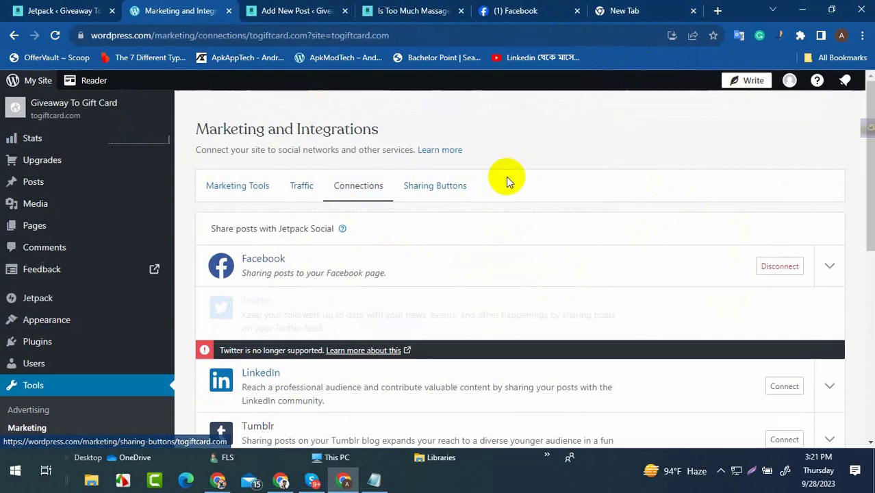
pyautogui.click(453, 187)
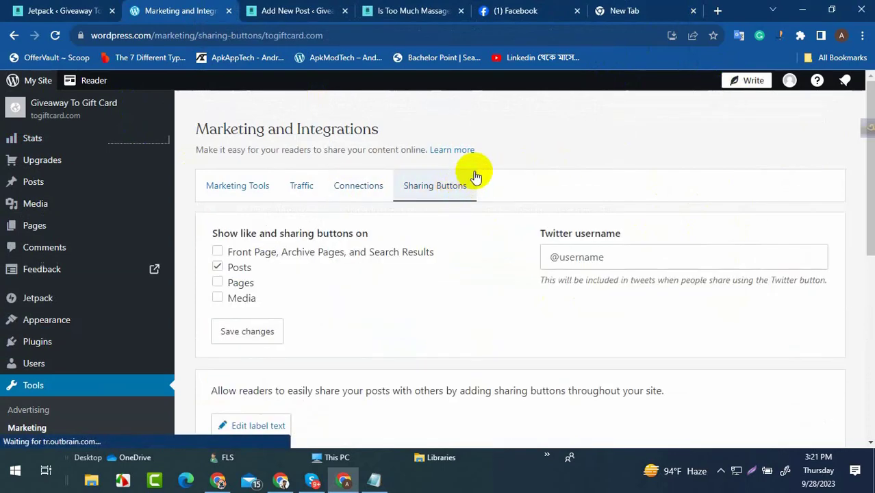
pyautogui.scroll(-2, 504, 223)
pyautogui.scroll(2, 505, 225)
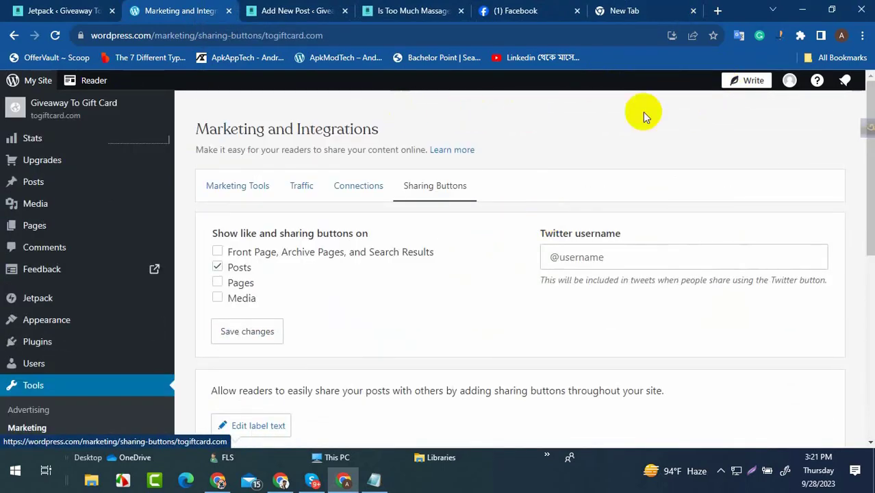
# - Go through the new-post editor to the site's admin Posts list and dismiss the theme's recommended plugins notice
pyautogui.click(735, 82)
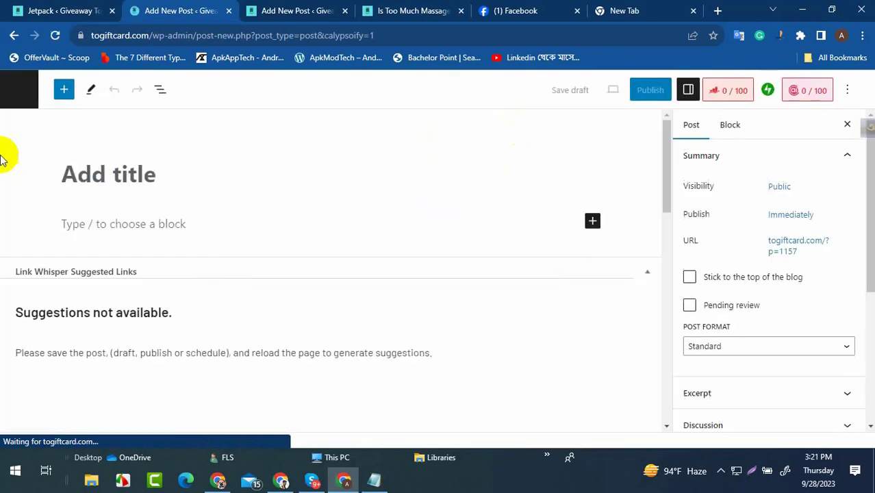
pyautogui.click(20, 91)
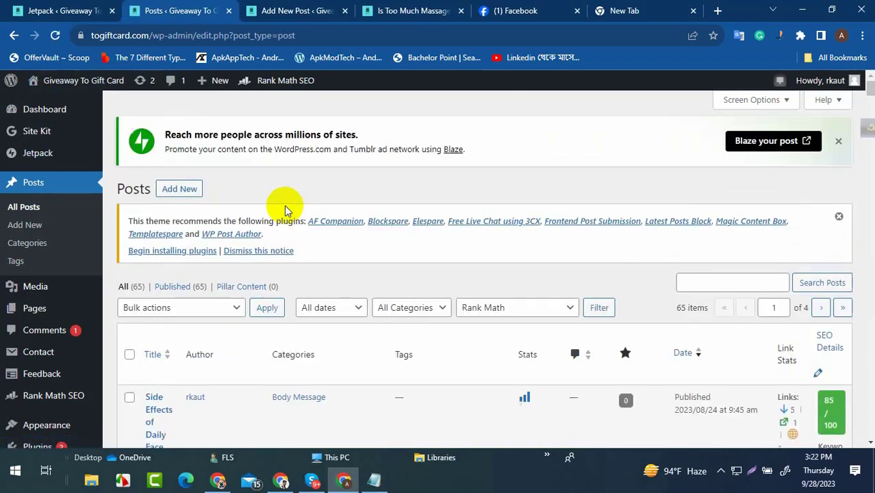
pyautogui.click(838, 217)
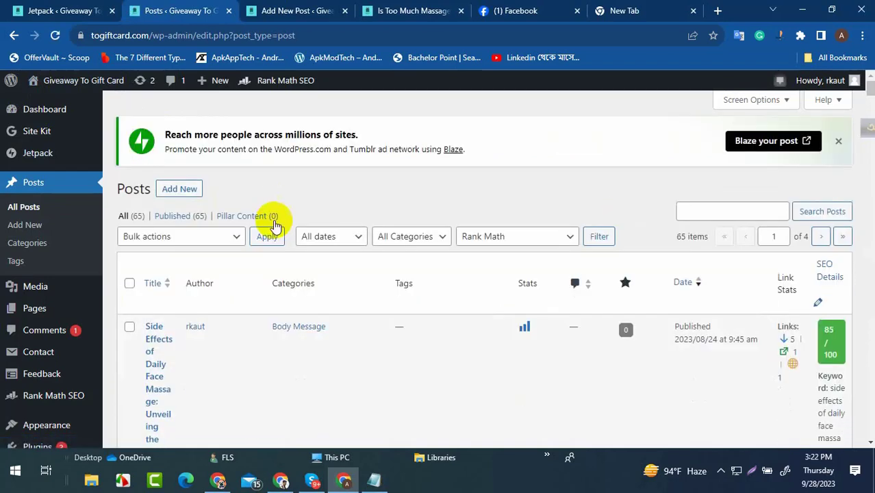
# - Open the Jetpack dashboard and review its stats, Security, Performance and Growth, and Connections sections
pyautogui.click(39, 154)
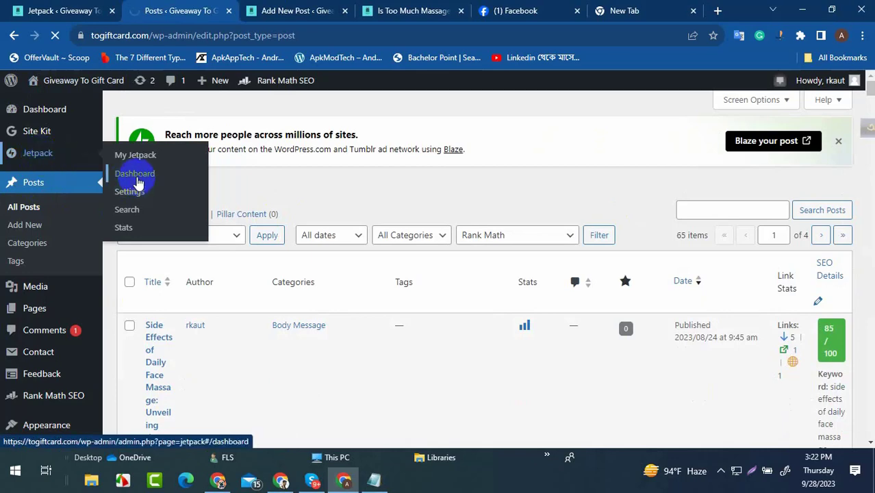
pyautogui.click(137, 181)
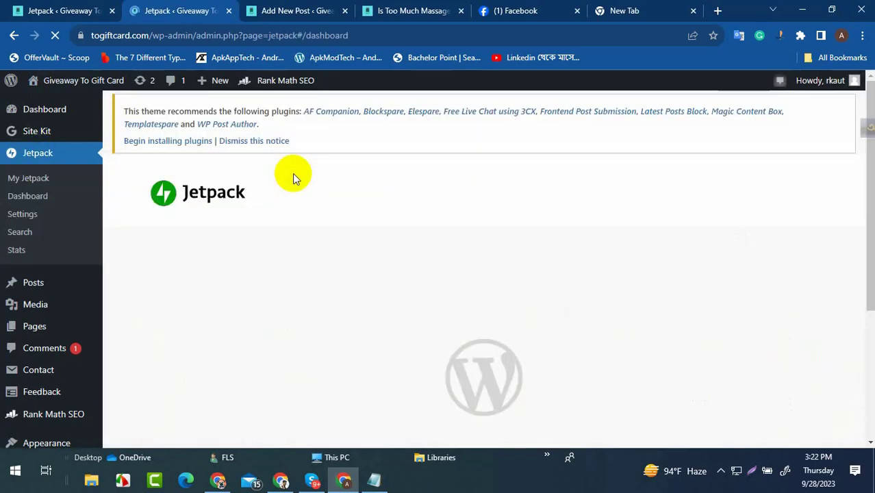
pyautogui.scroll(-2, 609, 191)
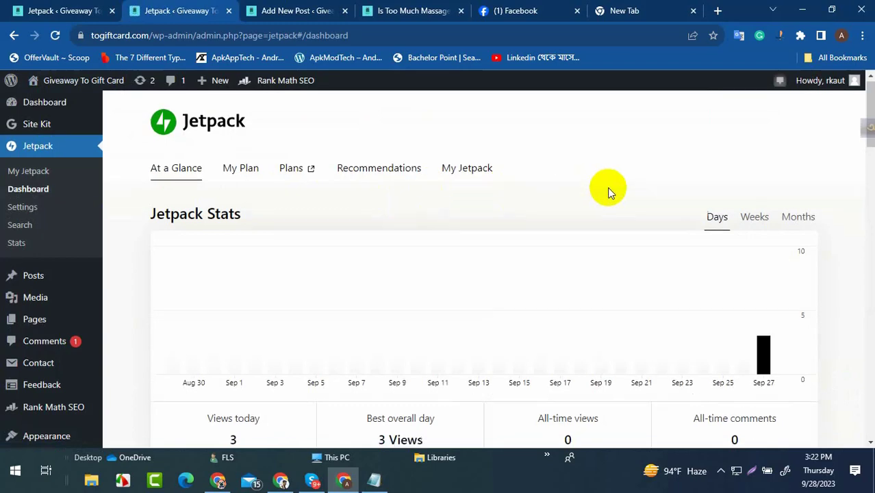
pyautogui.scroll(-2, 192, 267)
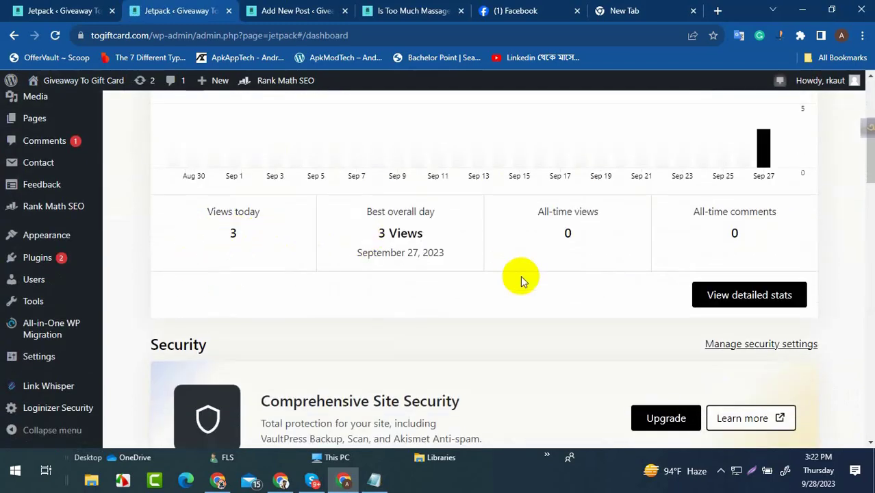
pyautogui.scroll(-4, 662, 252)
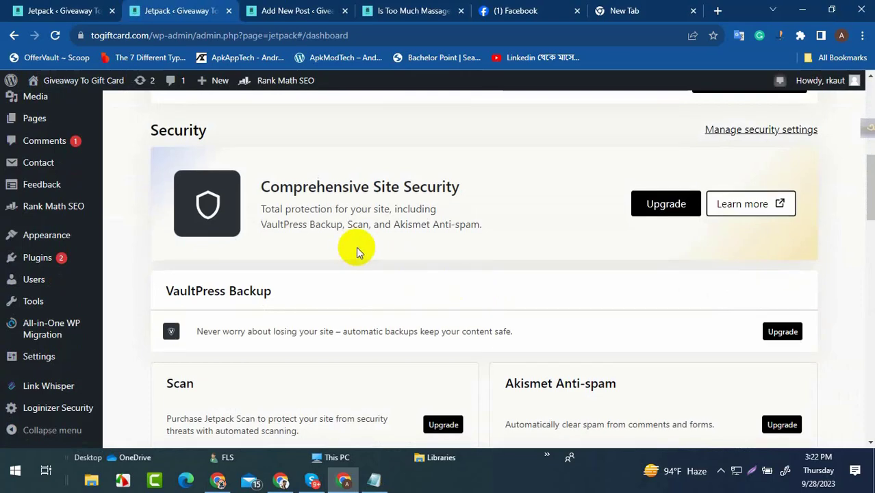
pyautogui.scroll(-8, 359, 251)
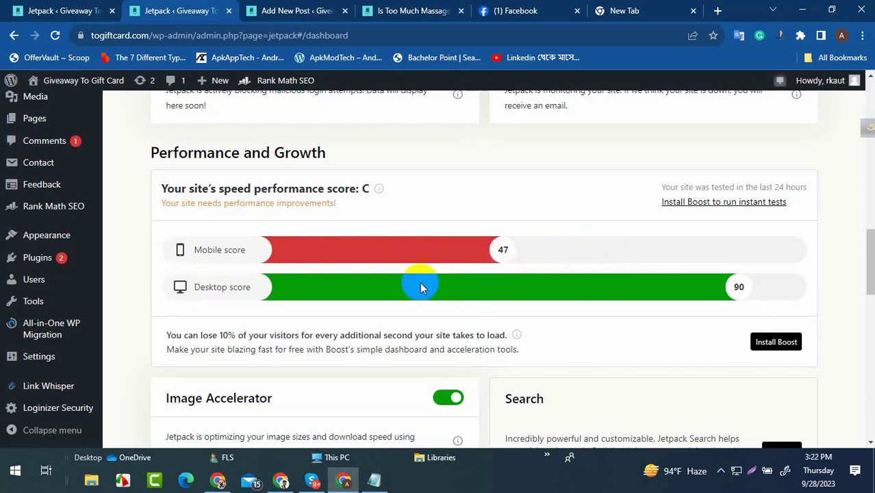
pyautogui.scroll(-4, 441, 281)
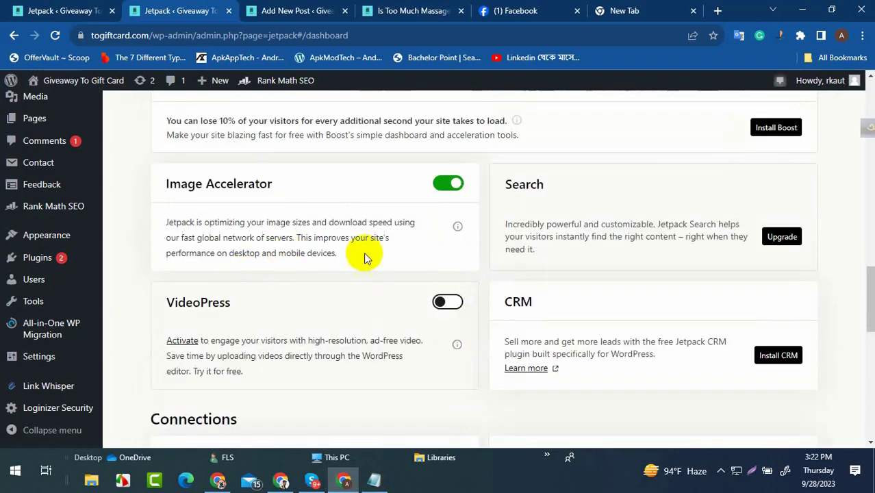
pyautogui.scroll(-4, 420, 303)
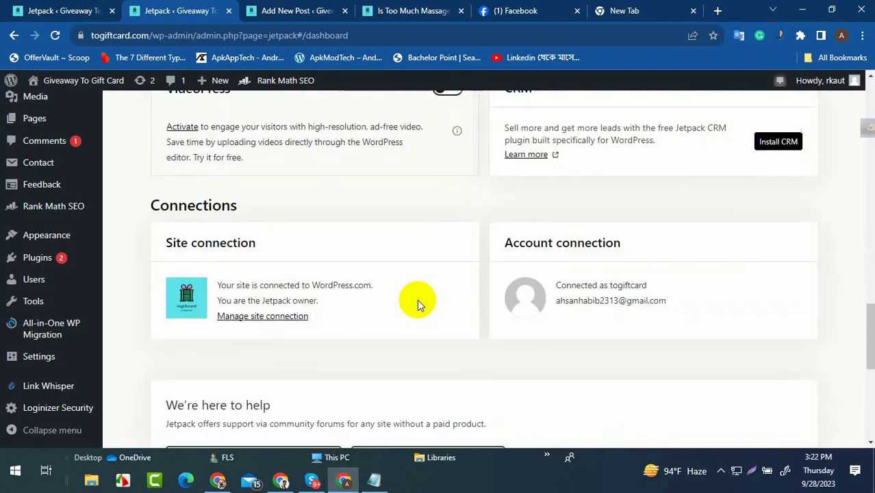
pyautogui.scroll(-6, 462, 259)
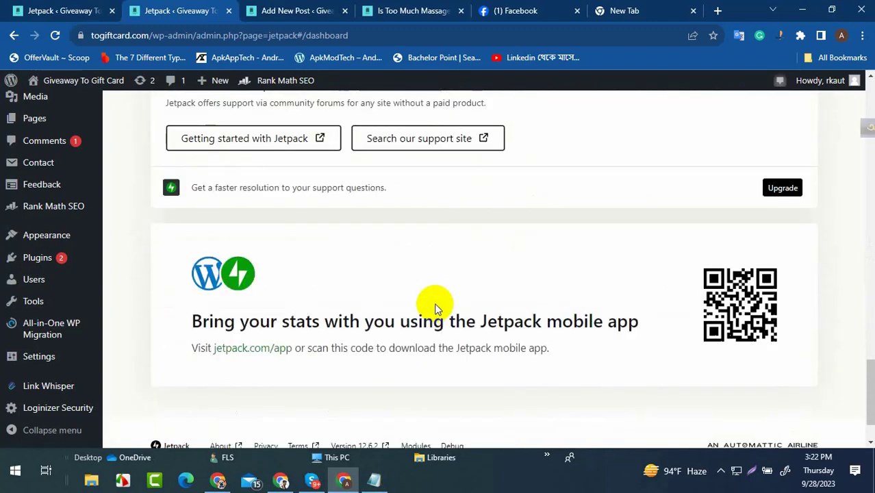
pyautogui.scroll(15, 434, 306)
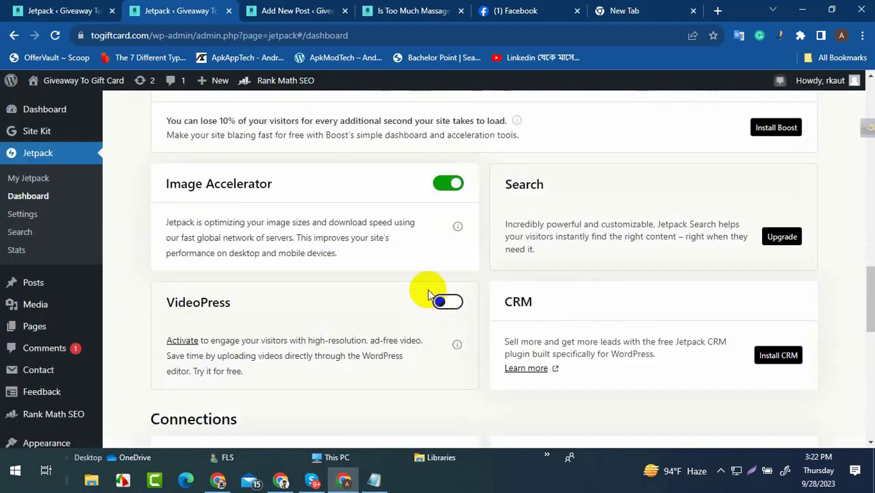
pyautogui.scroll(2, 332, 402)
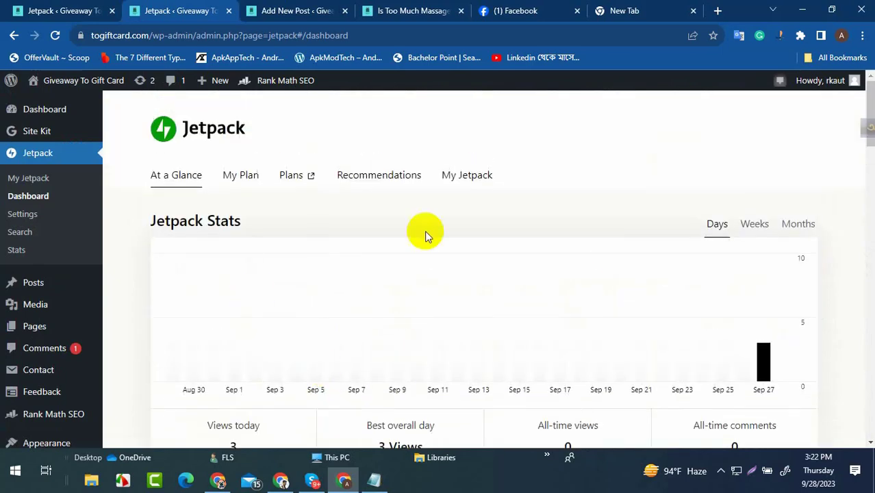
# - View the Jetpack Stats chart by weeks and by months, and return it to the daily view
pyautogui.click(751, 226)
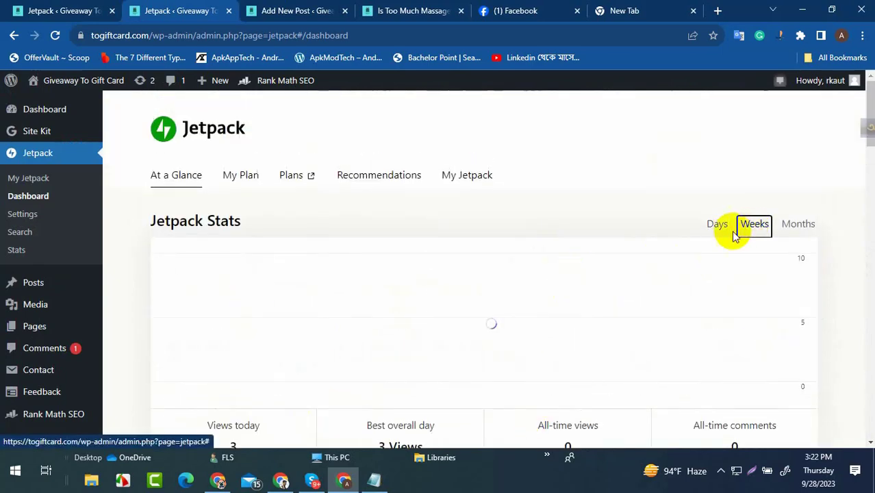
pyautogui.click(794, 224)
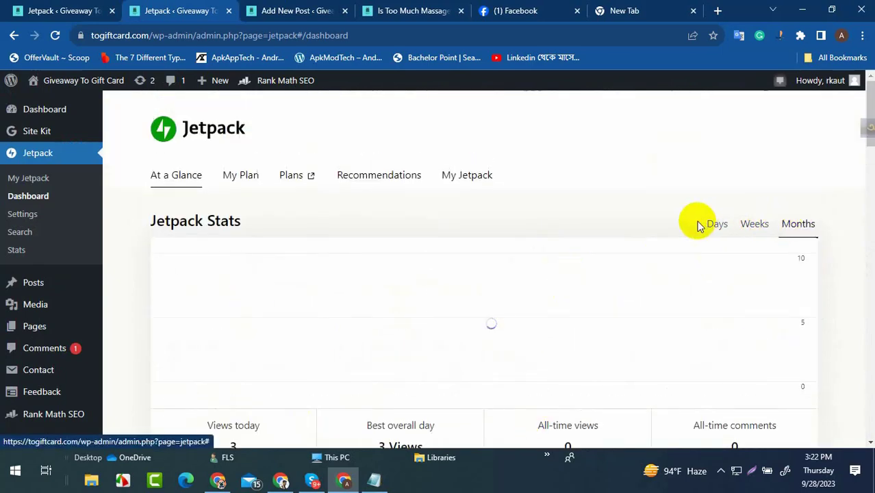
pyautogui.click(715, 224)
# - Go to the main WordPress admin dashboard and dismiss the theme's recommended plugins notice
pyautogui.click(30, 111)
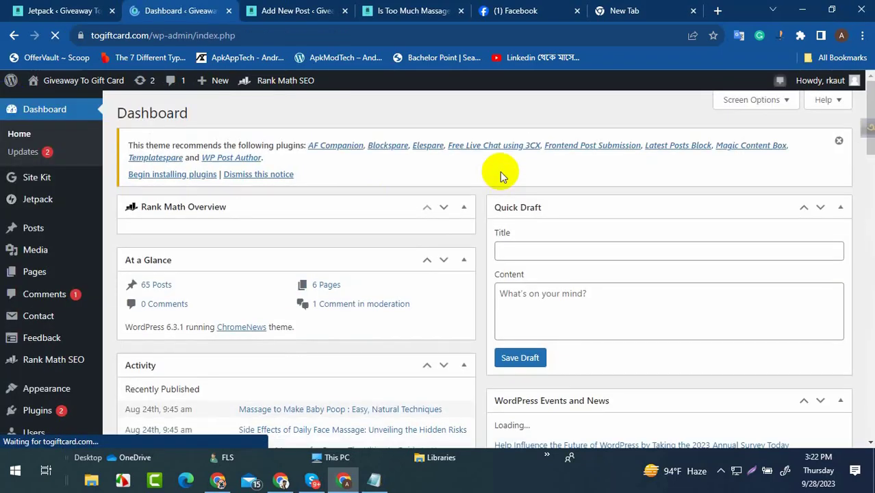
pyautogui.click(831, 145)
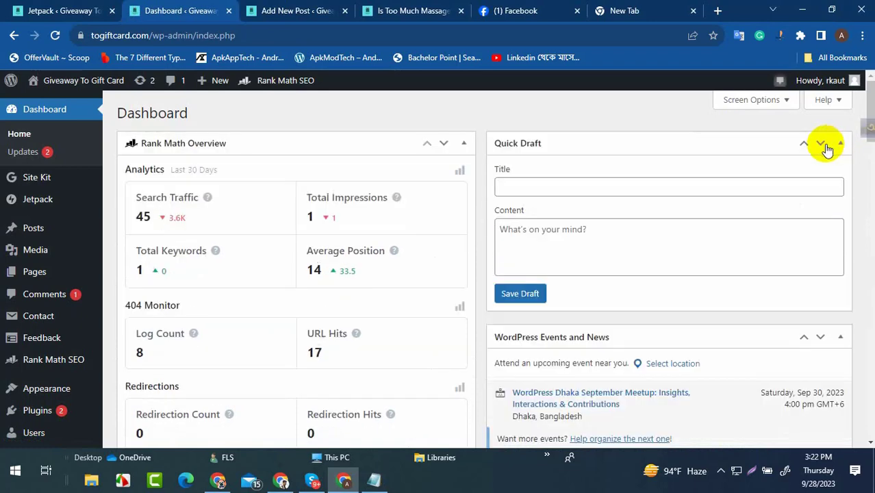